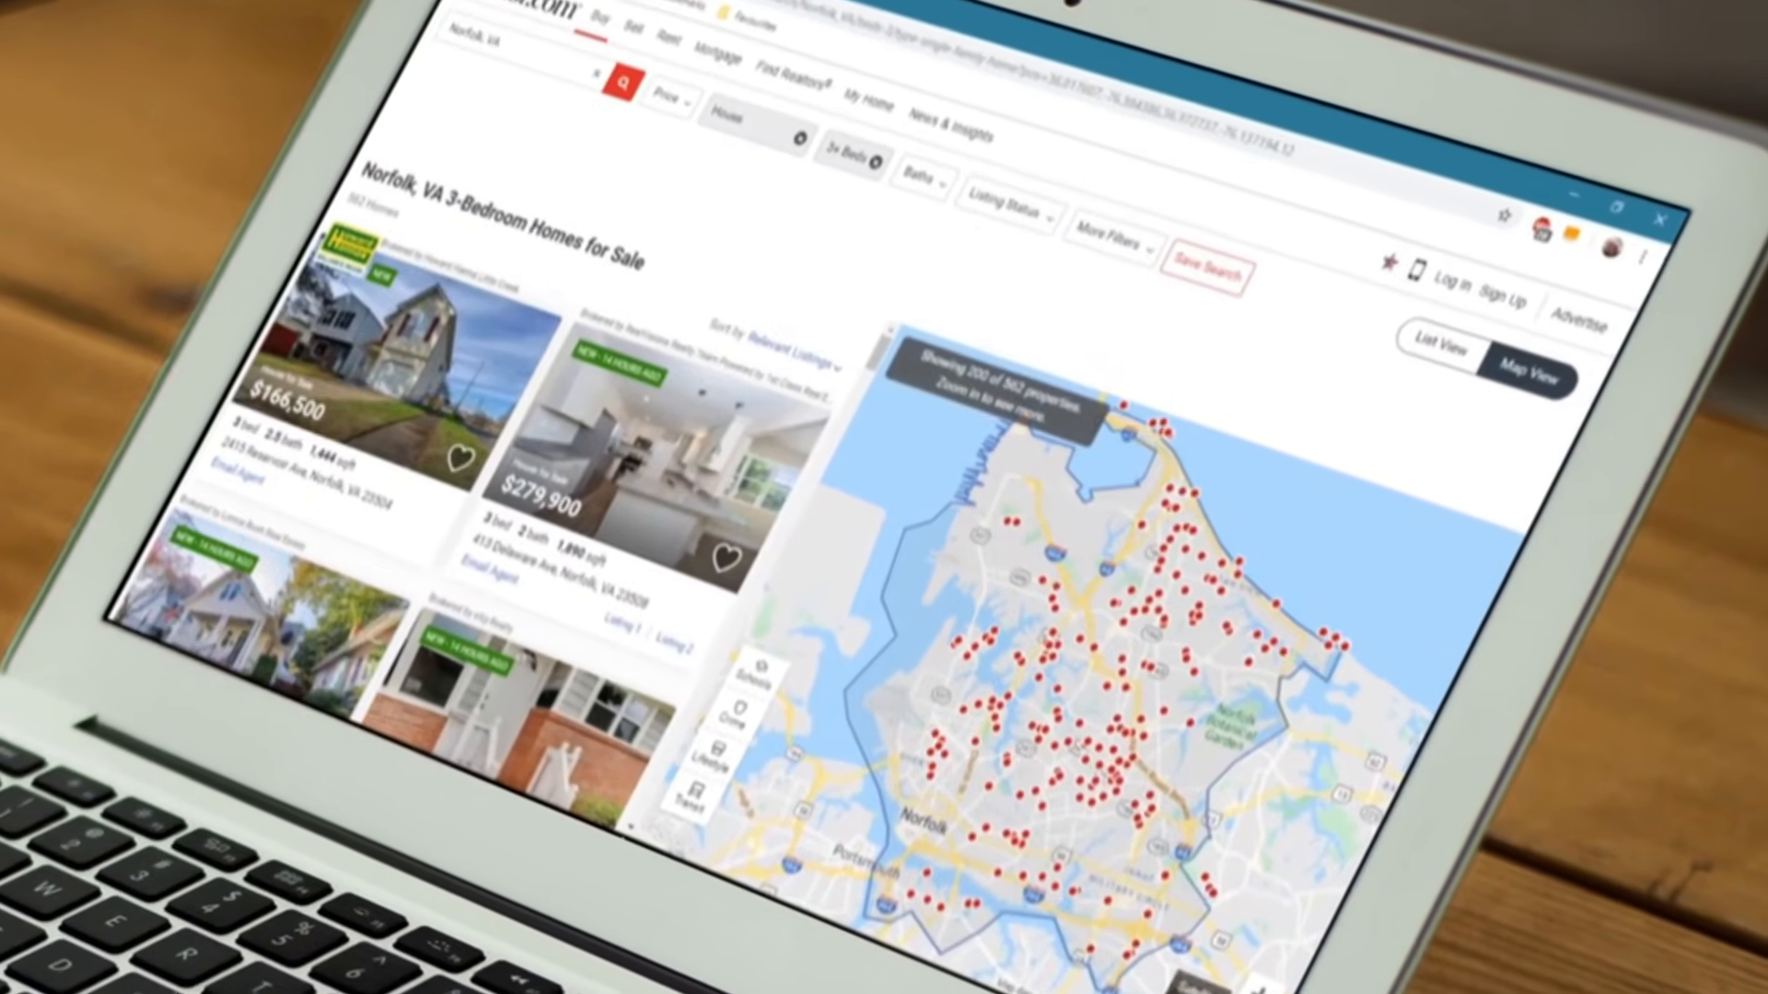
pyautogui.scroll(-5, 516, 515)
pyautogui.scroll(2, 1095, 723)
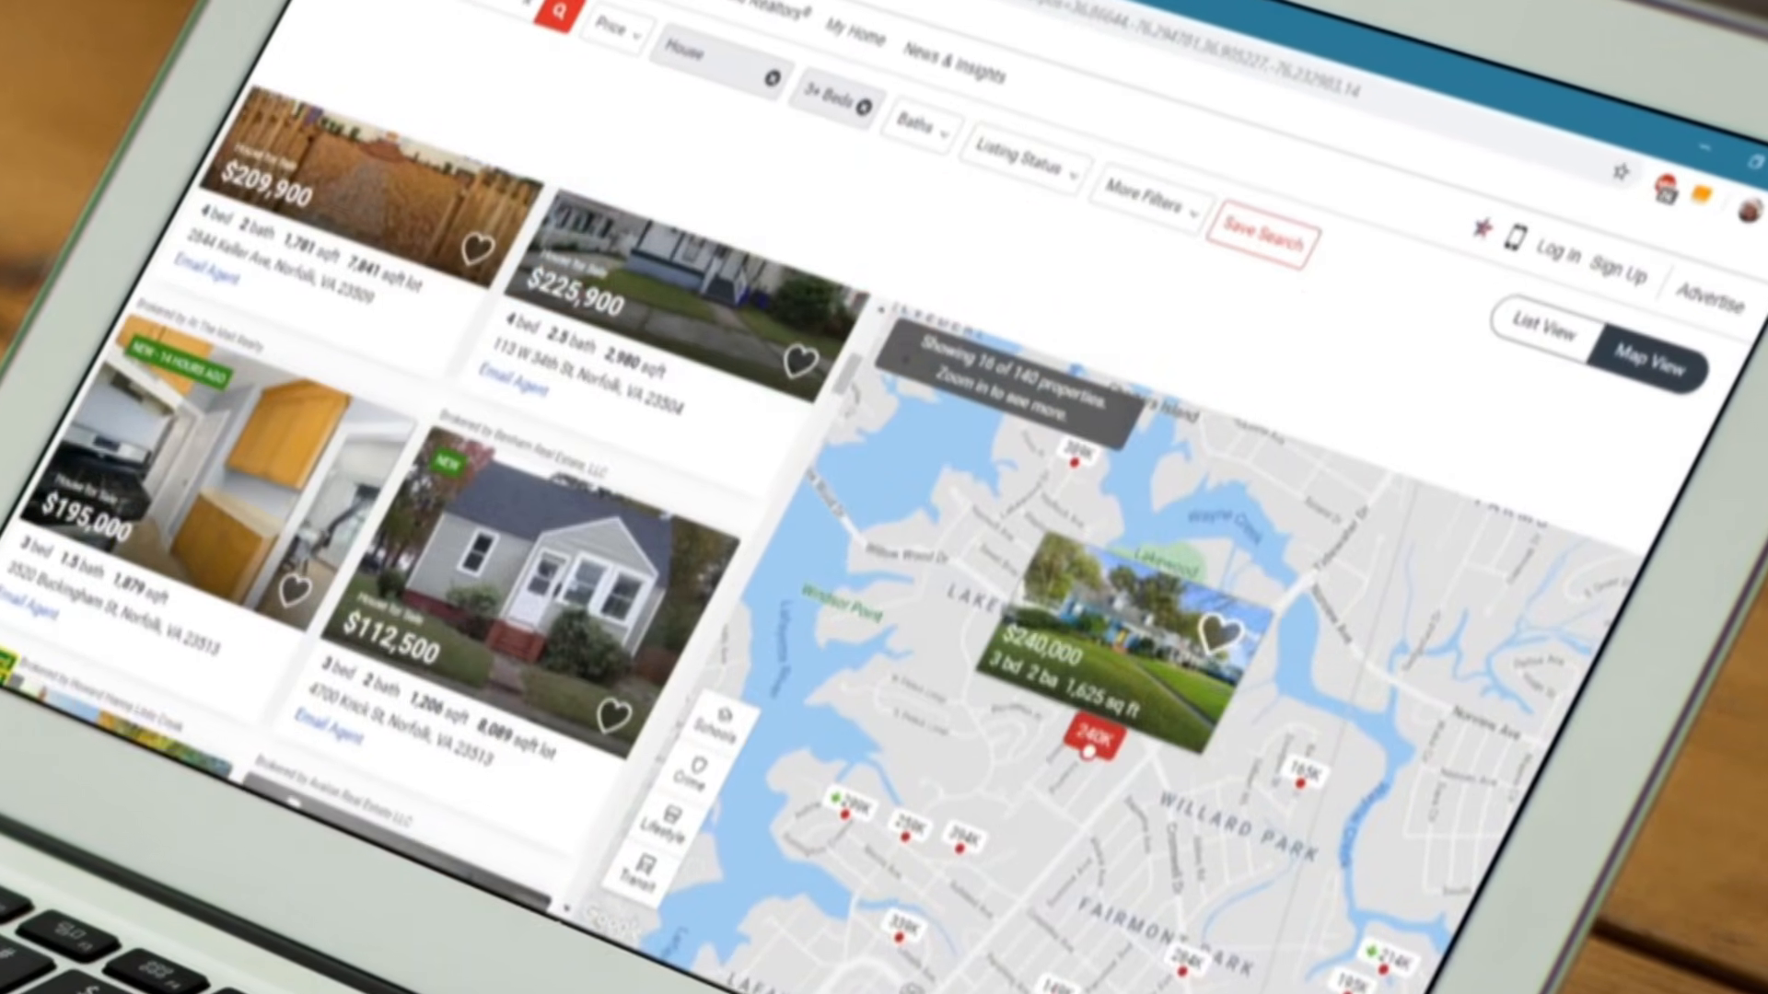
pyautogui.click(1093, 739)
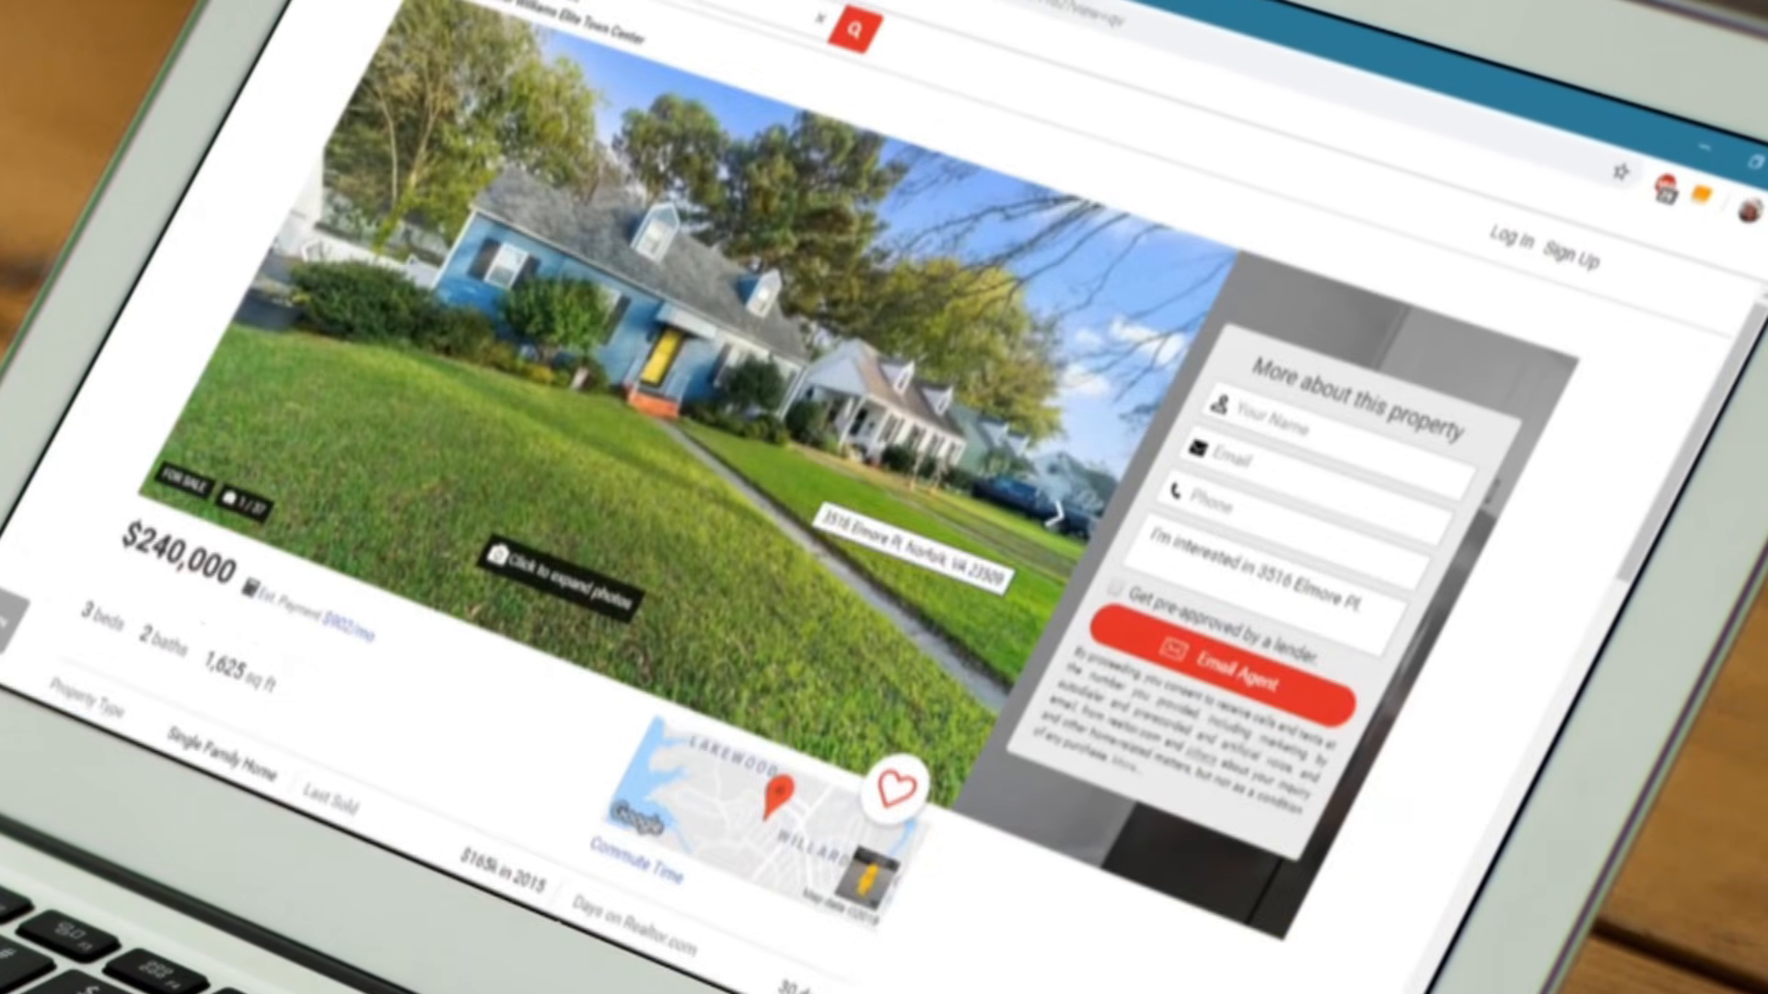
pyautogui.scroll(-5, 884, 497)
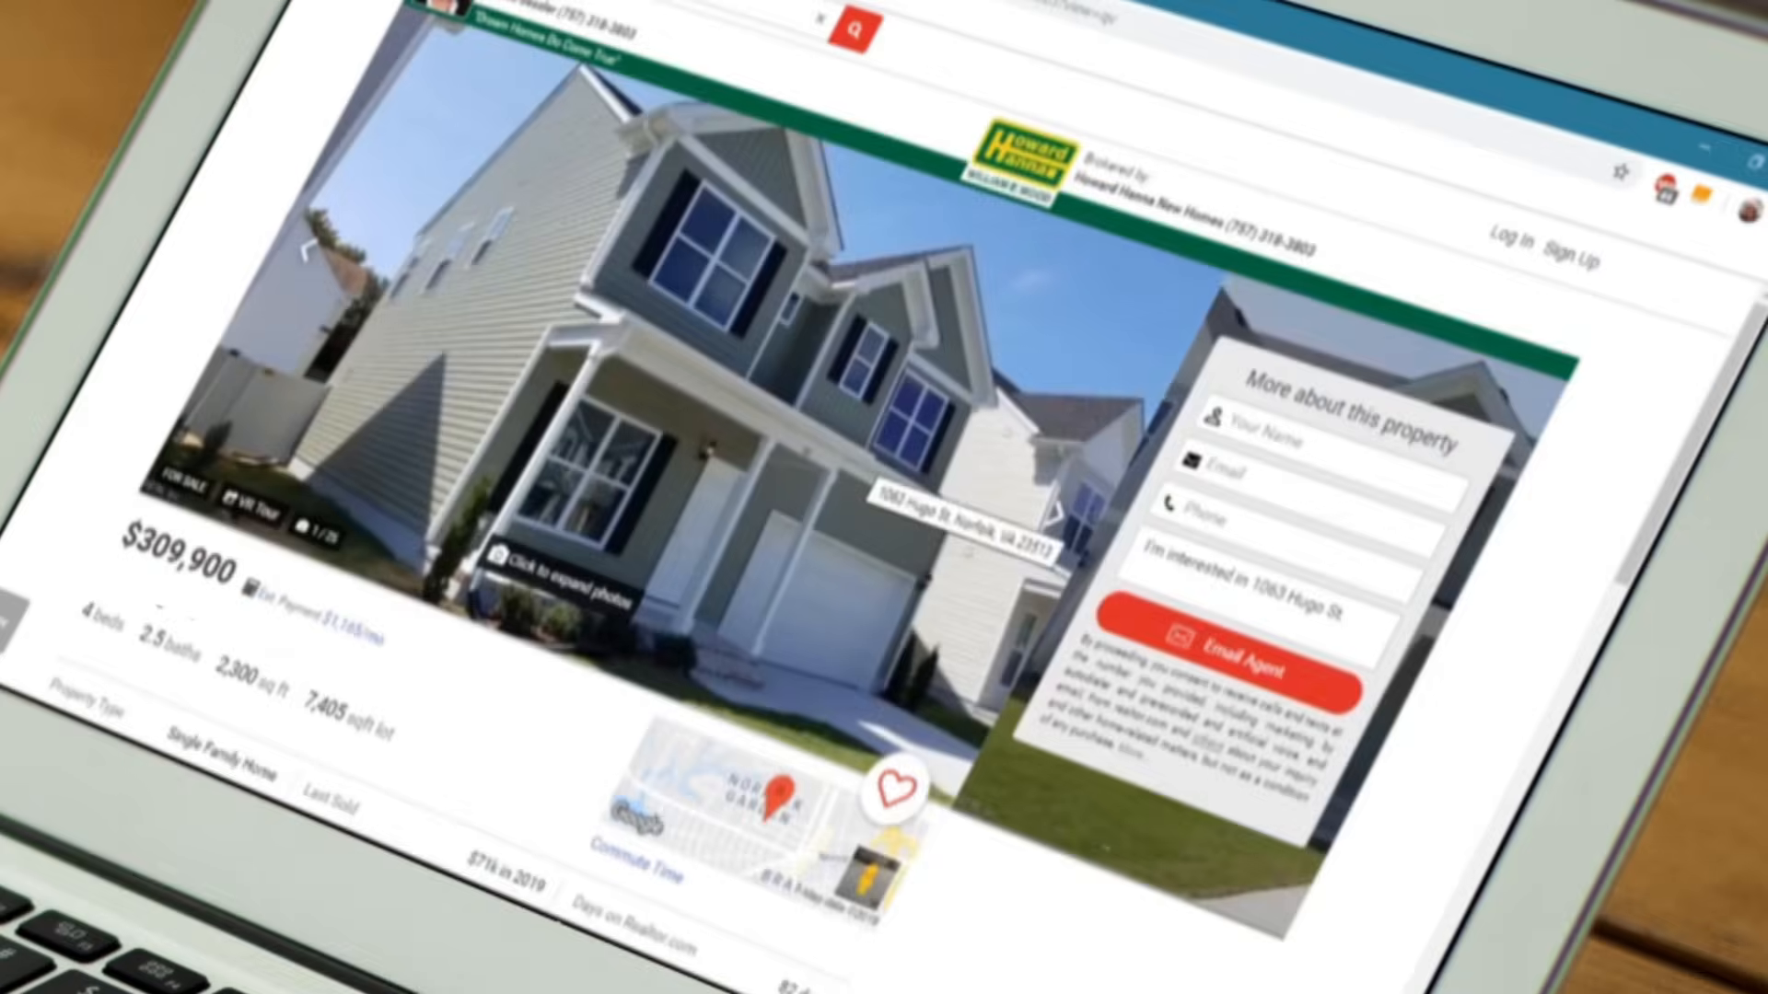
pyautogui.click(871, 471)
pyautogui.scroll(-20, 870, 471)
pyautogui.scroll(-5, 801, 525)
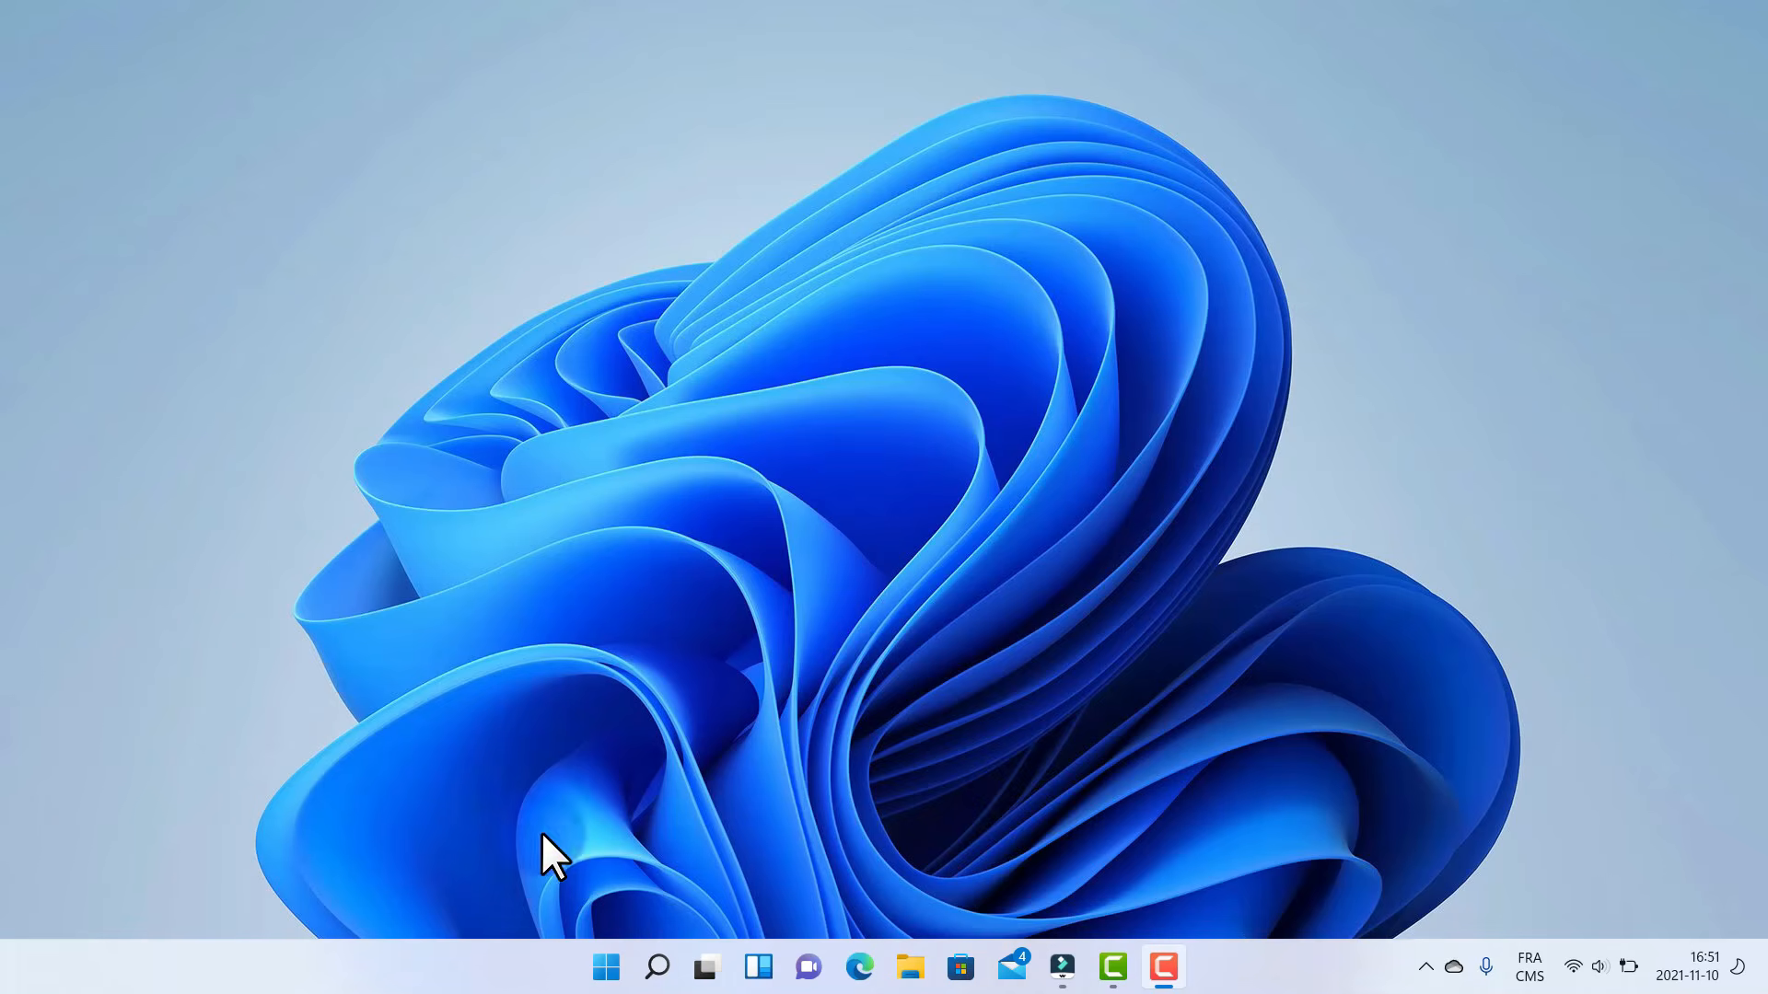
# - Open Windows Settings and go to the Général permissions page under Confidentialité et sécurité
pyautogui.click(613, 980)
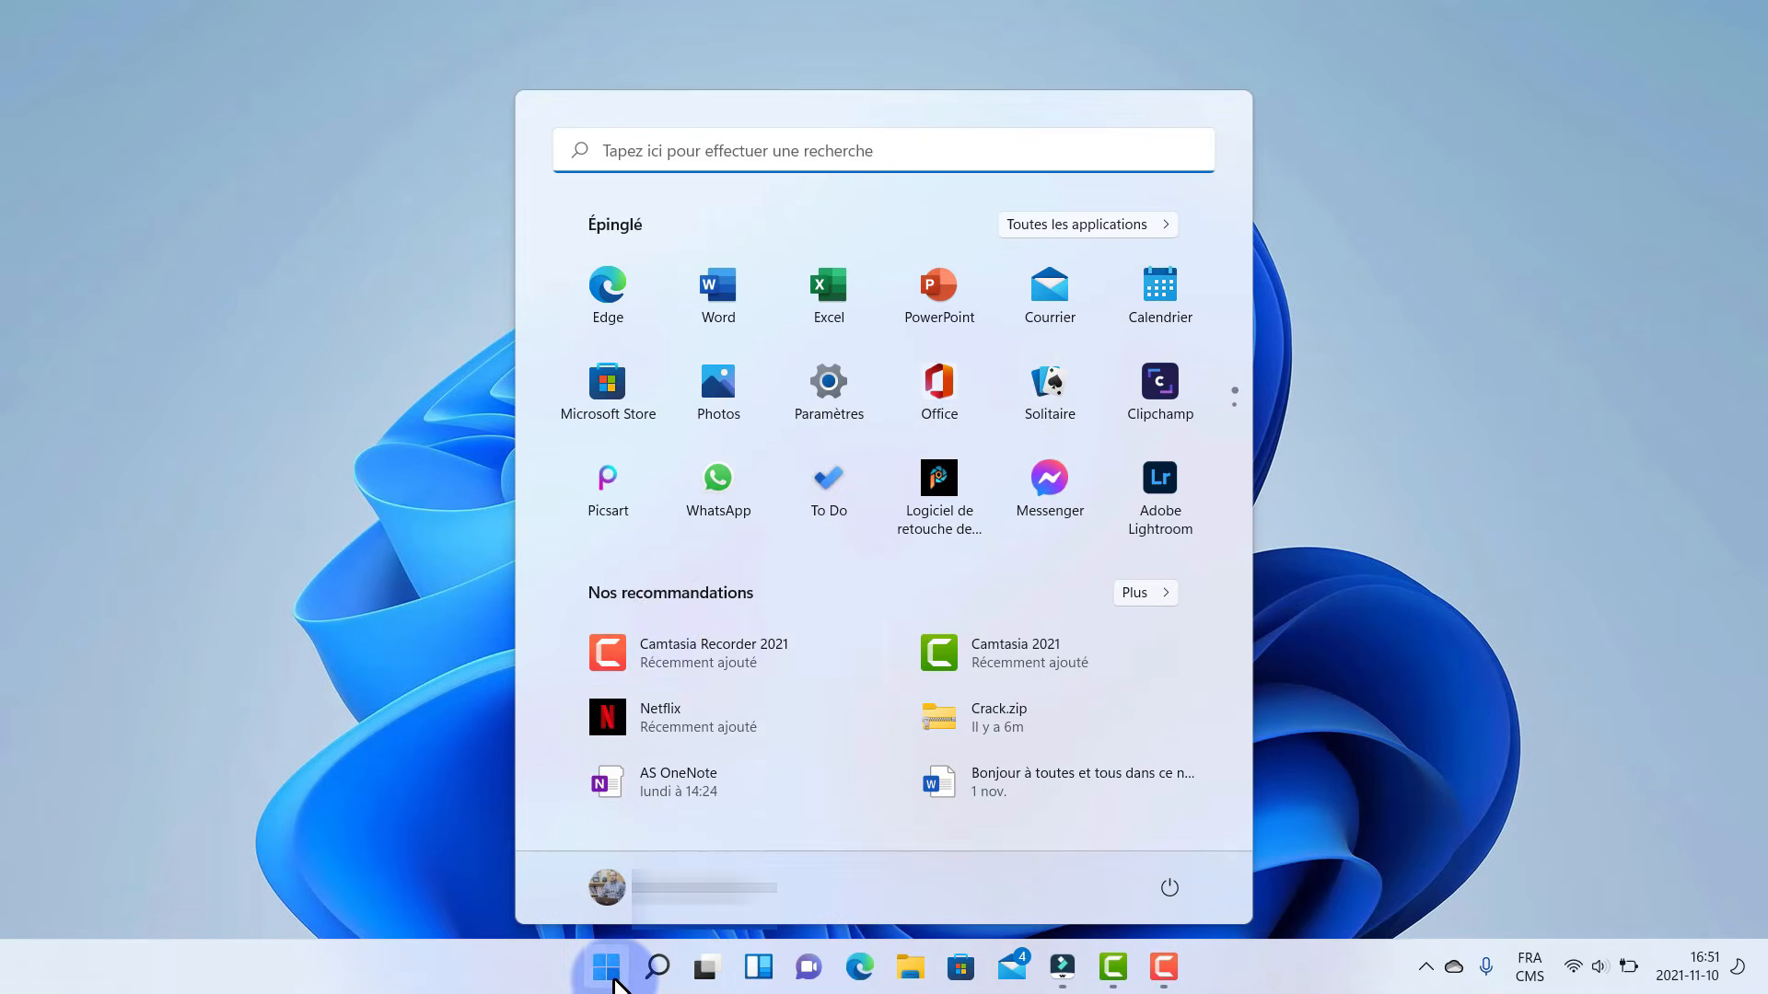
pyautogui.click(855, 409)
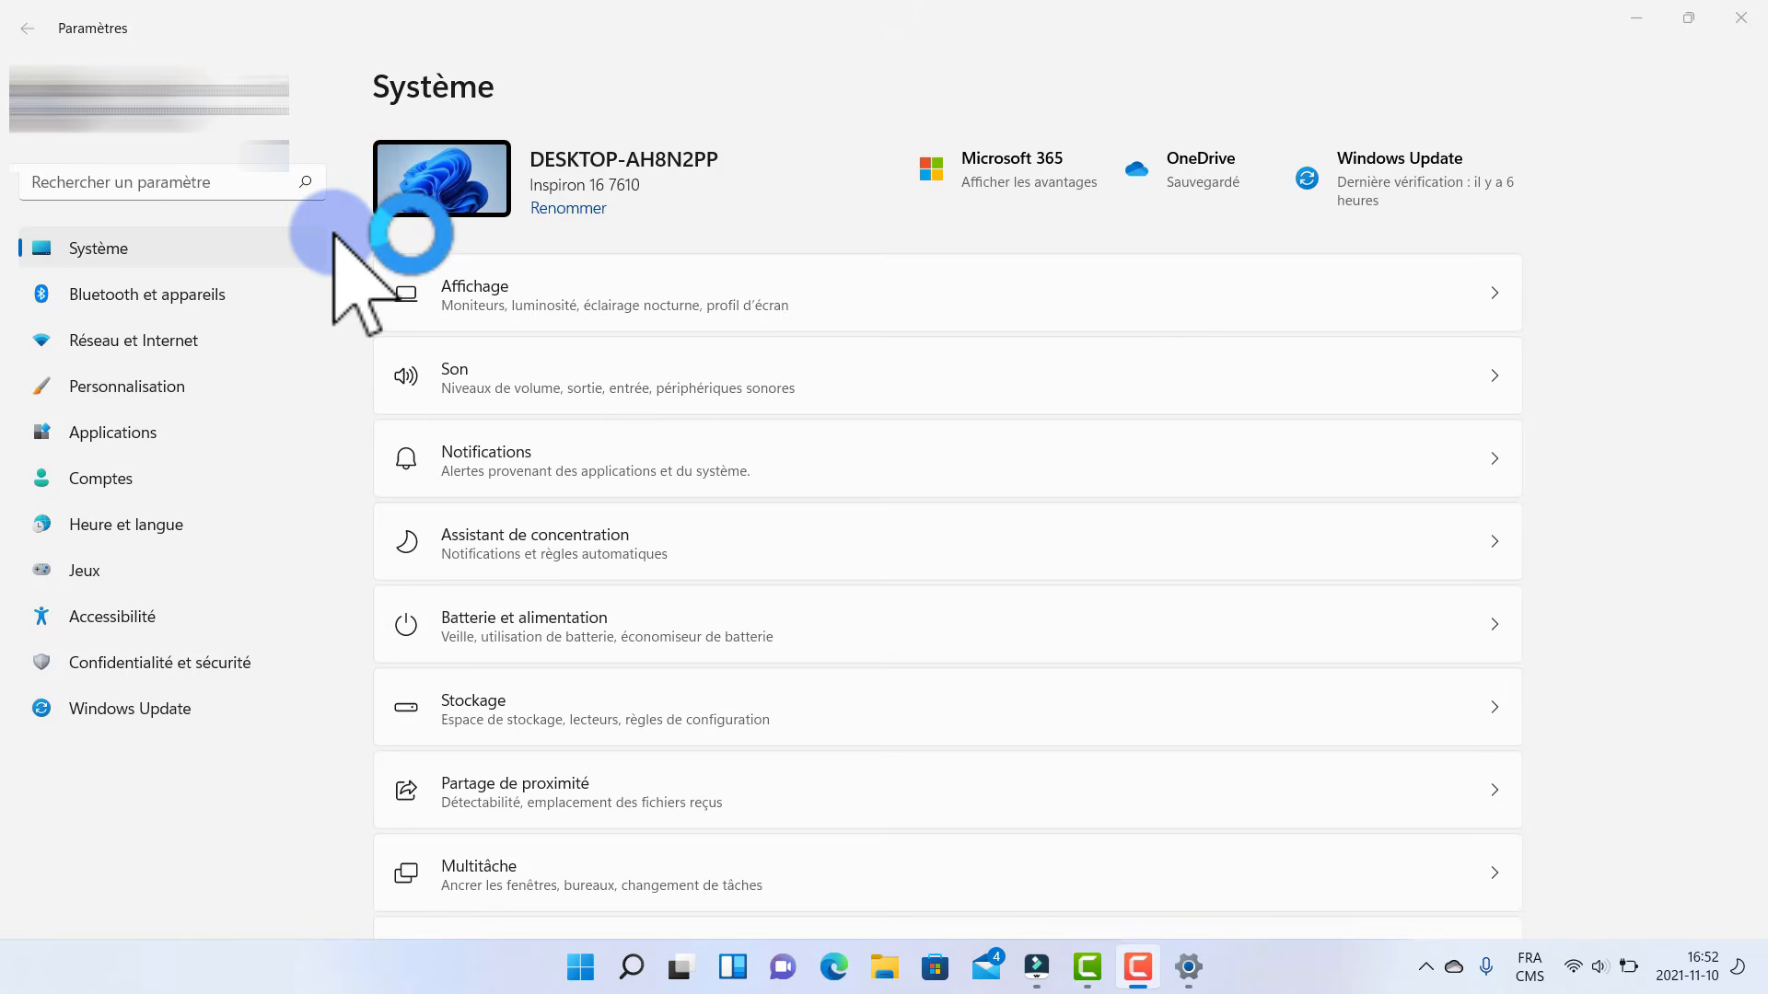
pyautogui.click(268, 656)
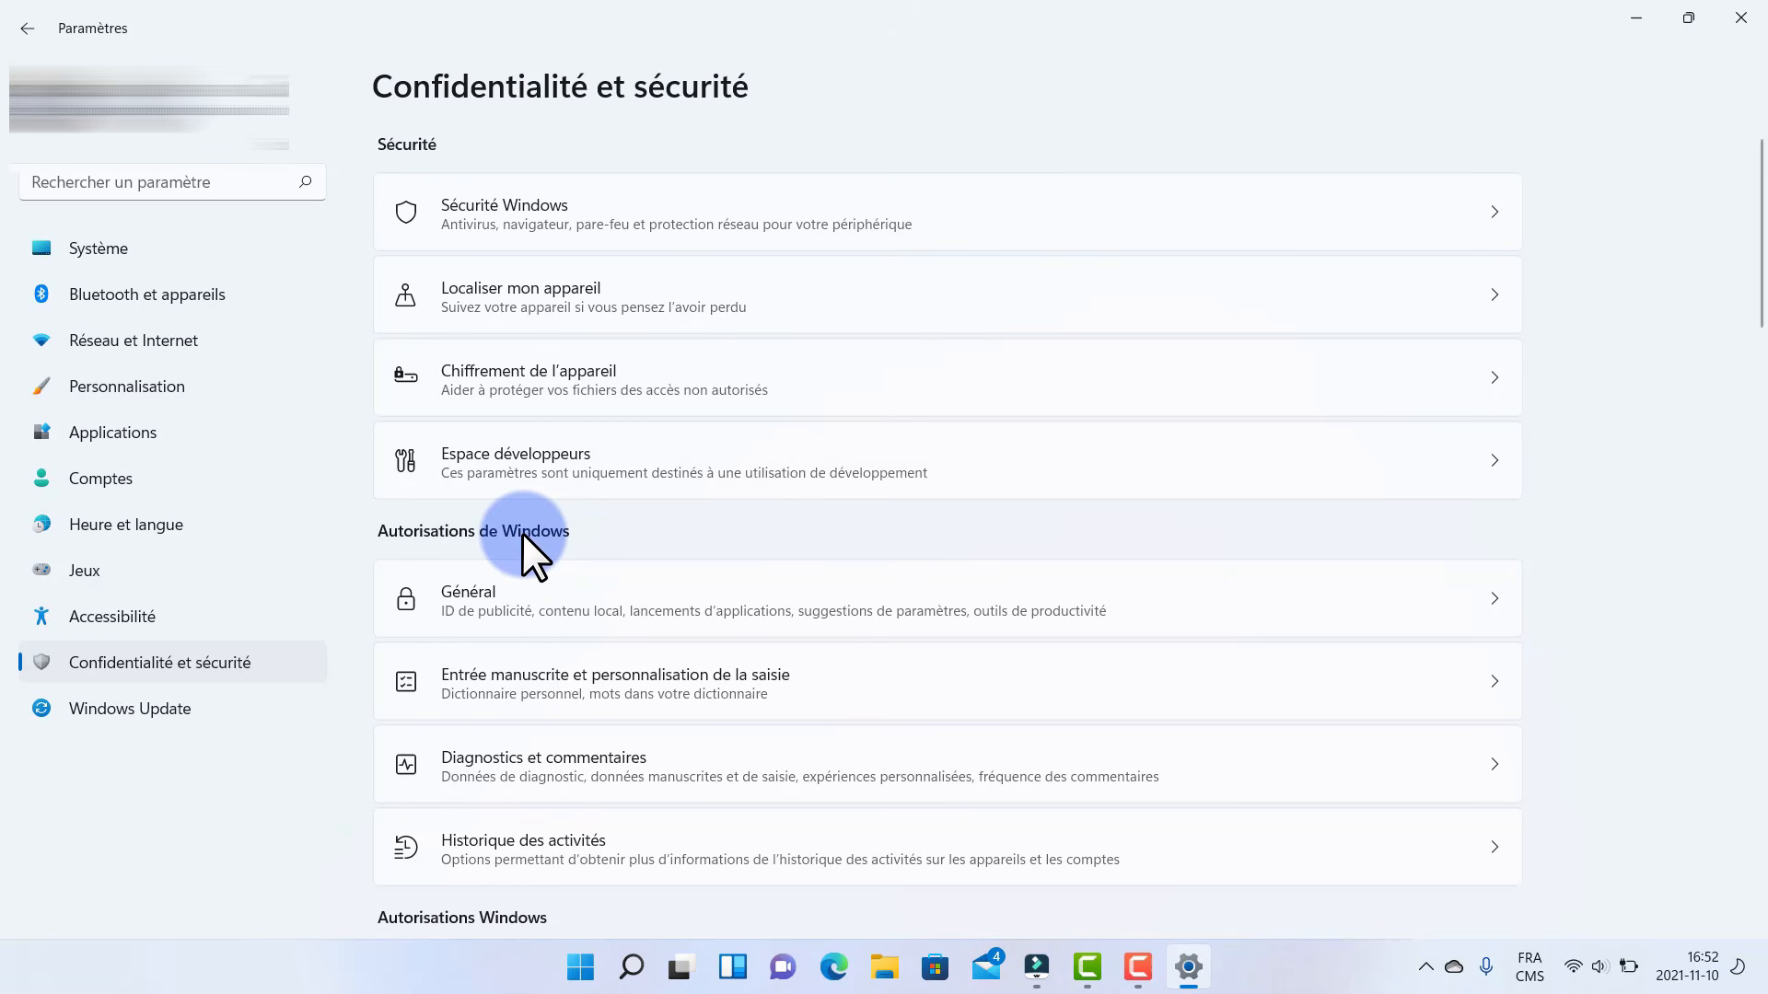
pyautogui.click(489, 604)
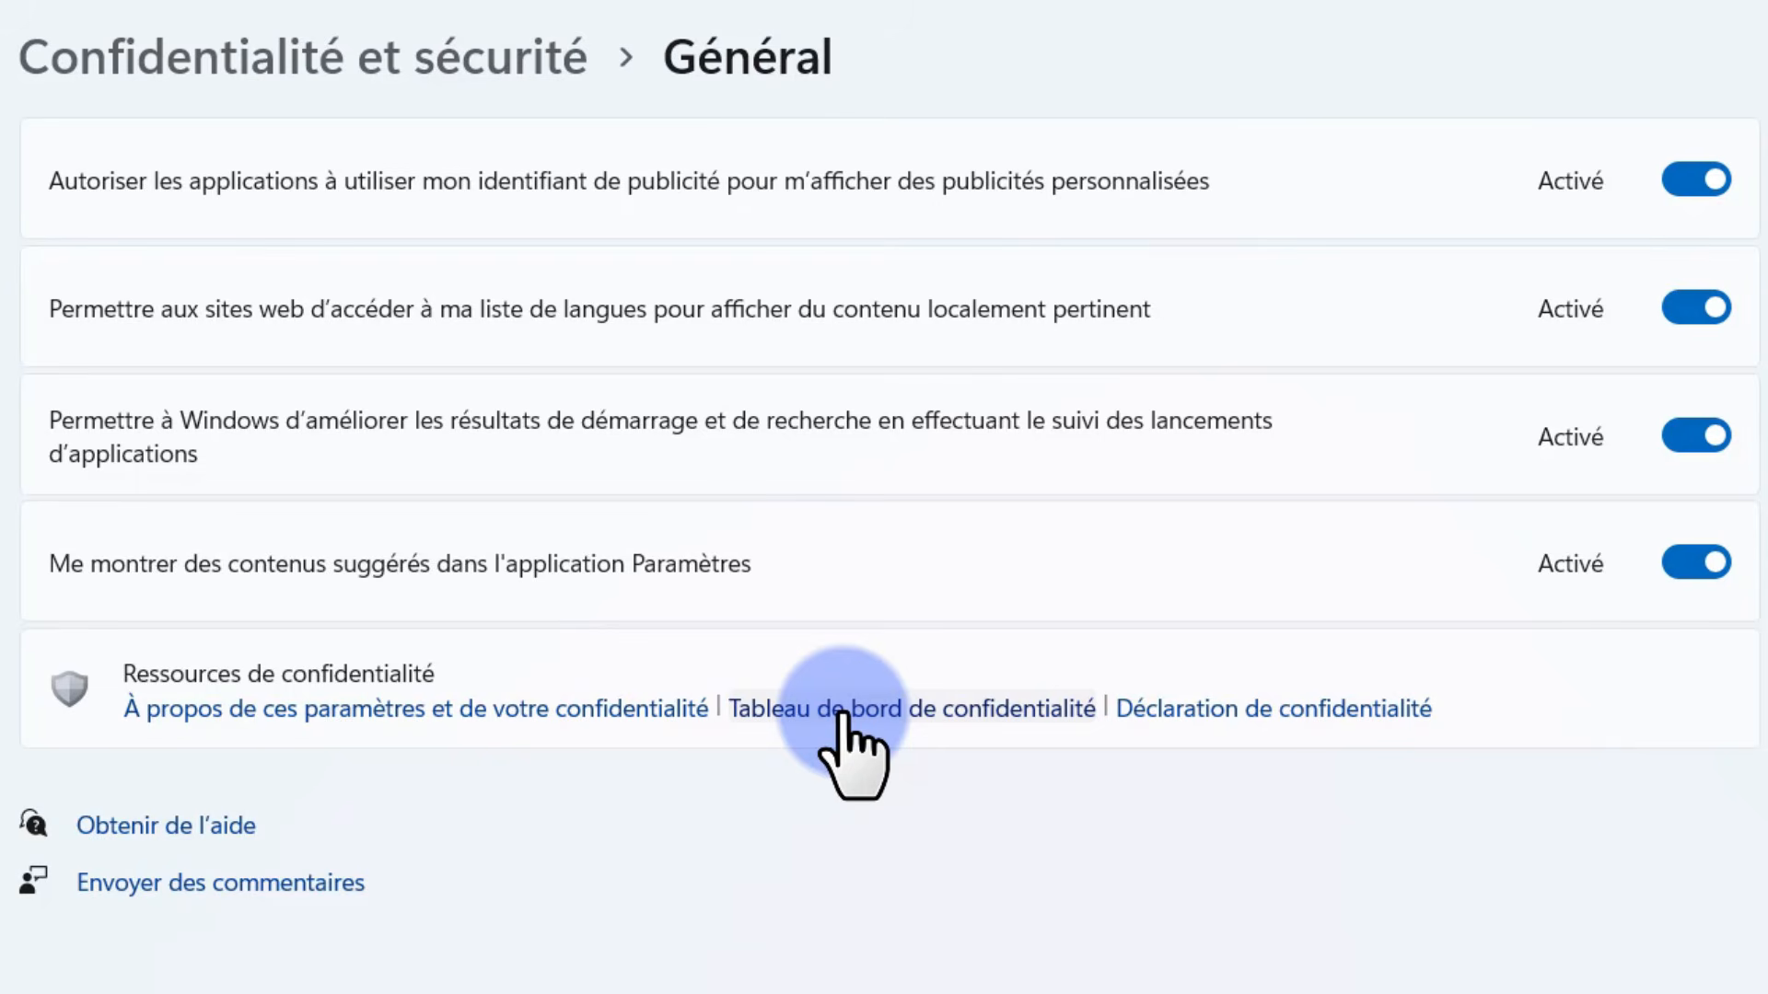
# - Open the Tableau de bord de confidentialité link and sign in to the Microsoft account with the prefilled account password
pyautogui.click(842, 715)
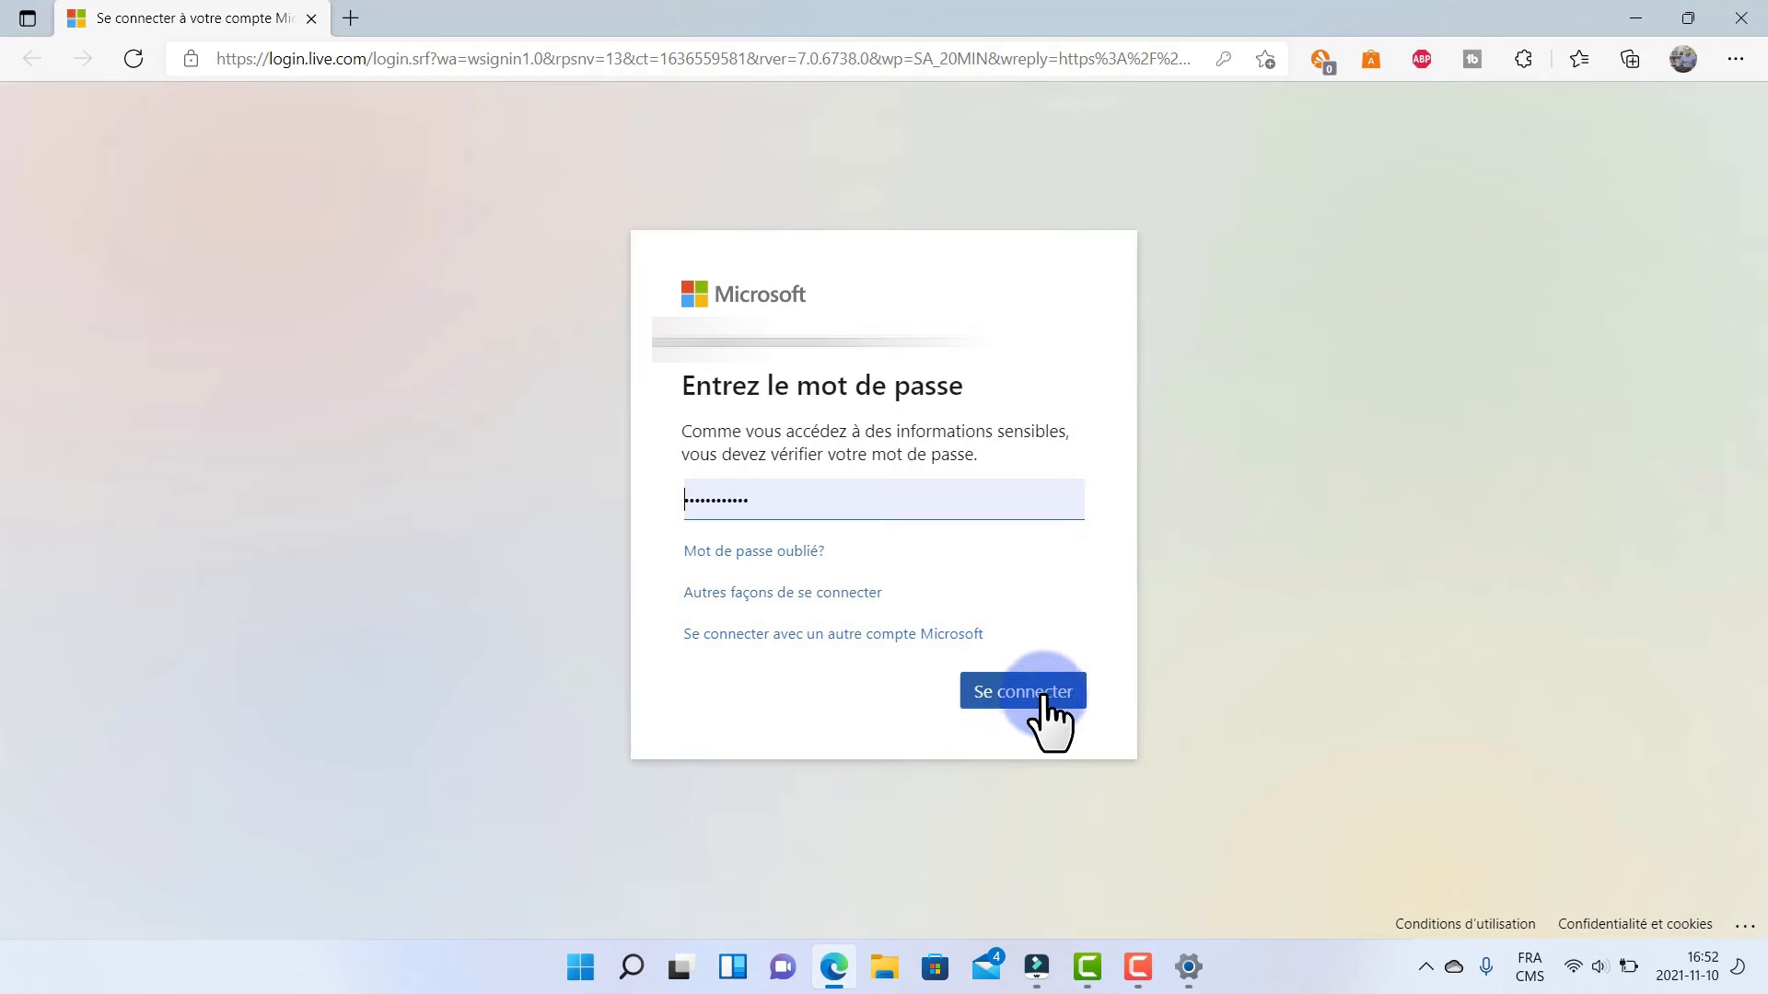
pyautogui.click(1024, 983)
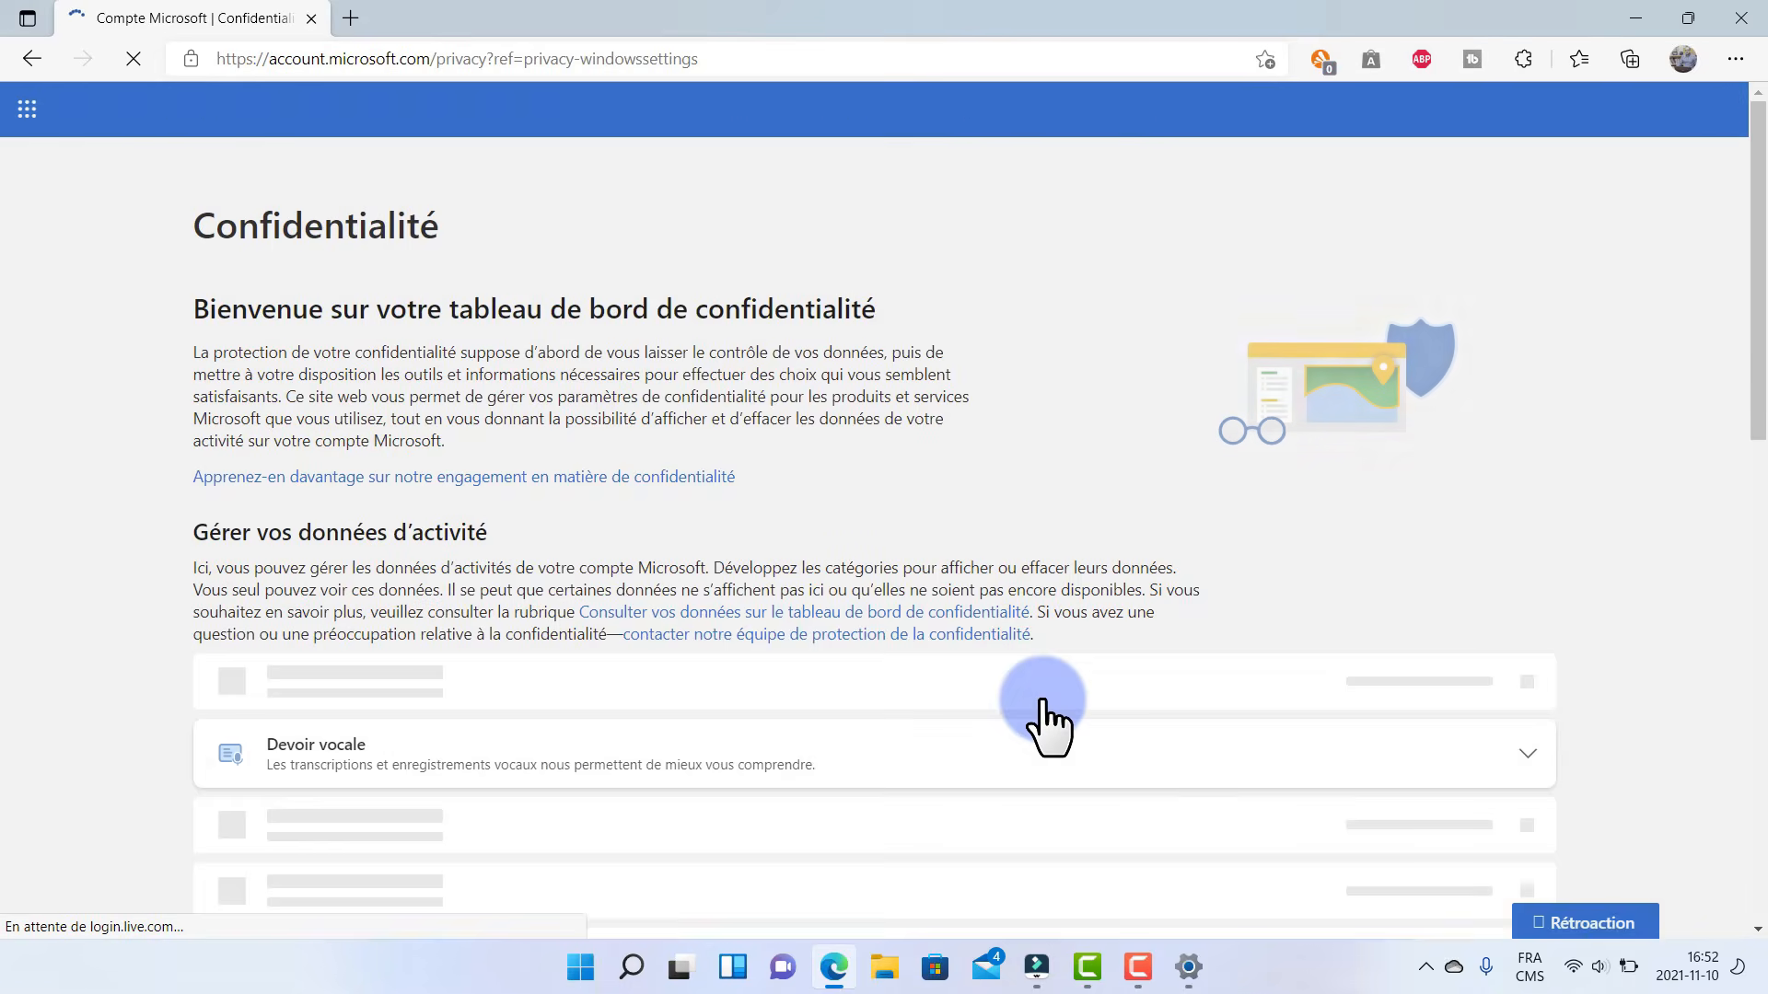
# - Check the Devoir de localisation category and expand Historique de navigation to review the recently visited sites
pyautogui.scroll(-3, 499, 299)
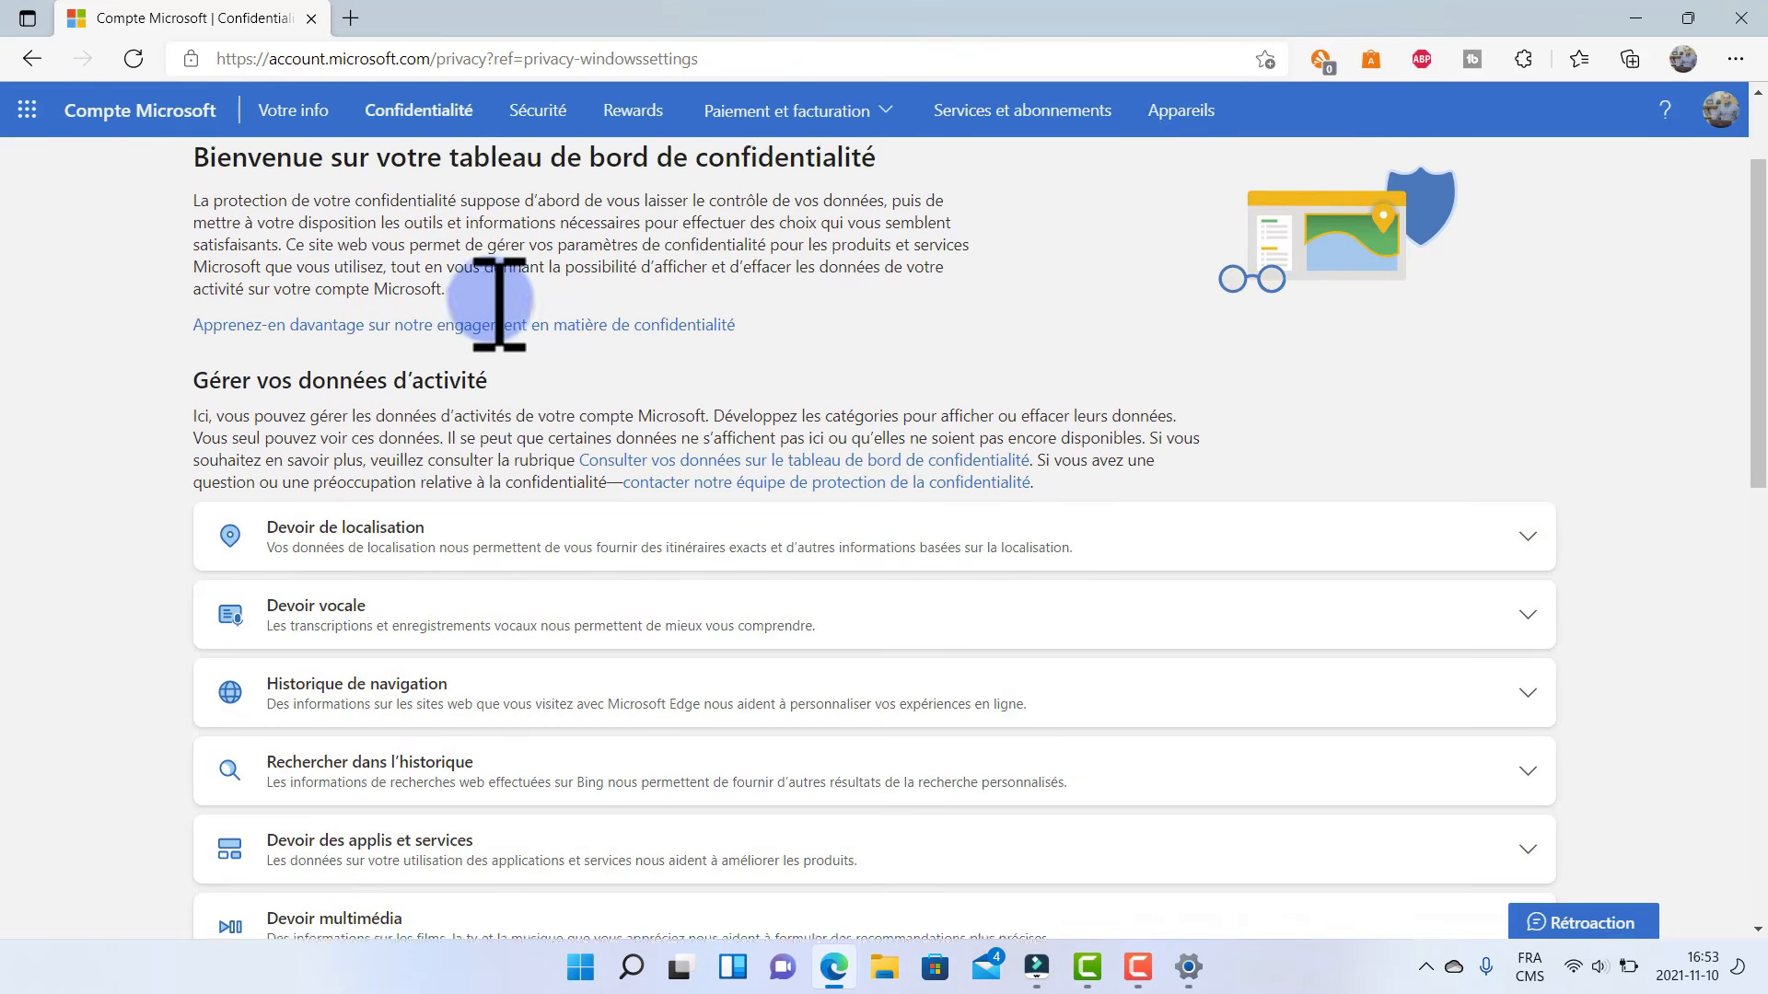
pyautogui.scroll(-2, 499, 304)
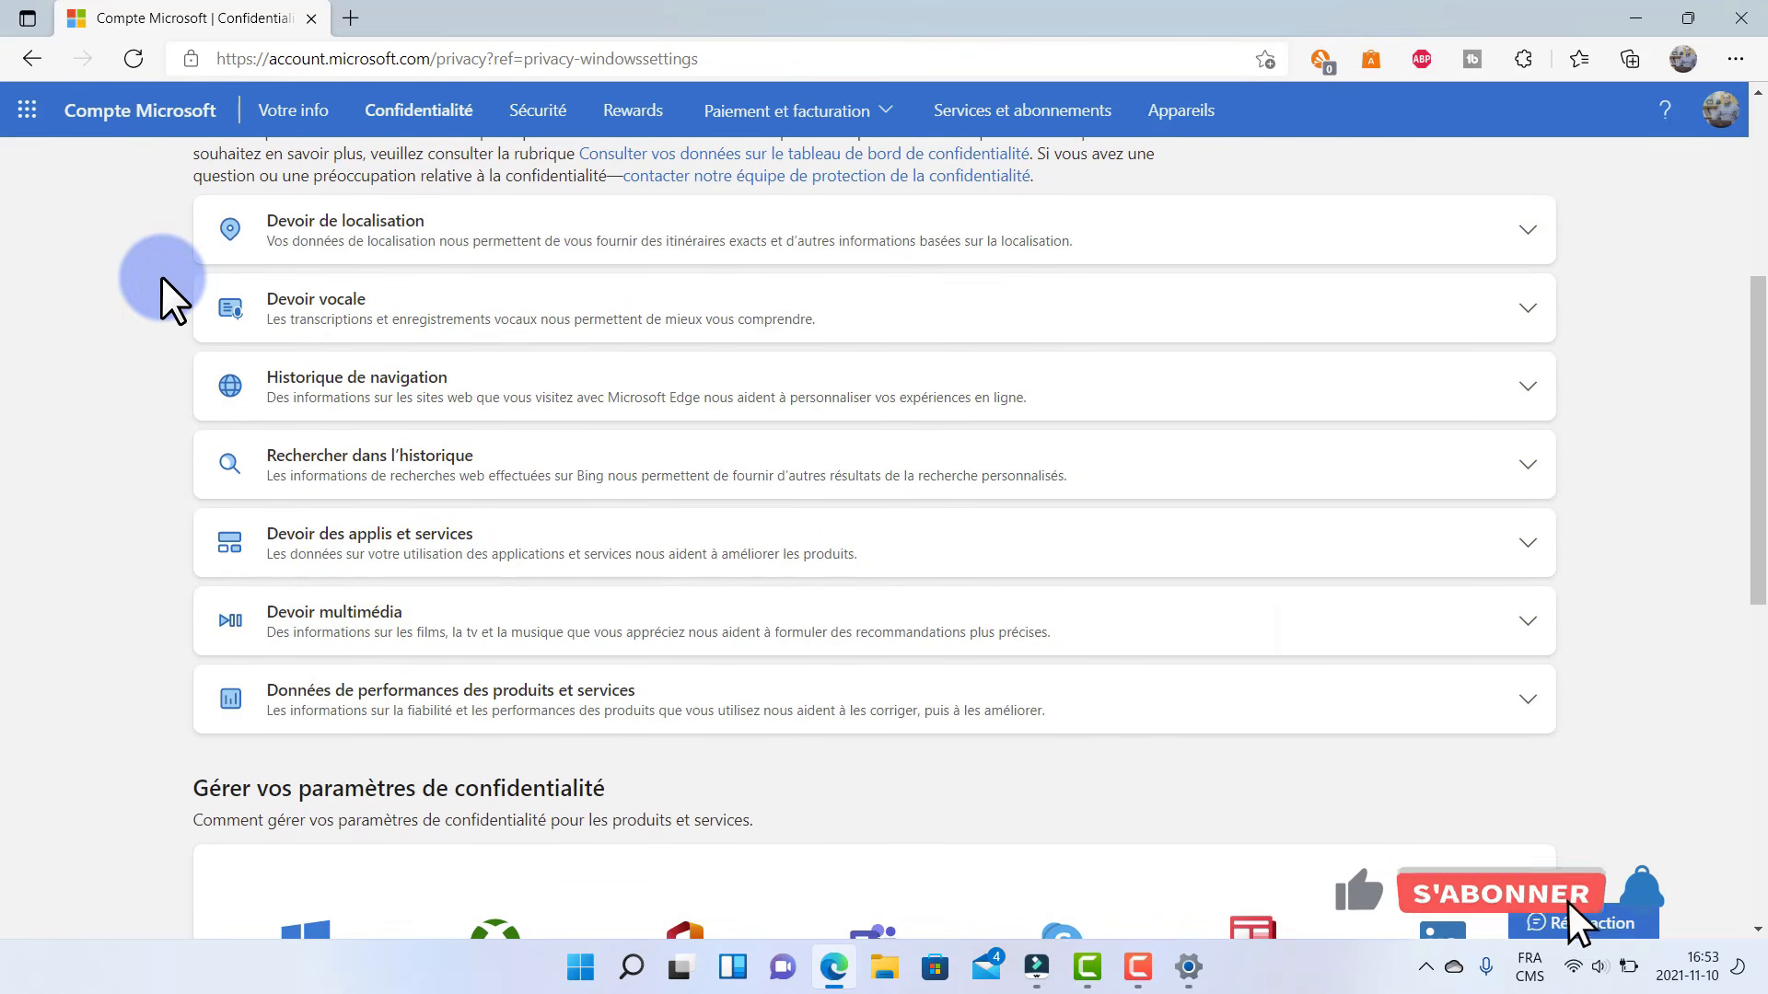
pyautogui.click(531, 254)
pyautogui.click(527, 256)
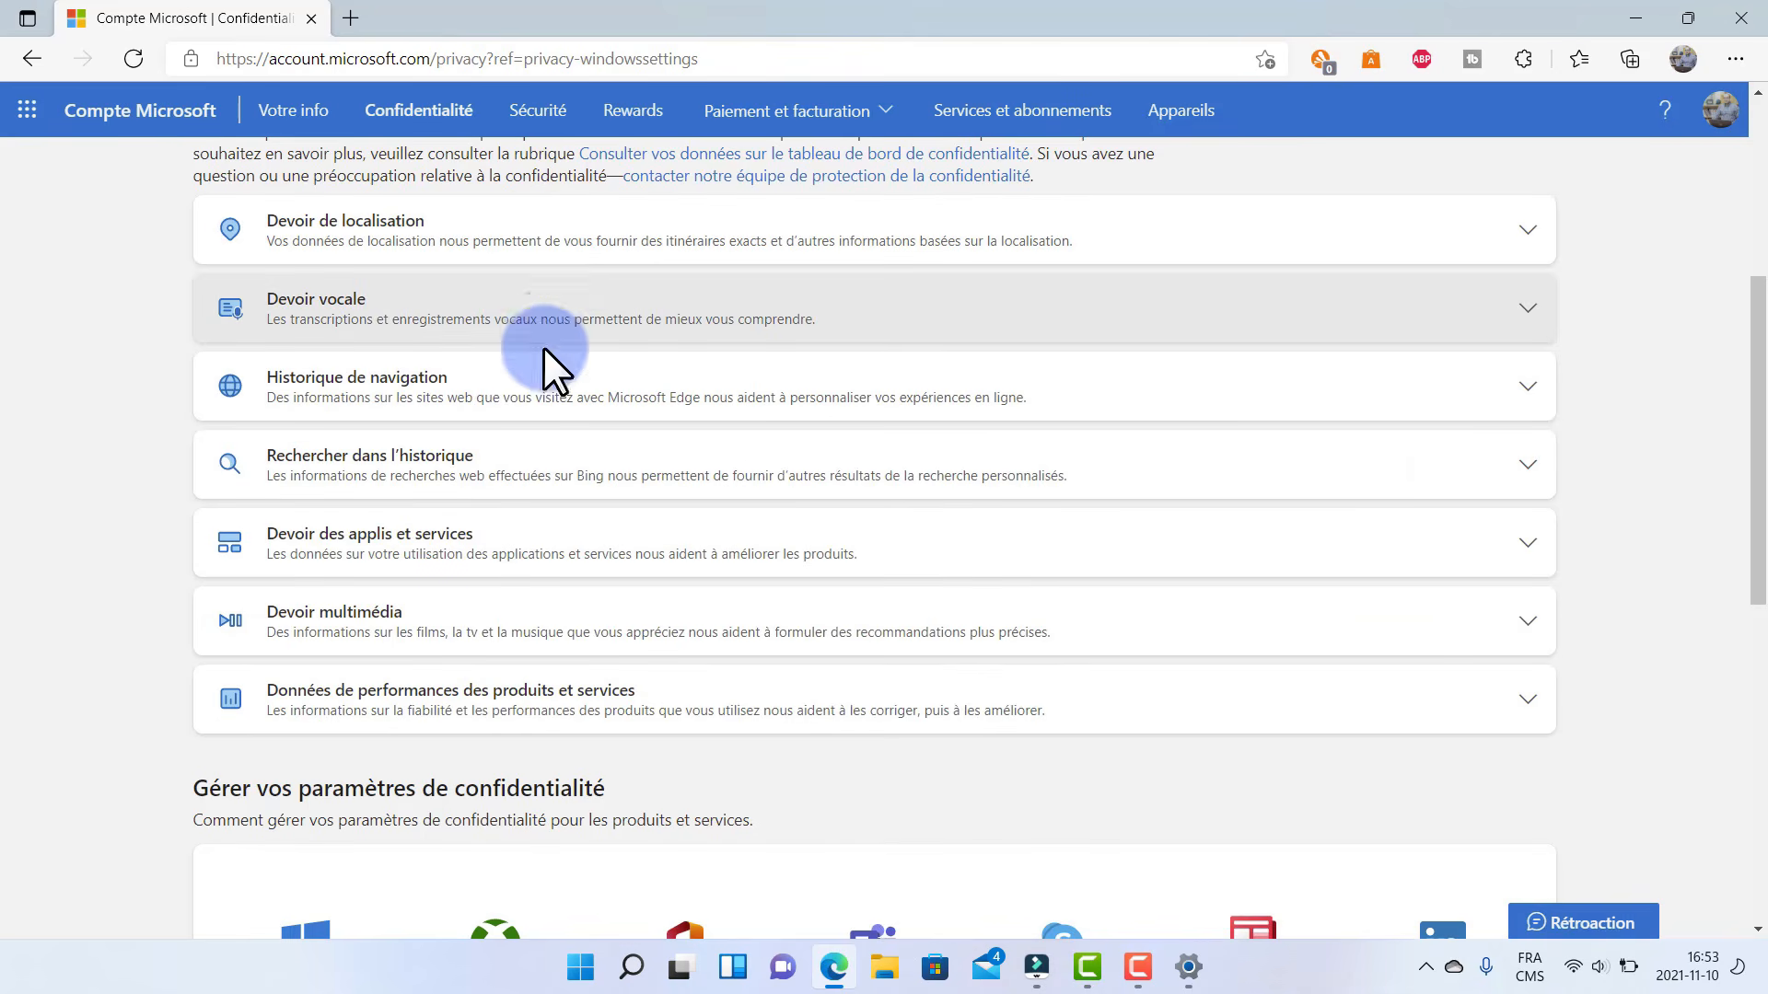
pyautogui.click(544, 405)
pyautogui.scroll(-1, 544, 396)
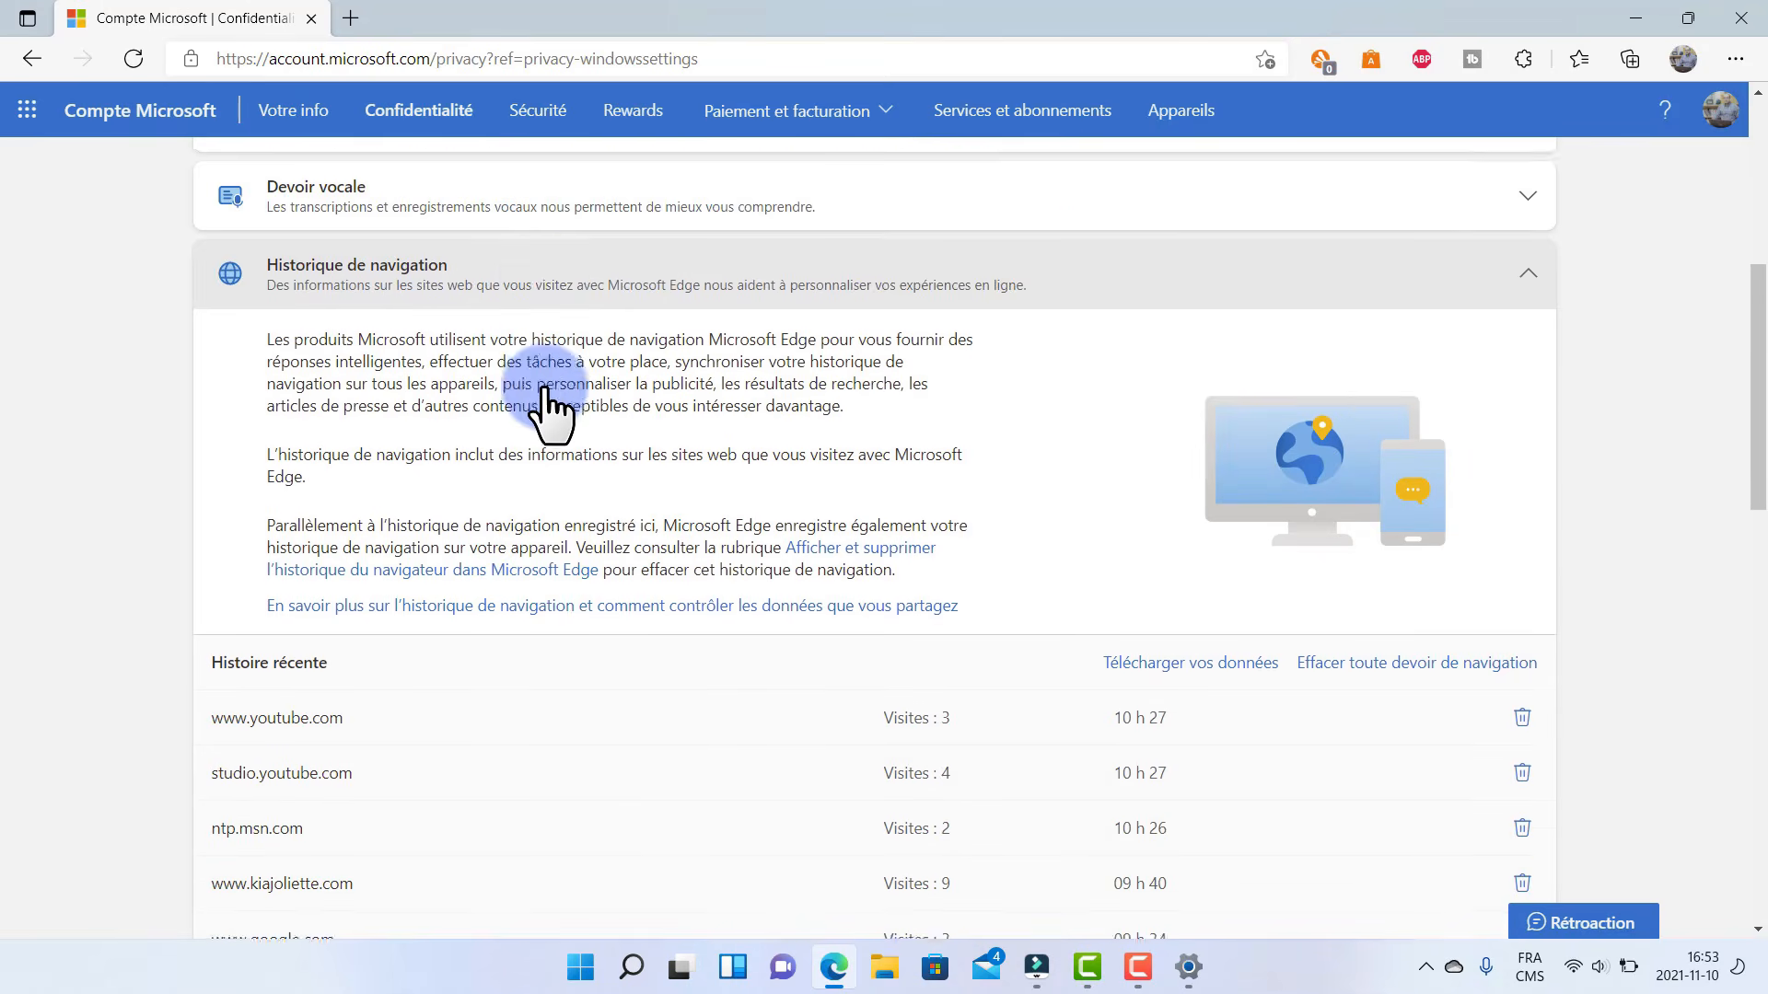
# - Expand the Rechercher dans l'historique category and review the recent Bing searches
pyautogui.scroll(-2, 553, 406)
pyautogui.click(336, 861)
pyautogui.scroll(-7, 336, 861)
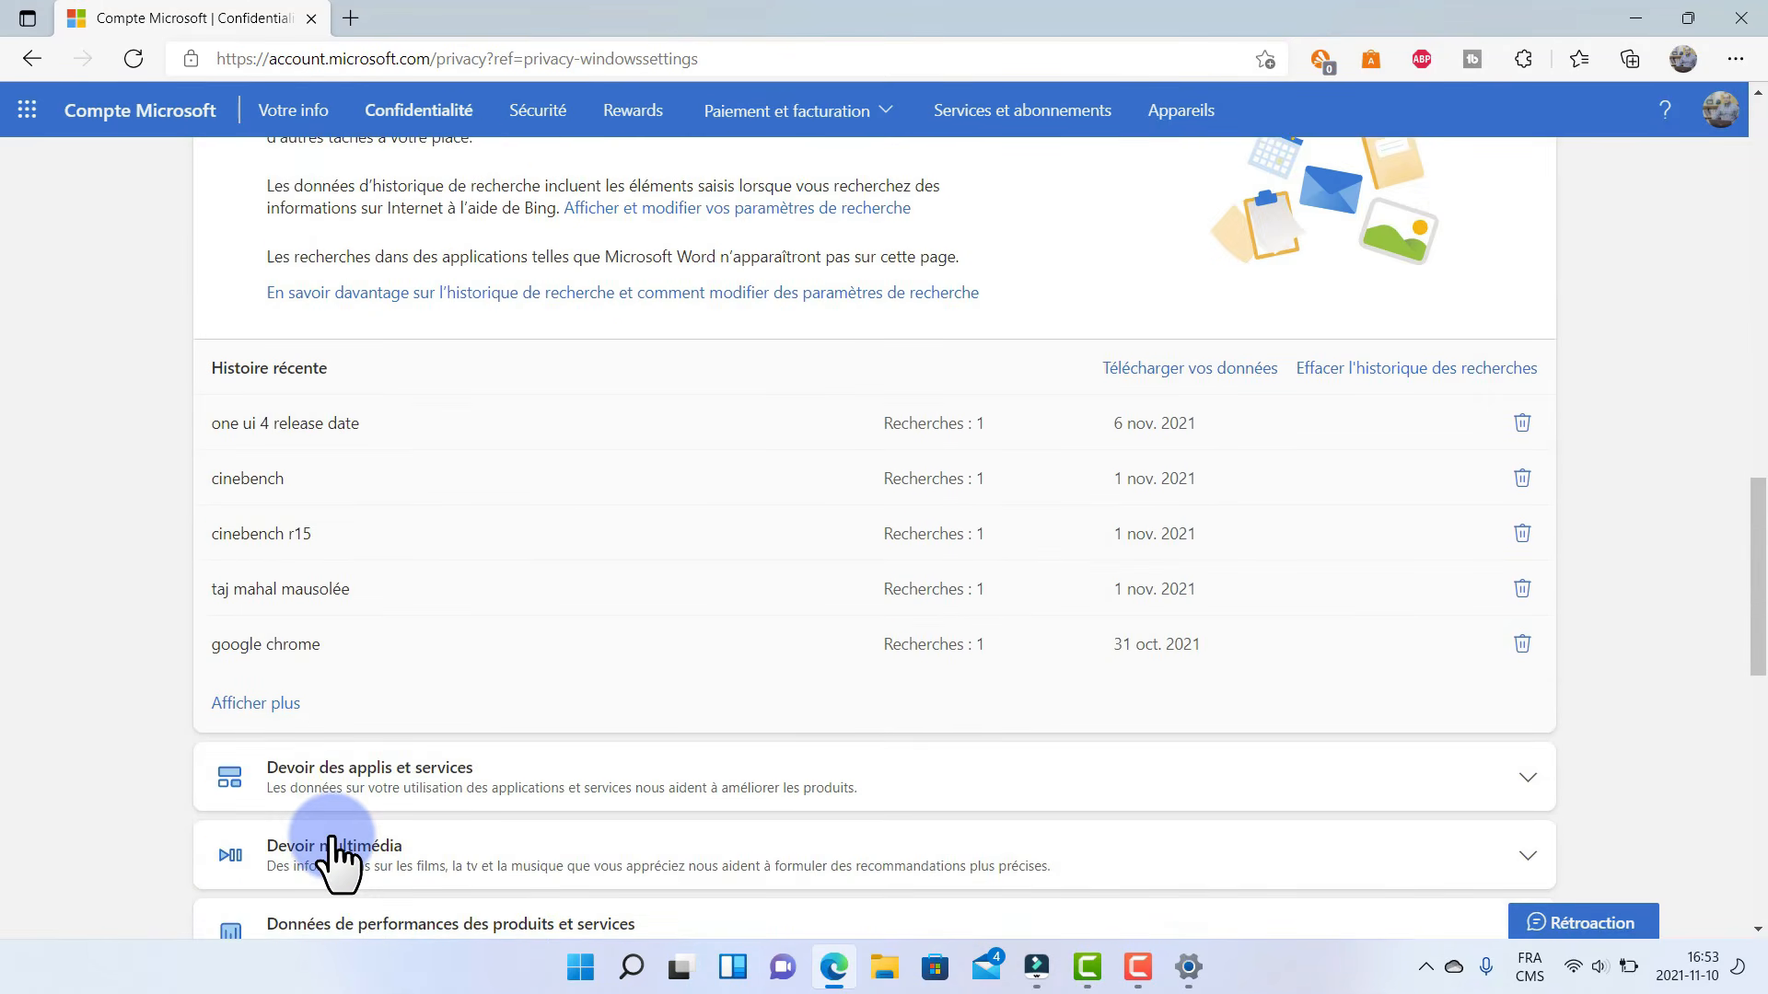
# - Expand Devoir des applis et services, look through the full list of app and service activities, and close the list
pyautogui.scroll(-3, 350, 500)
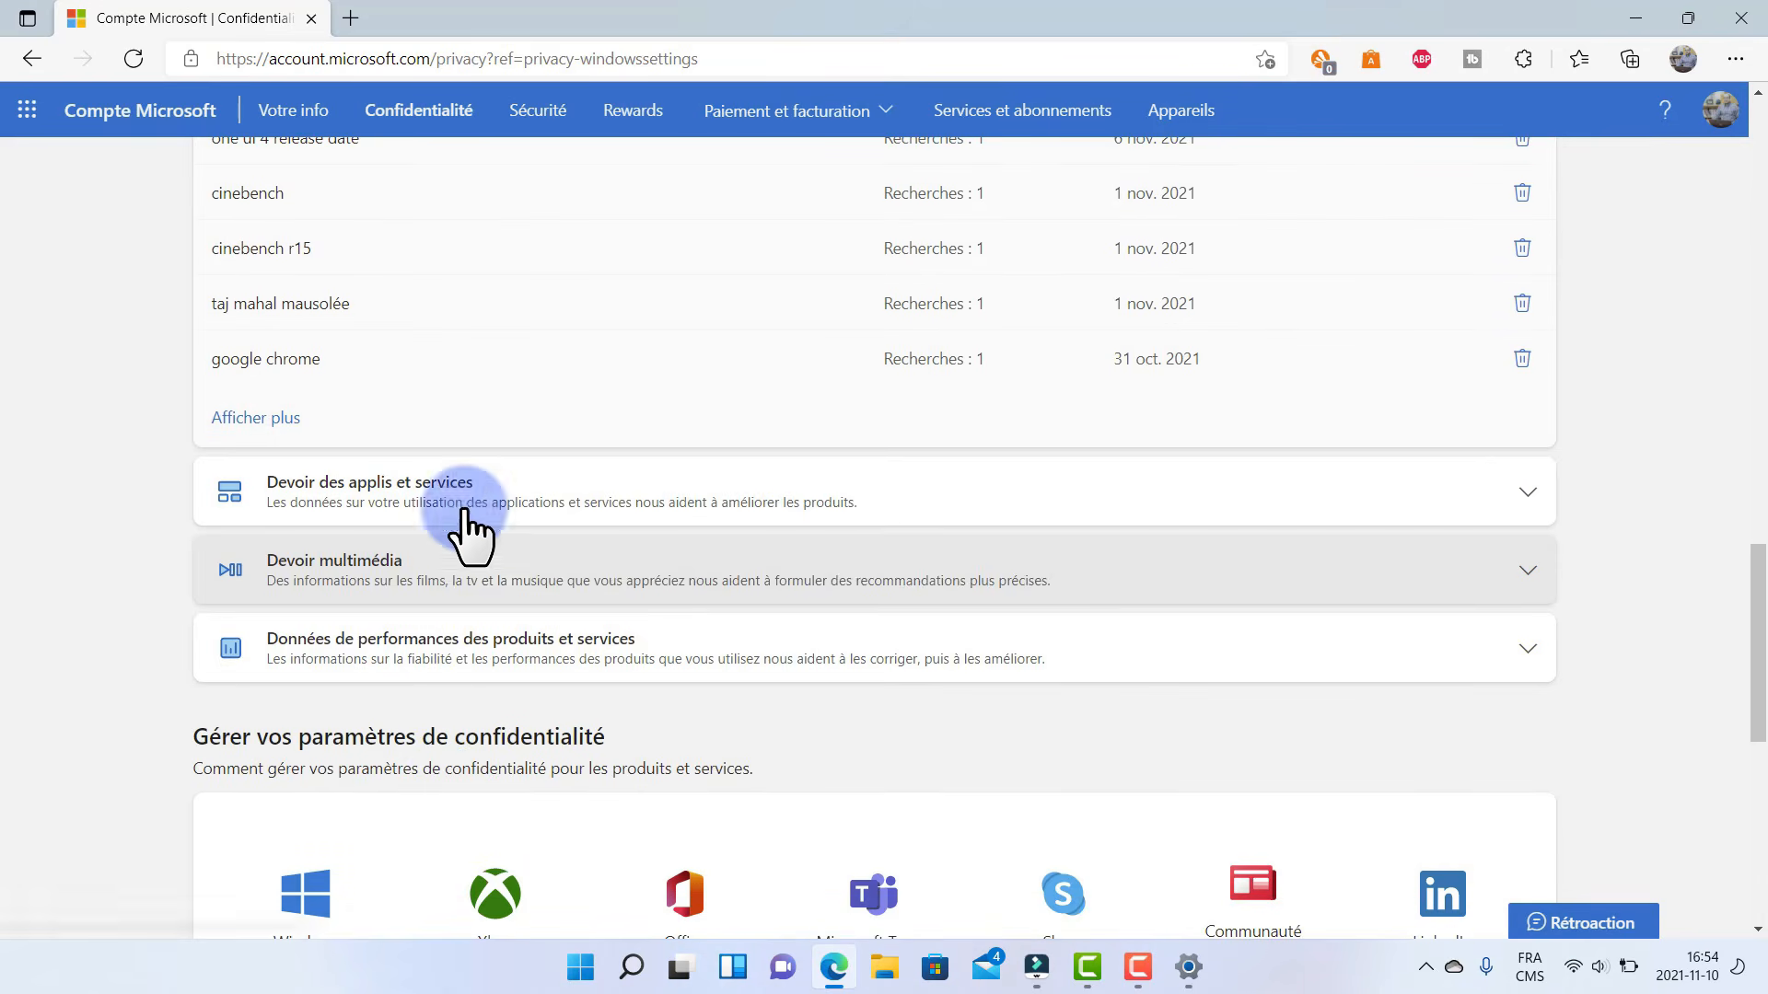
pyautogui.click(442, 484)
pyautogui.scroll(-2, 443, 497)
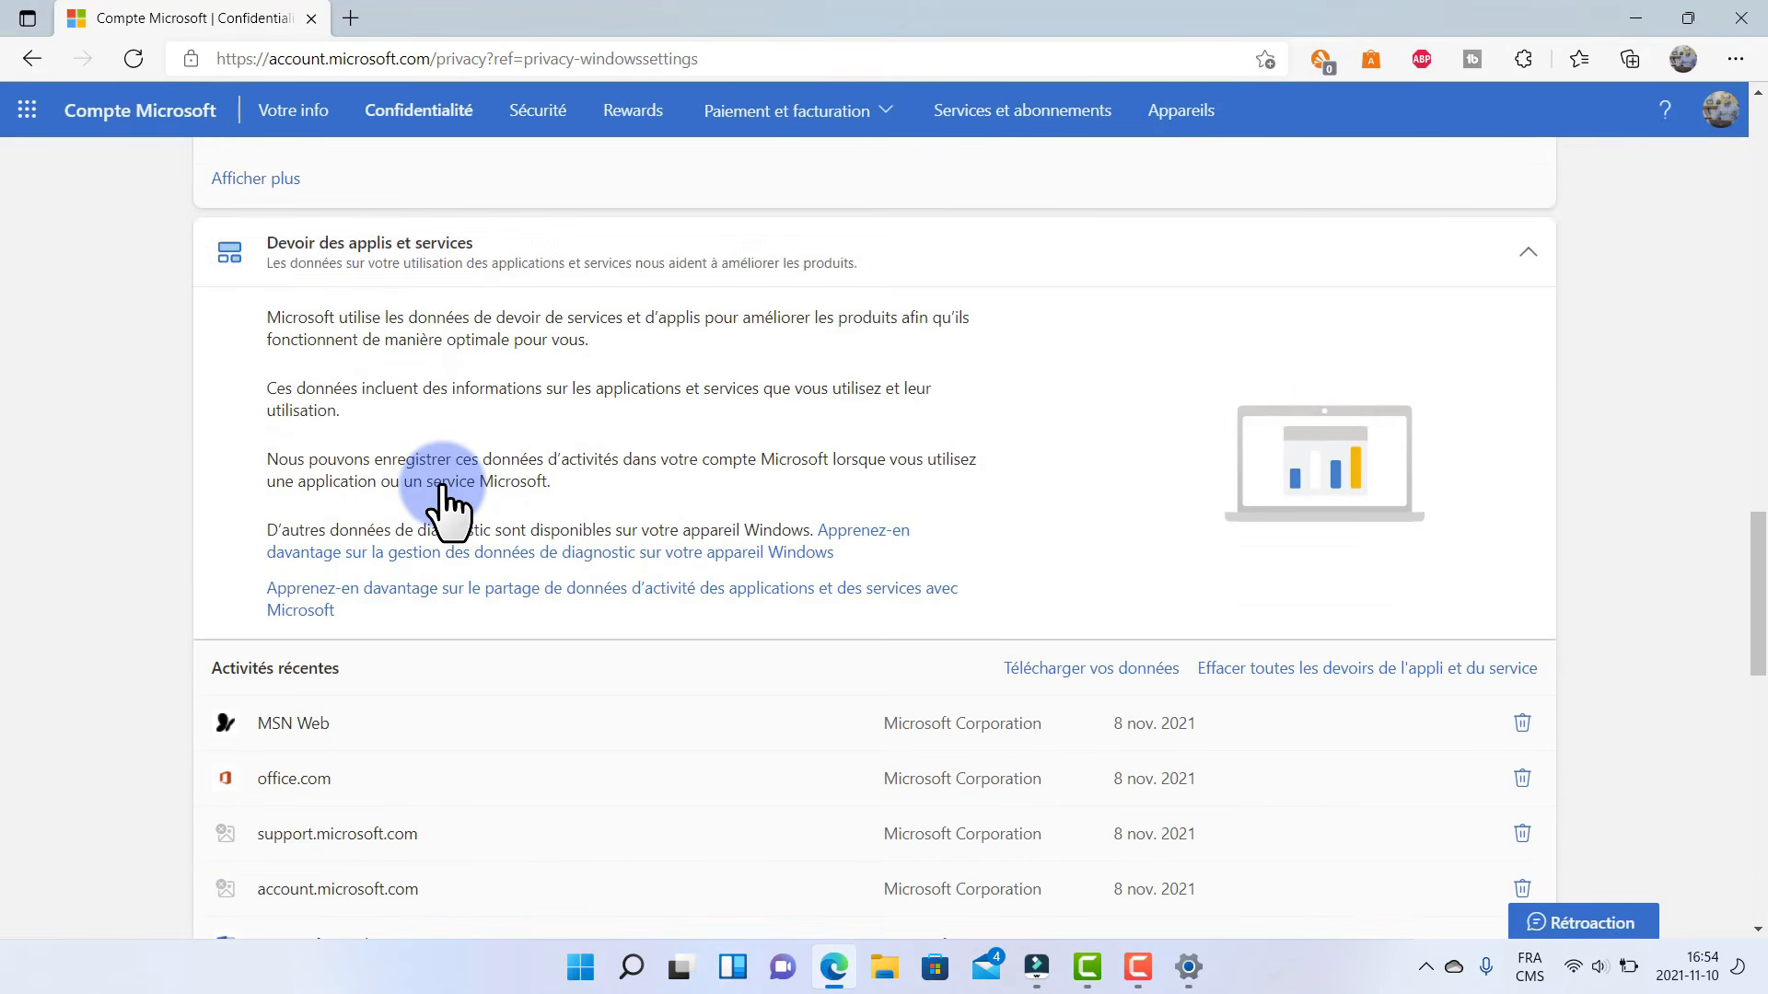
pyautogui.scroll(-3, 443, 498)
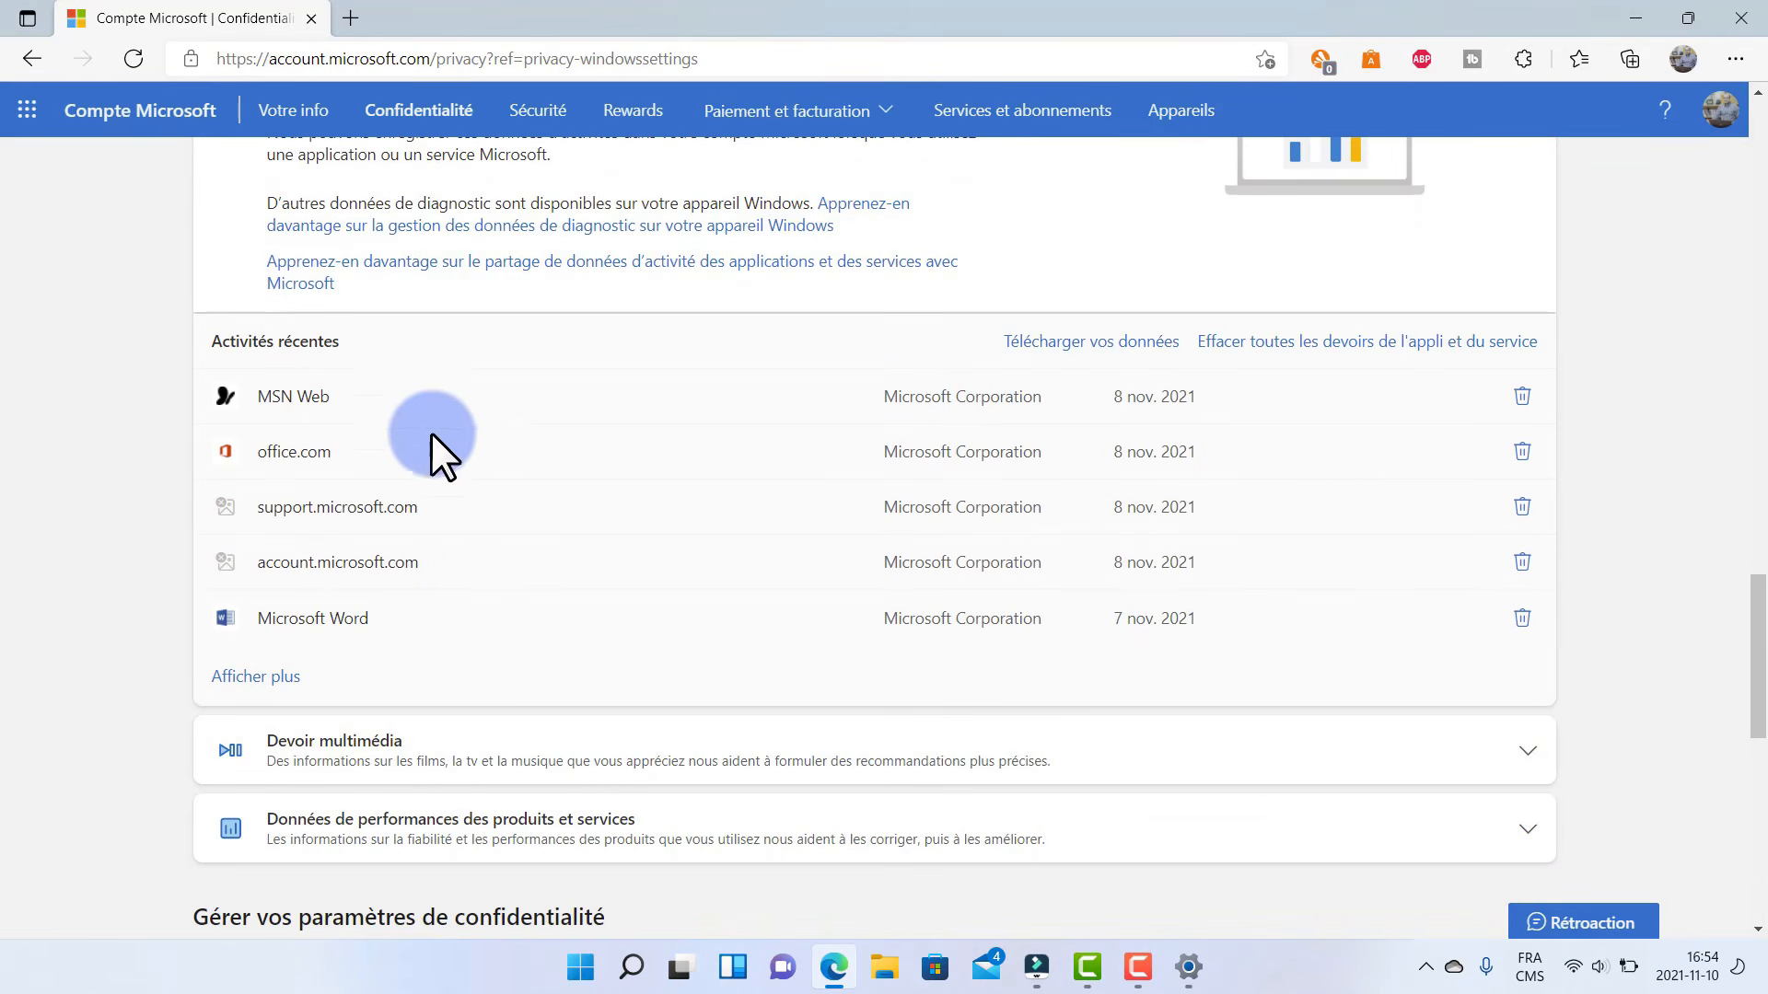
pyautogui.click(256, 677)
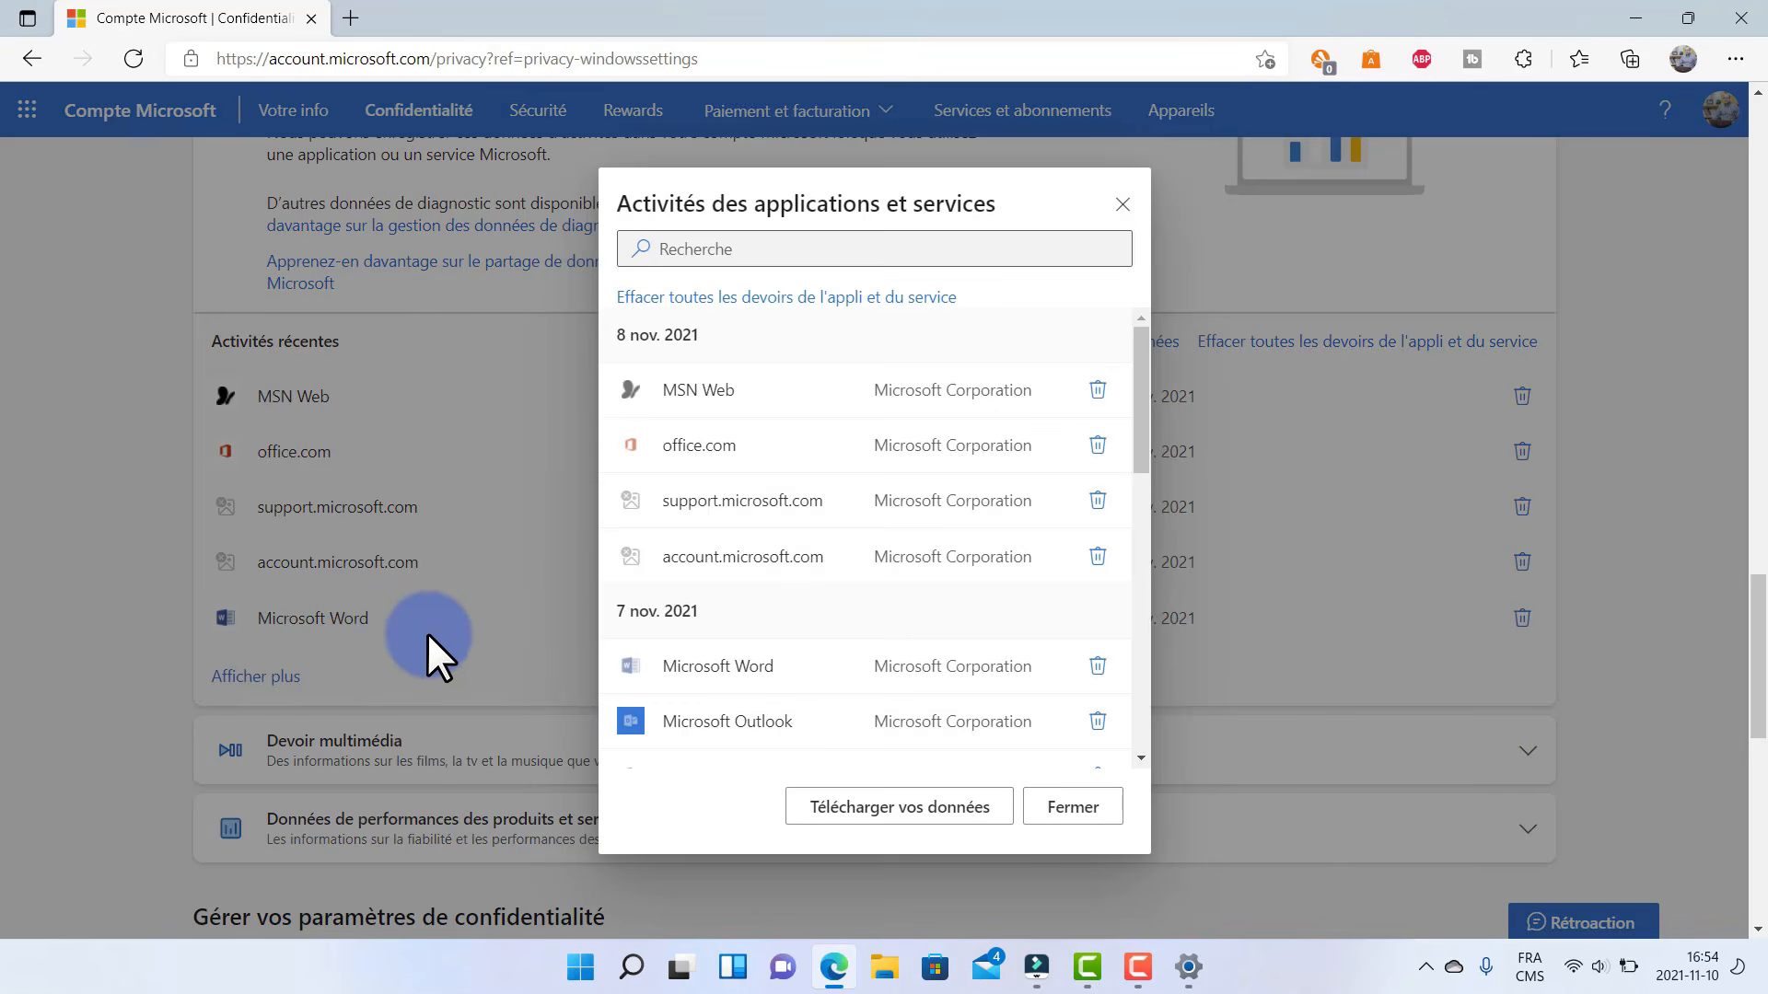
pyautogui.scroll(-10, 647, 594)
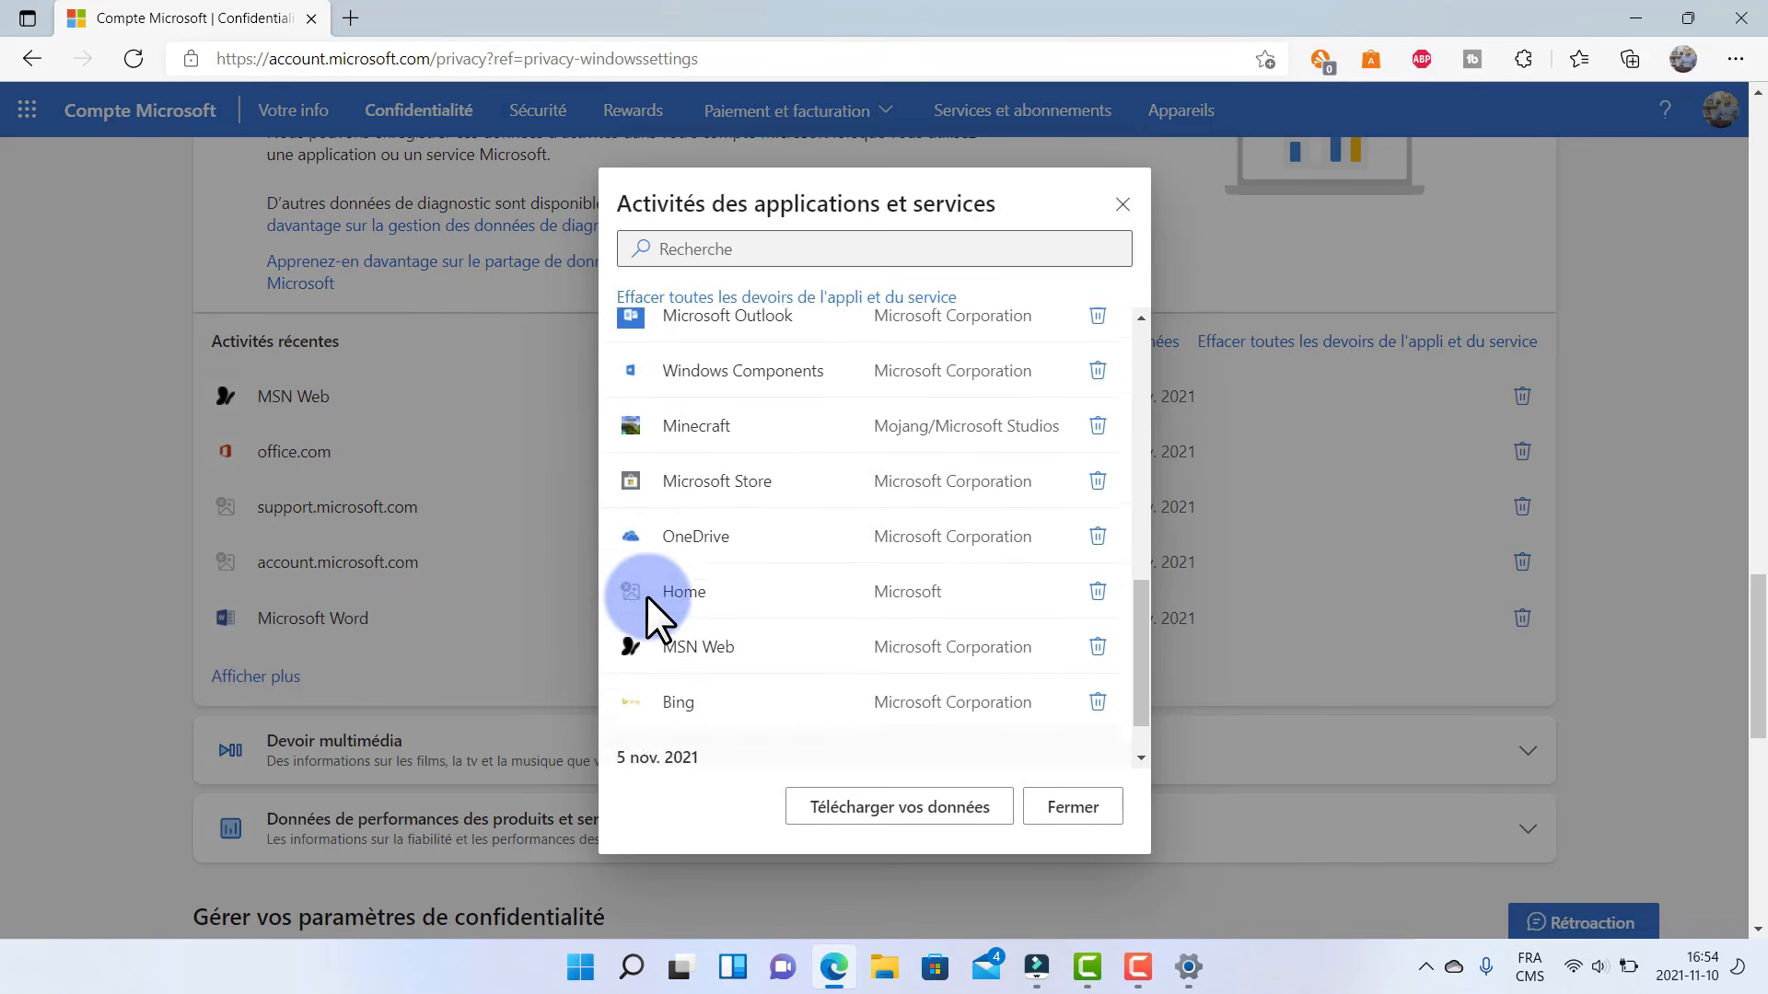
pyautogui.scroll(1, 646, 594)
pyautogui.click(1061, 814)
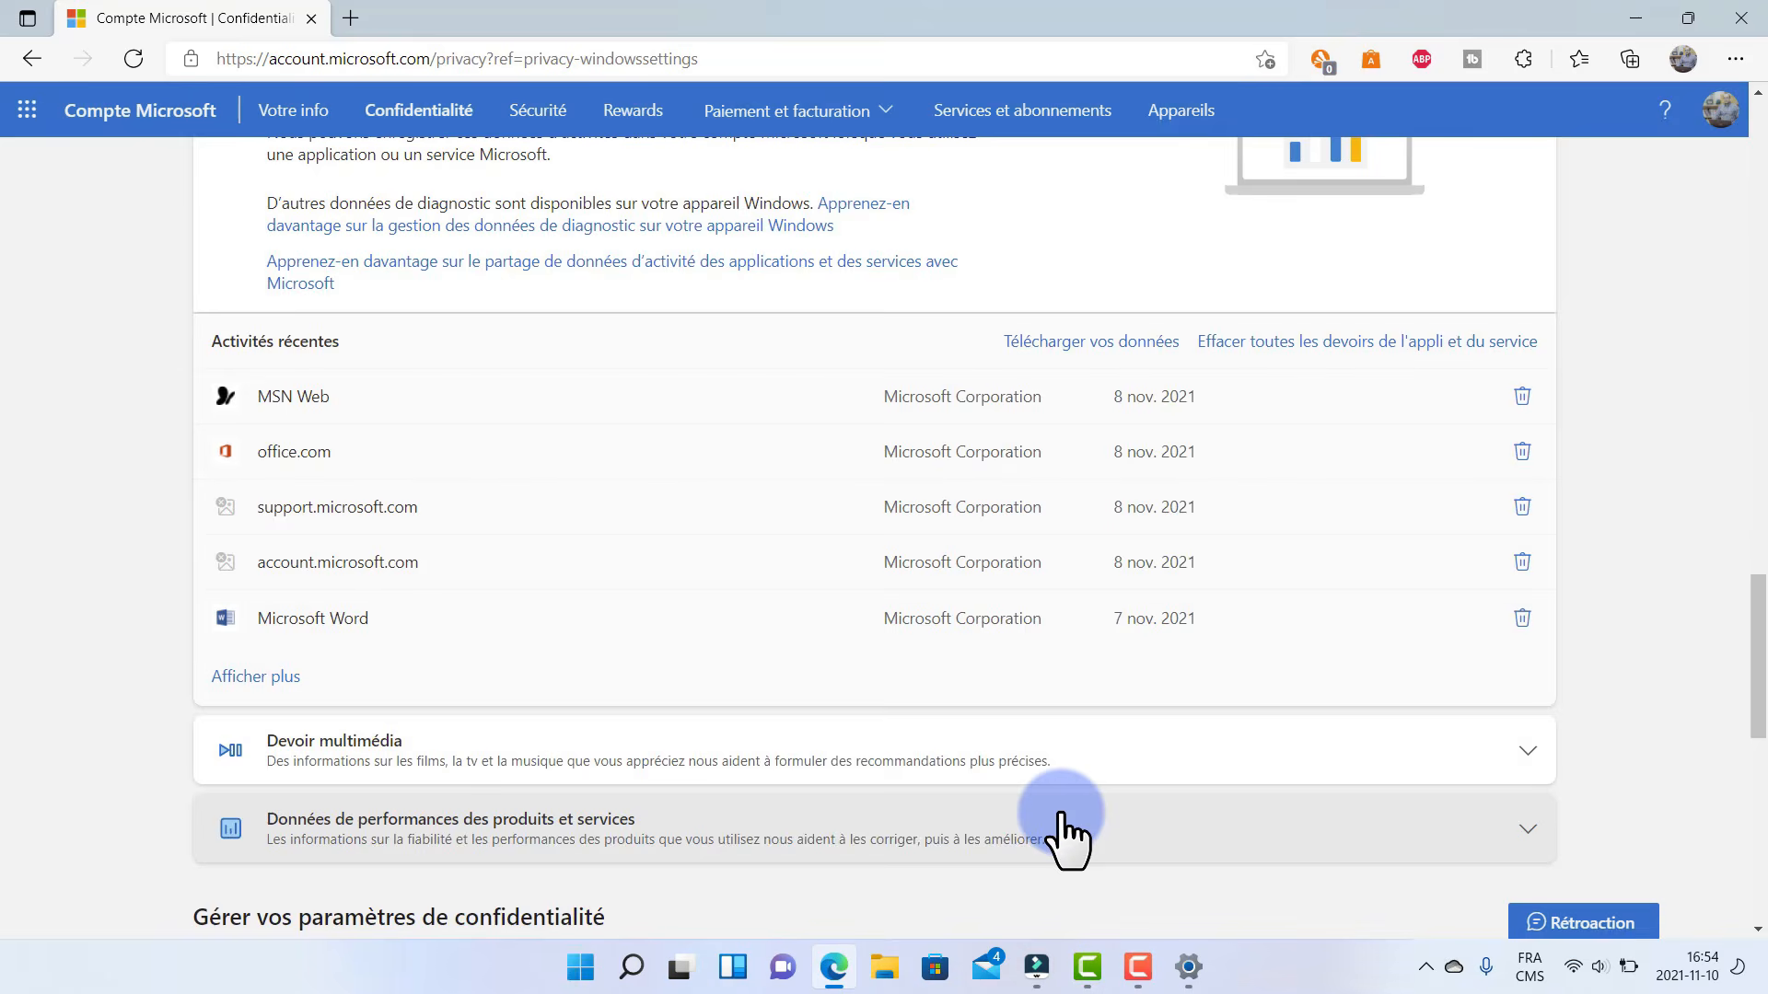
# - Open the dashboard's advertising settings page and highlight the sentence about Microsoft Edge using browsing history for personalised ads
pyautogui.scroll(-10, 541, 533)
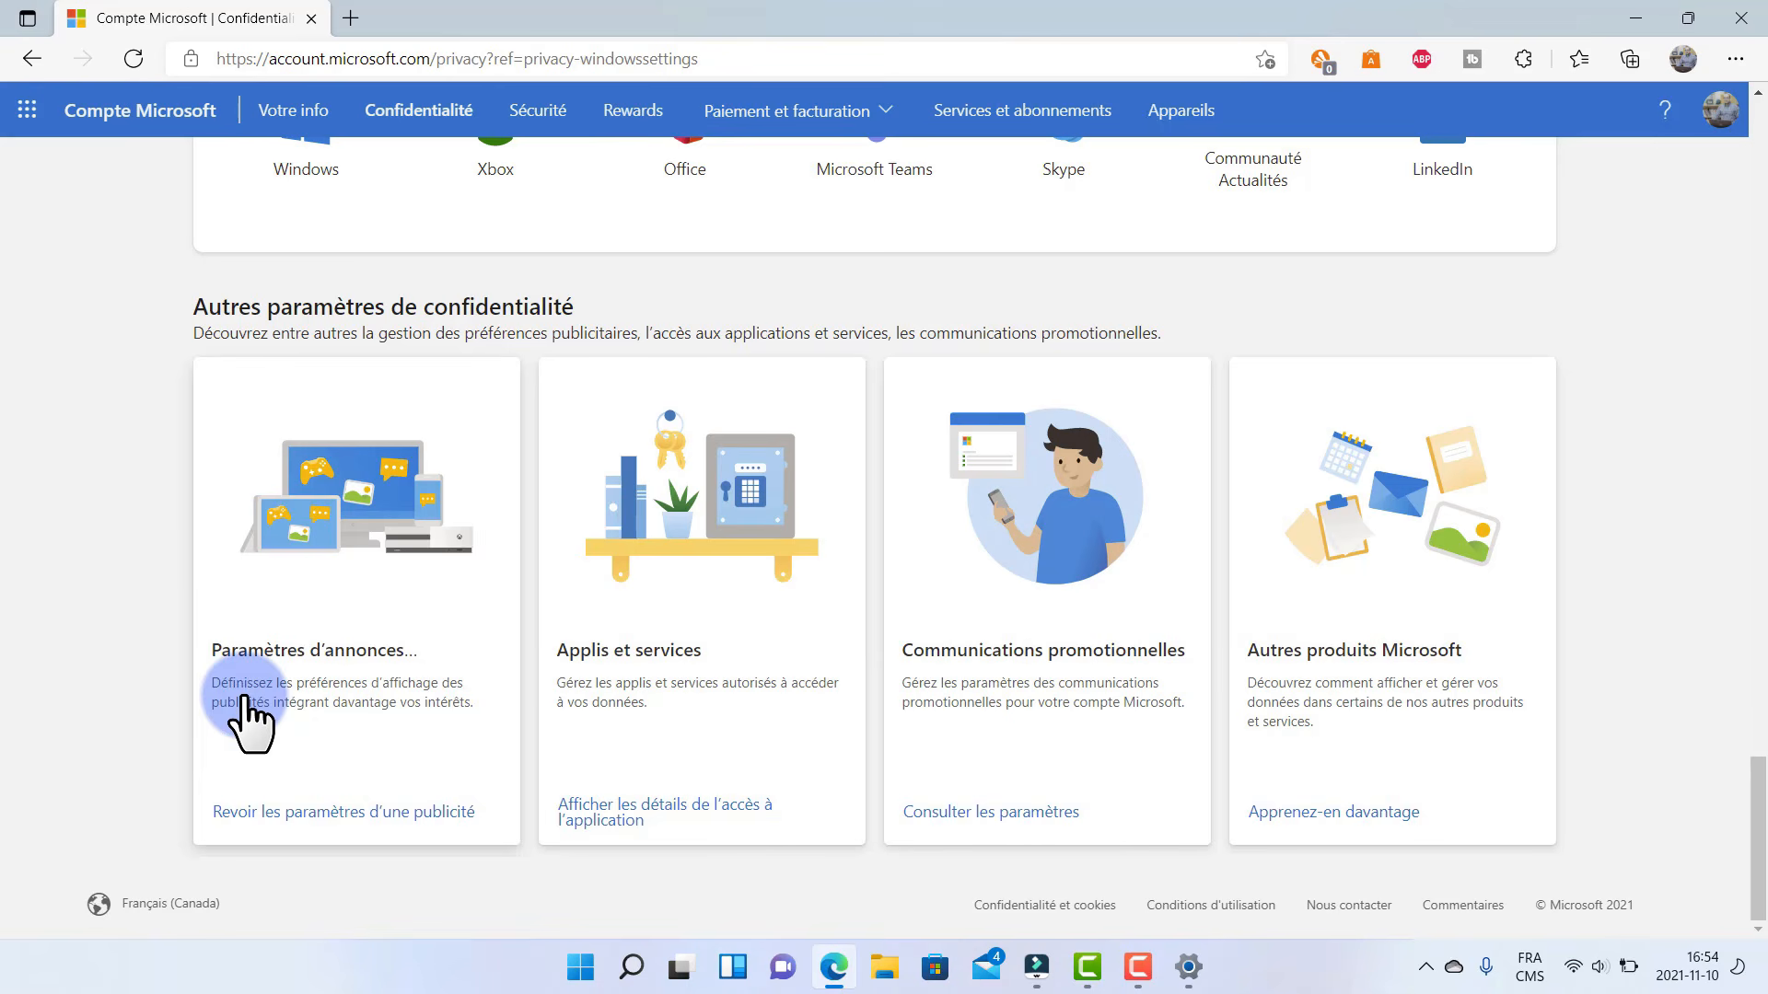
pyautogui.click(339, 810)
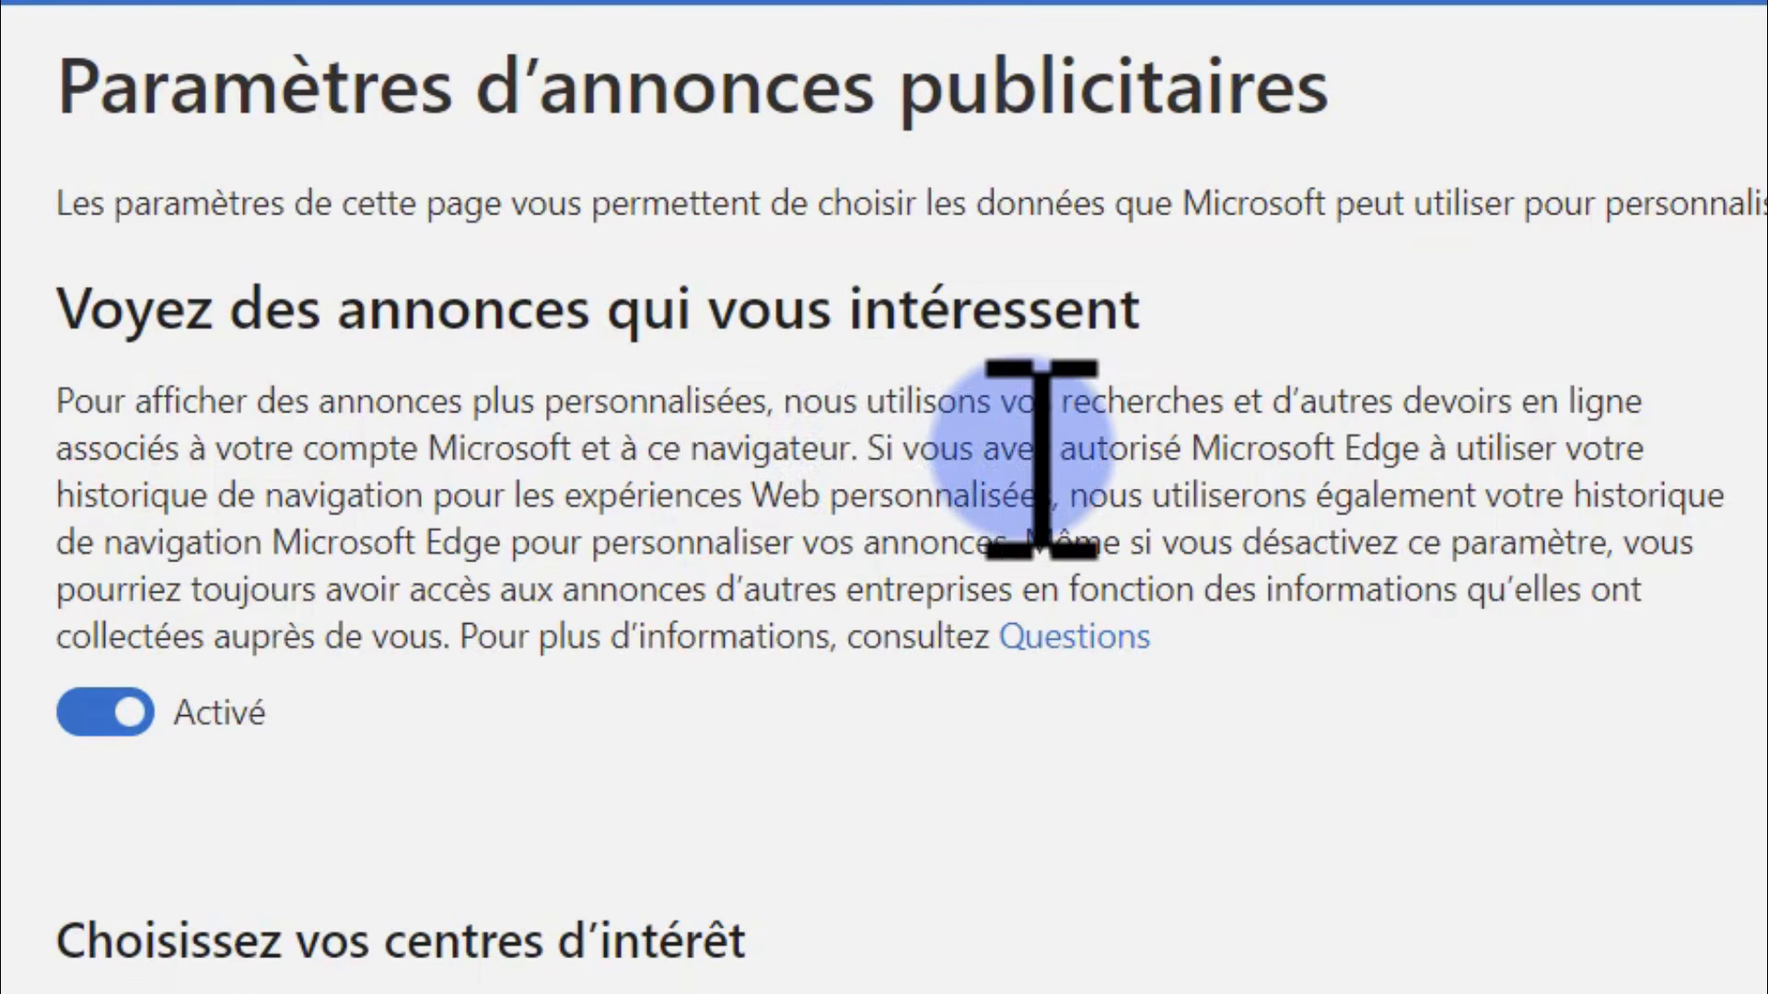
pyautogui.moveTo(868, 449); pyautogui.dragTo(1038, 550)
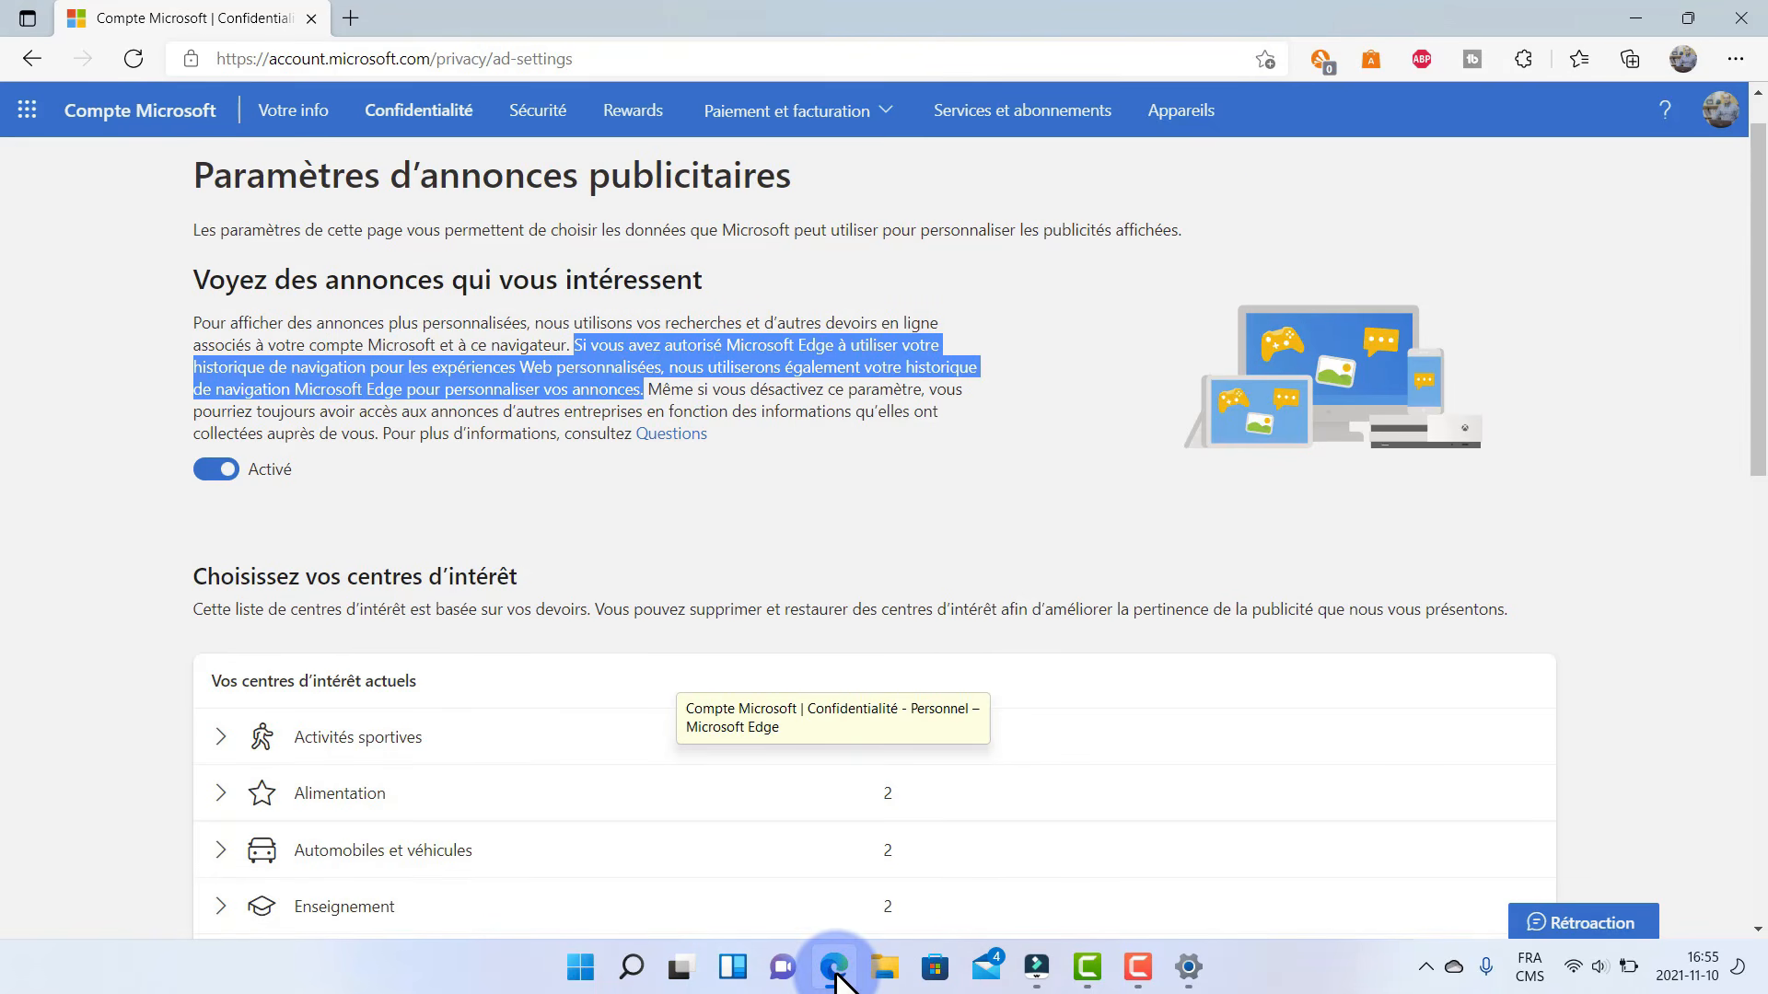
# - In Edge's privacy settings, turn off Microsoft's use of browsing history under Personnalisez votre expérience web, and close the settings tab
pyautogui.click(1731, 62)
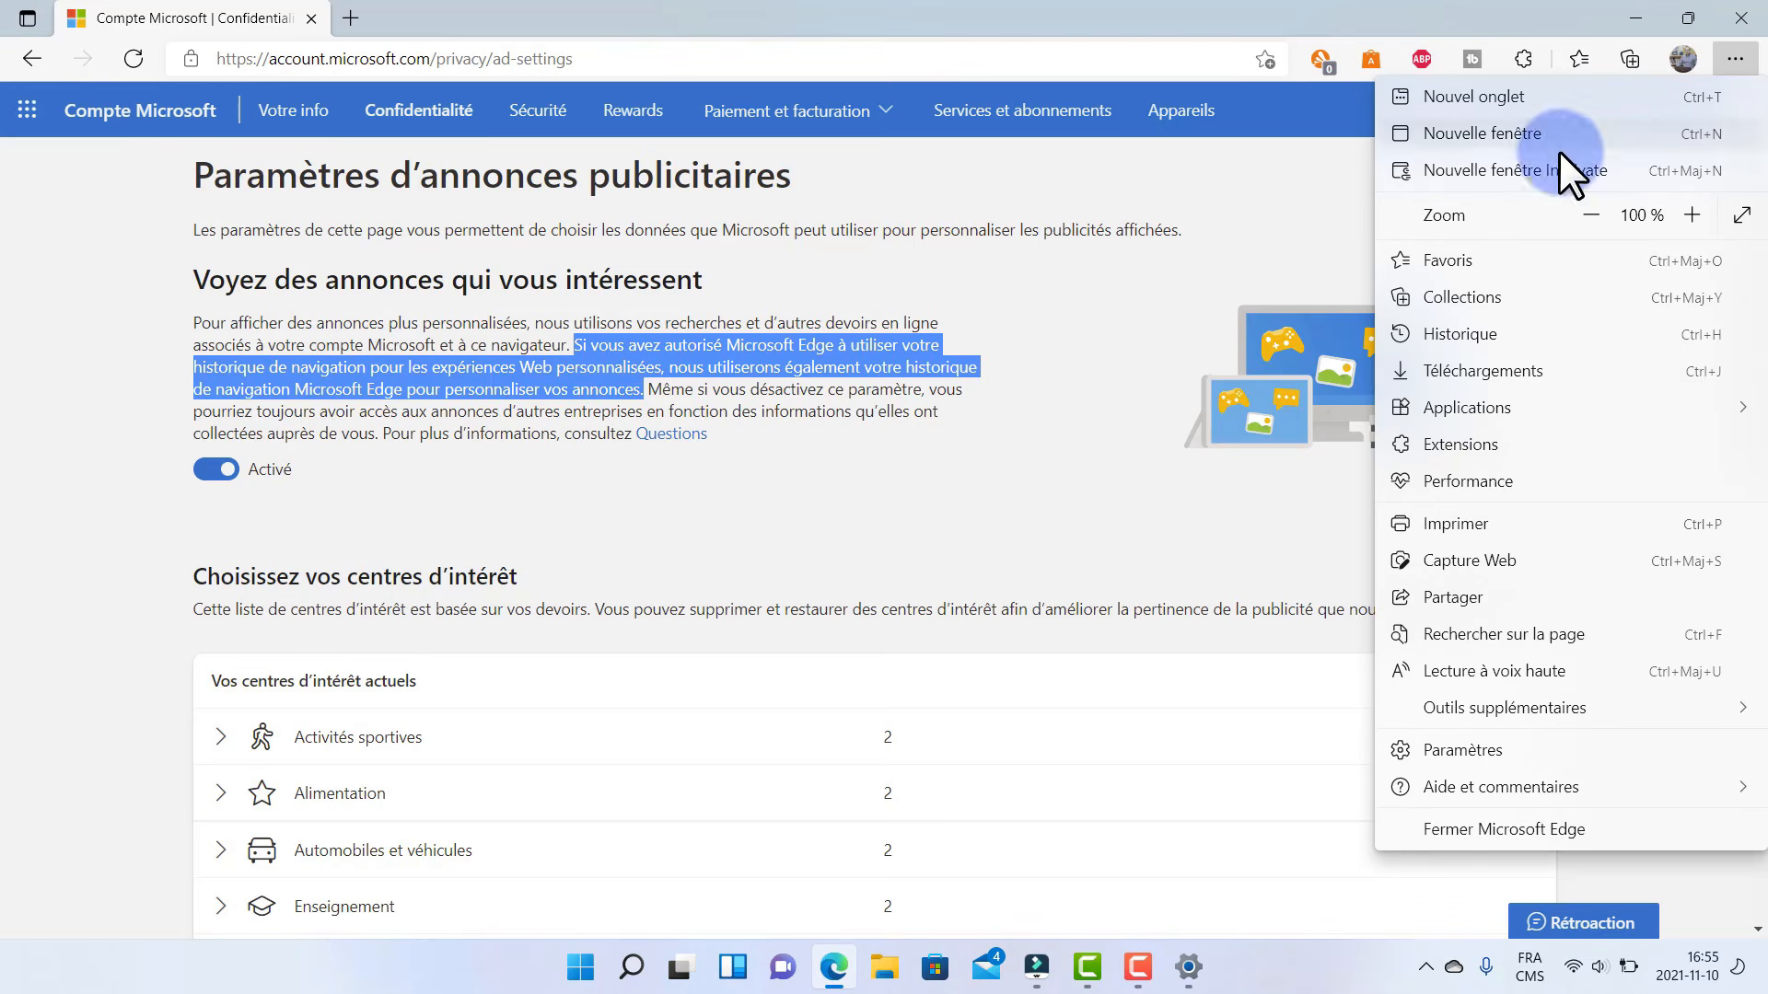
pyautogui.click(1480, 749)
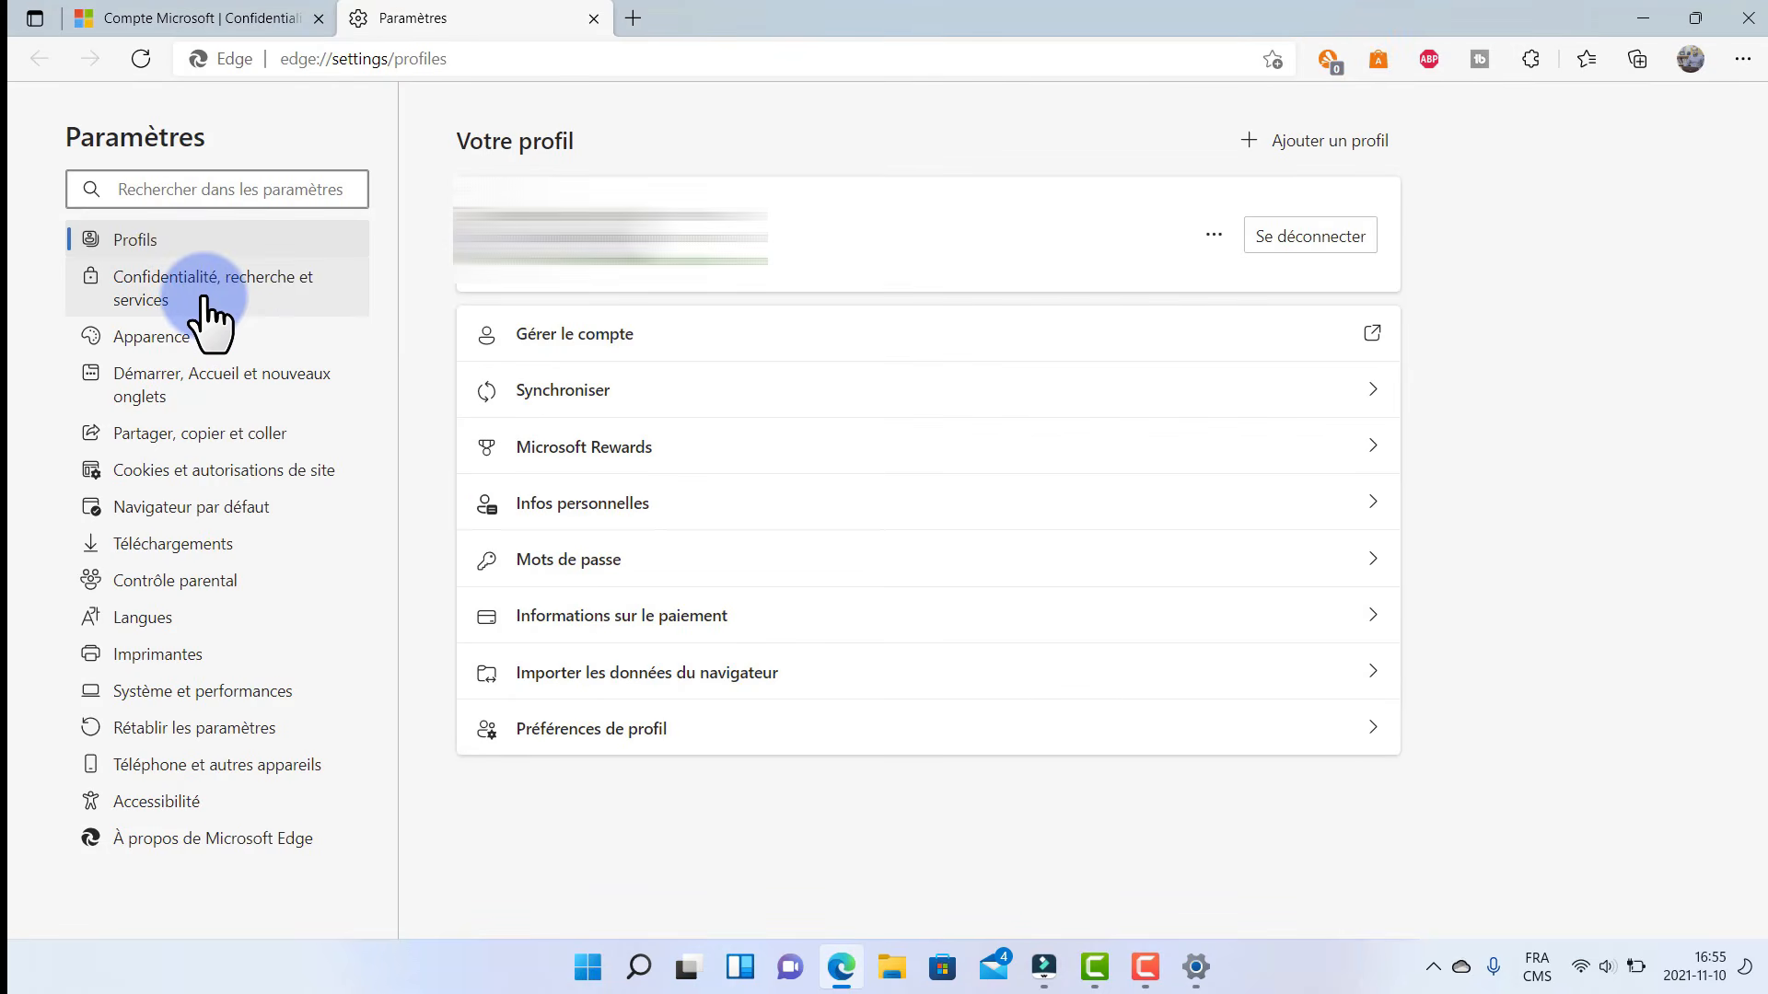
pyautogui.click(203, 297)
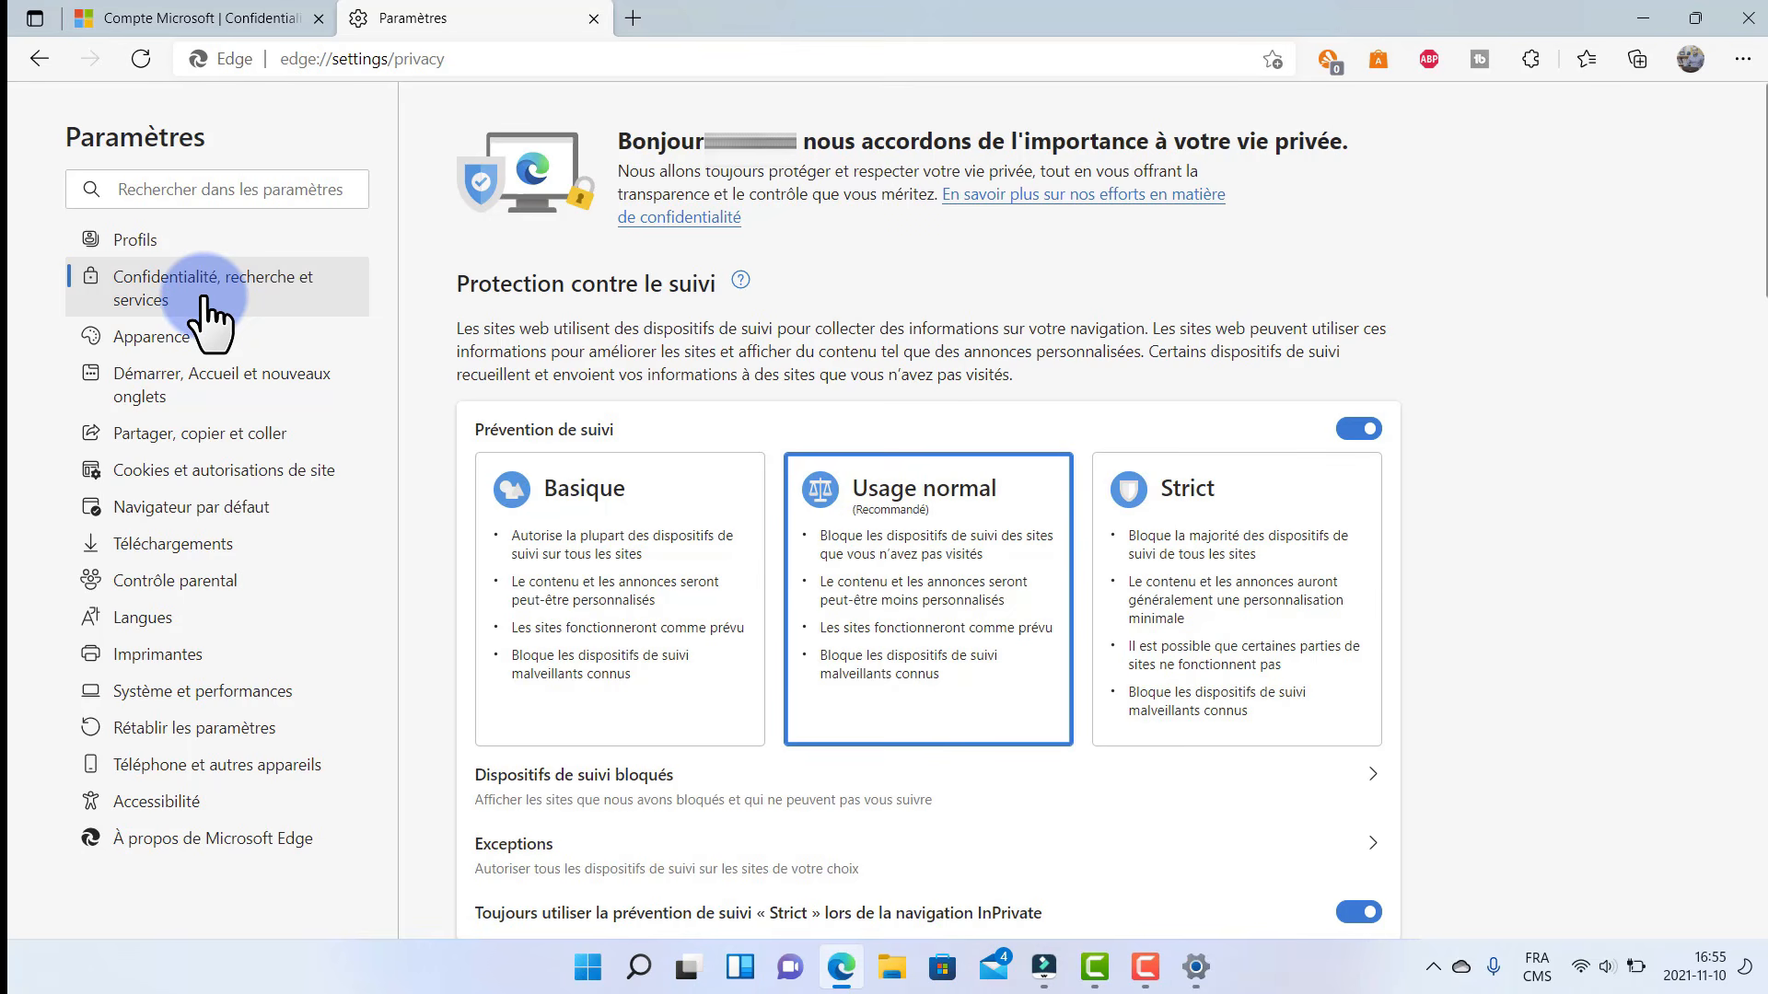
pyautogui.scroll(-3, 608, 433)
pyautogui.scroll(-10, 603, 433)
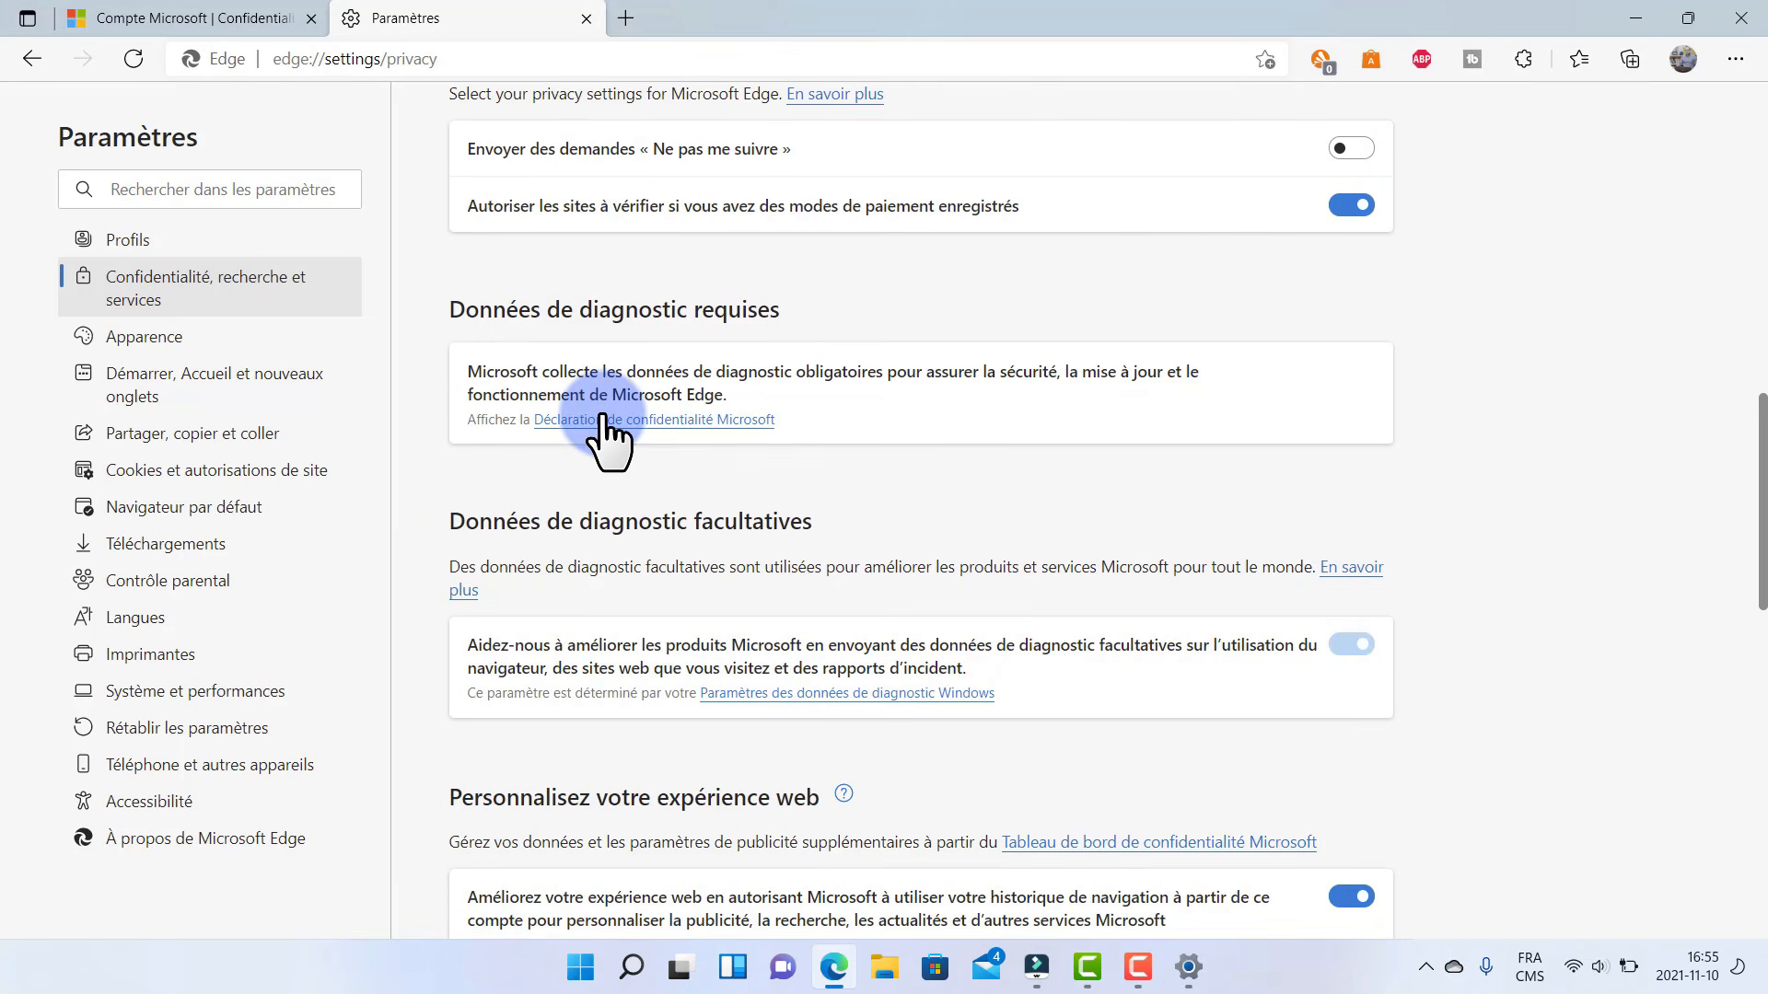
pyautogui.scroll(-5, 603, 424)
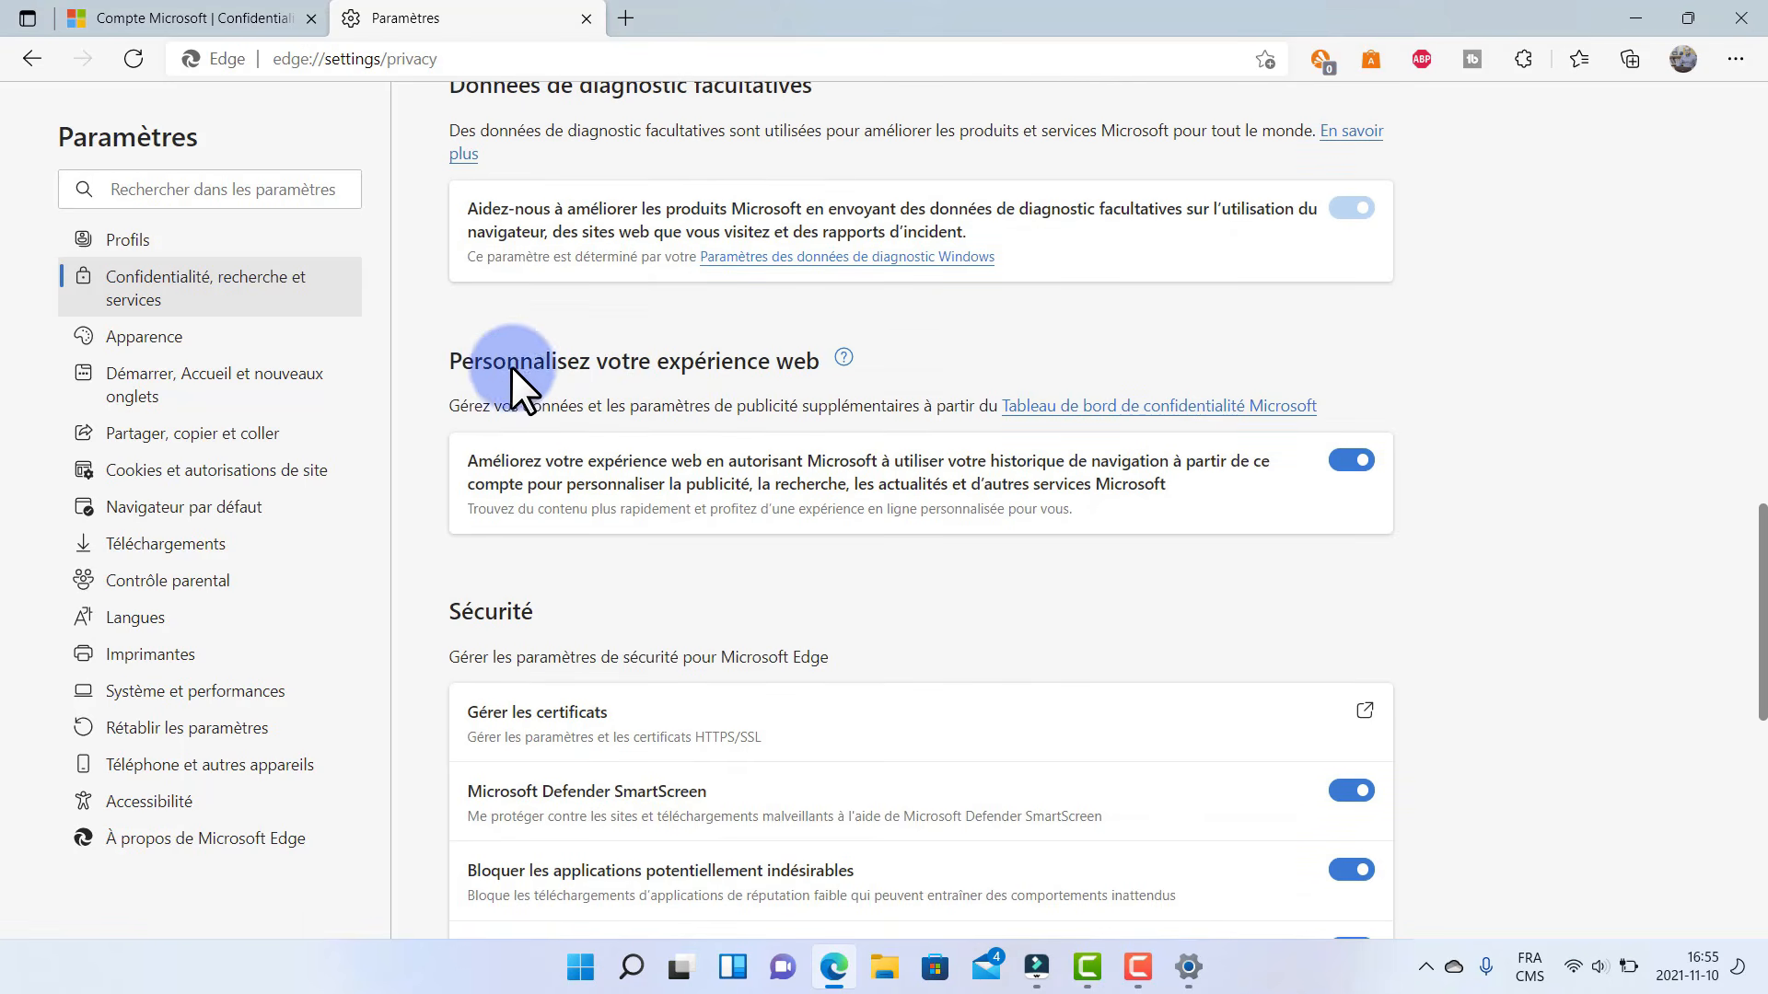
pyautogui.moveTo(447, 361); pyautogui.dragTo(738, 378)
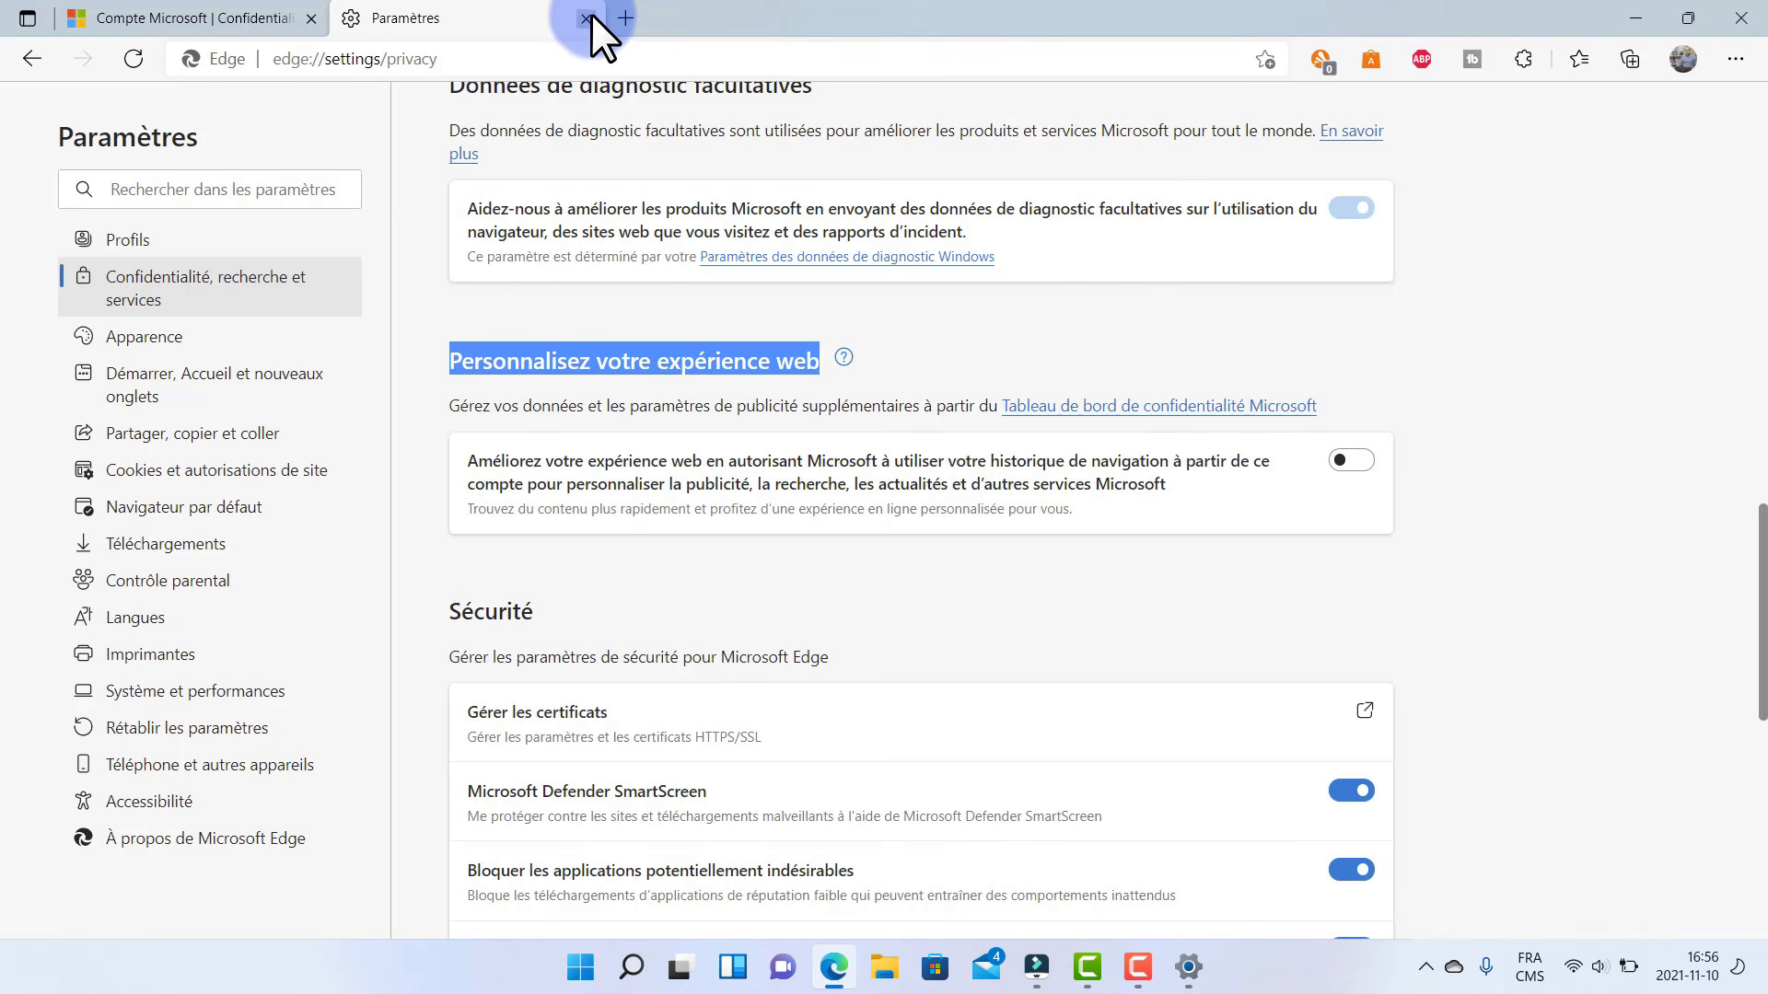
pyautogui.click(586, 18)
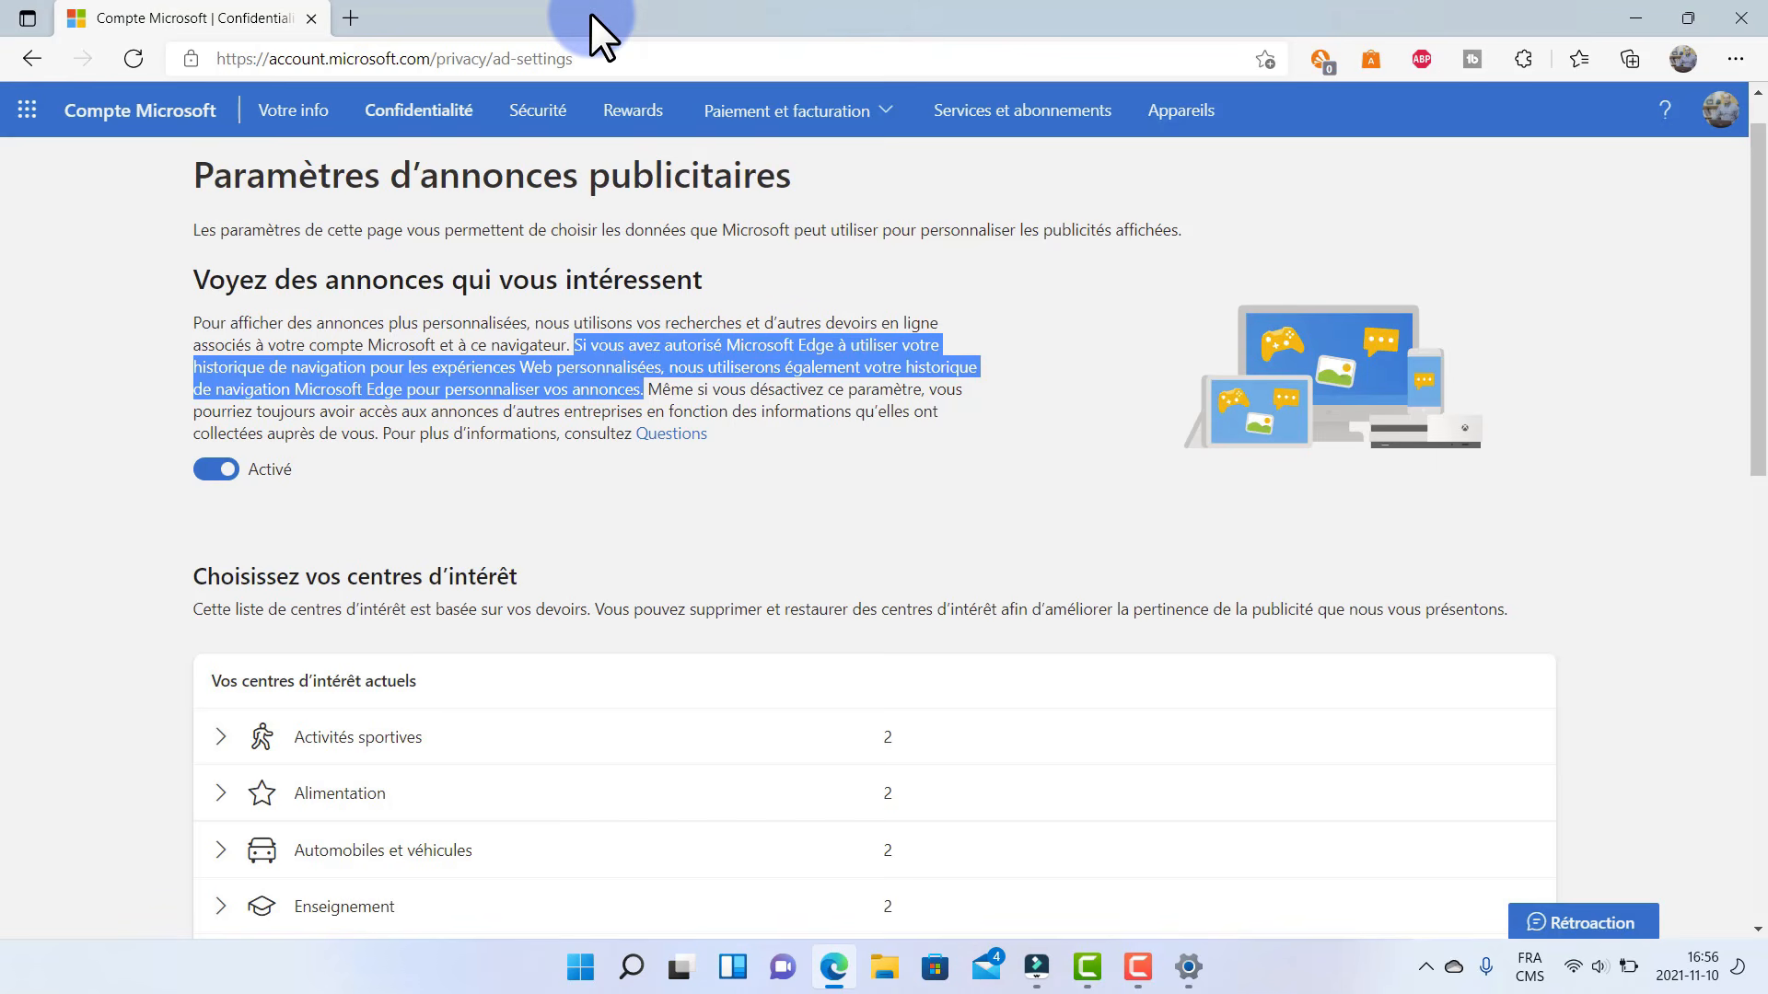
# - Turn off personalised ads under Voyez des annonces qui vous intéressent on the advertising settings page
pyautogui.click(788, 448)
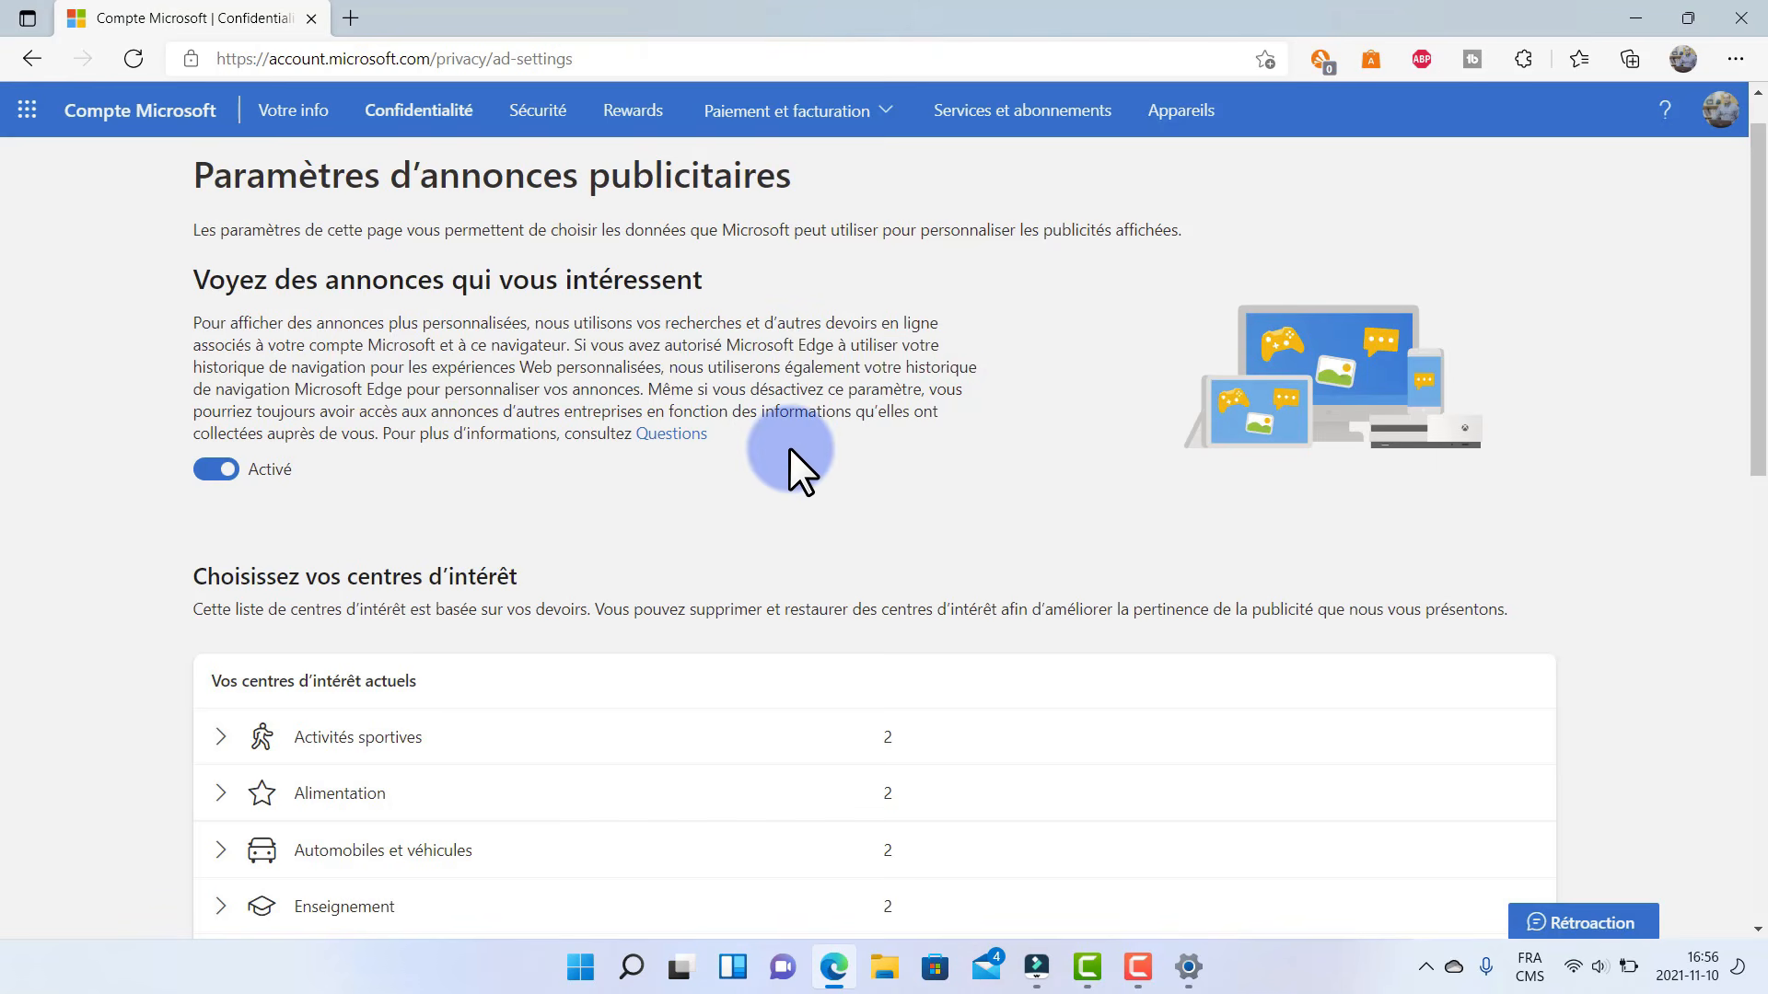
pyautogui.scroll(-2, 788, 447)
pyautogui.click(219, 345)
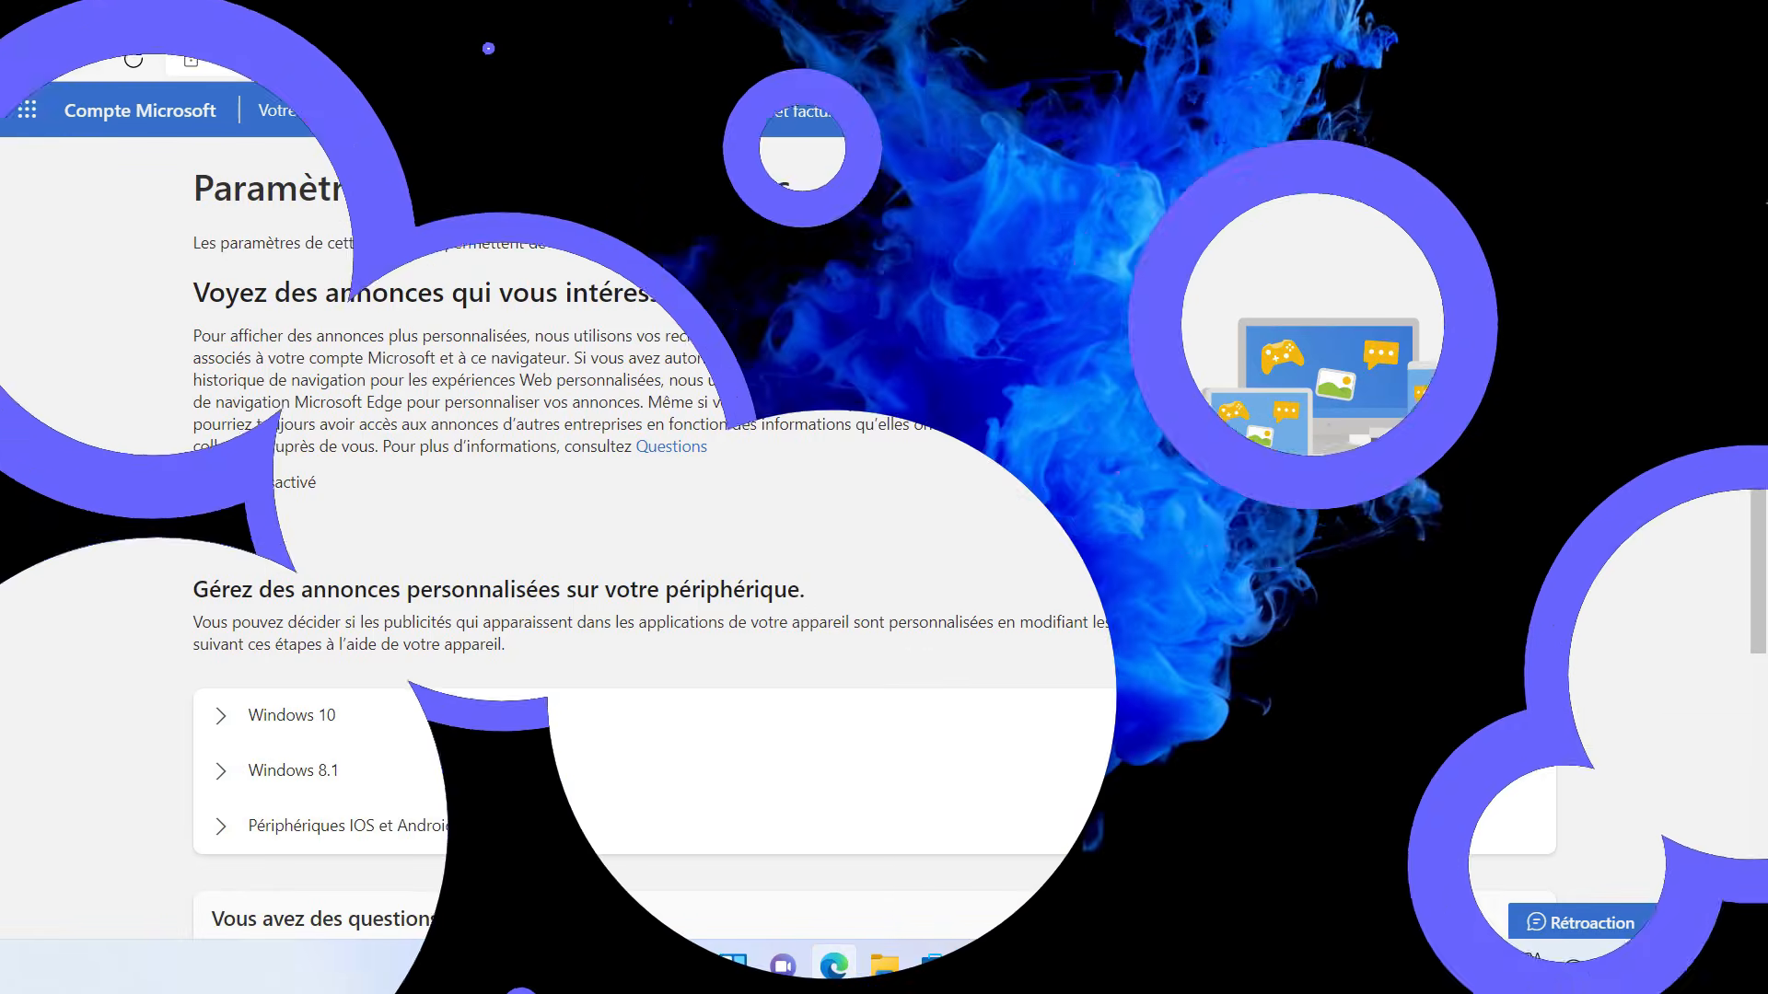
# - Close the browser and return to the main Confidentialité et sécurité page in Windows Settings
pyautogui.click(1740, 19)
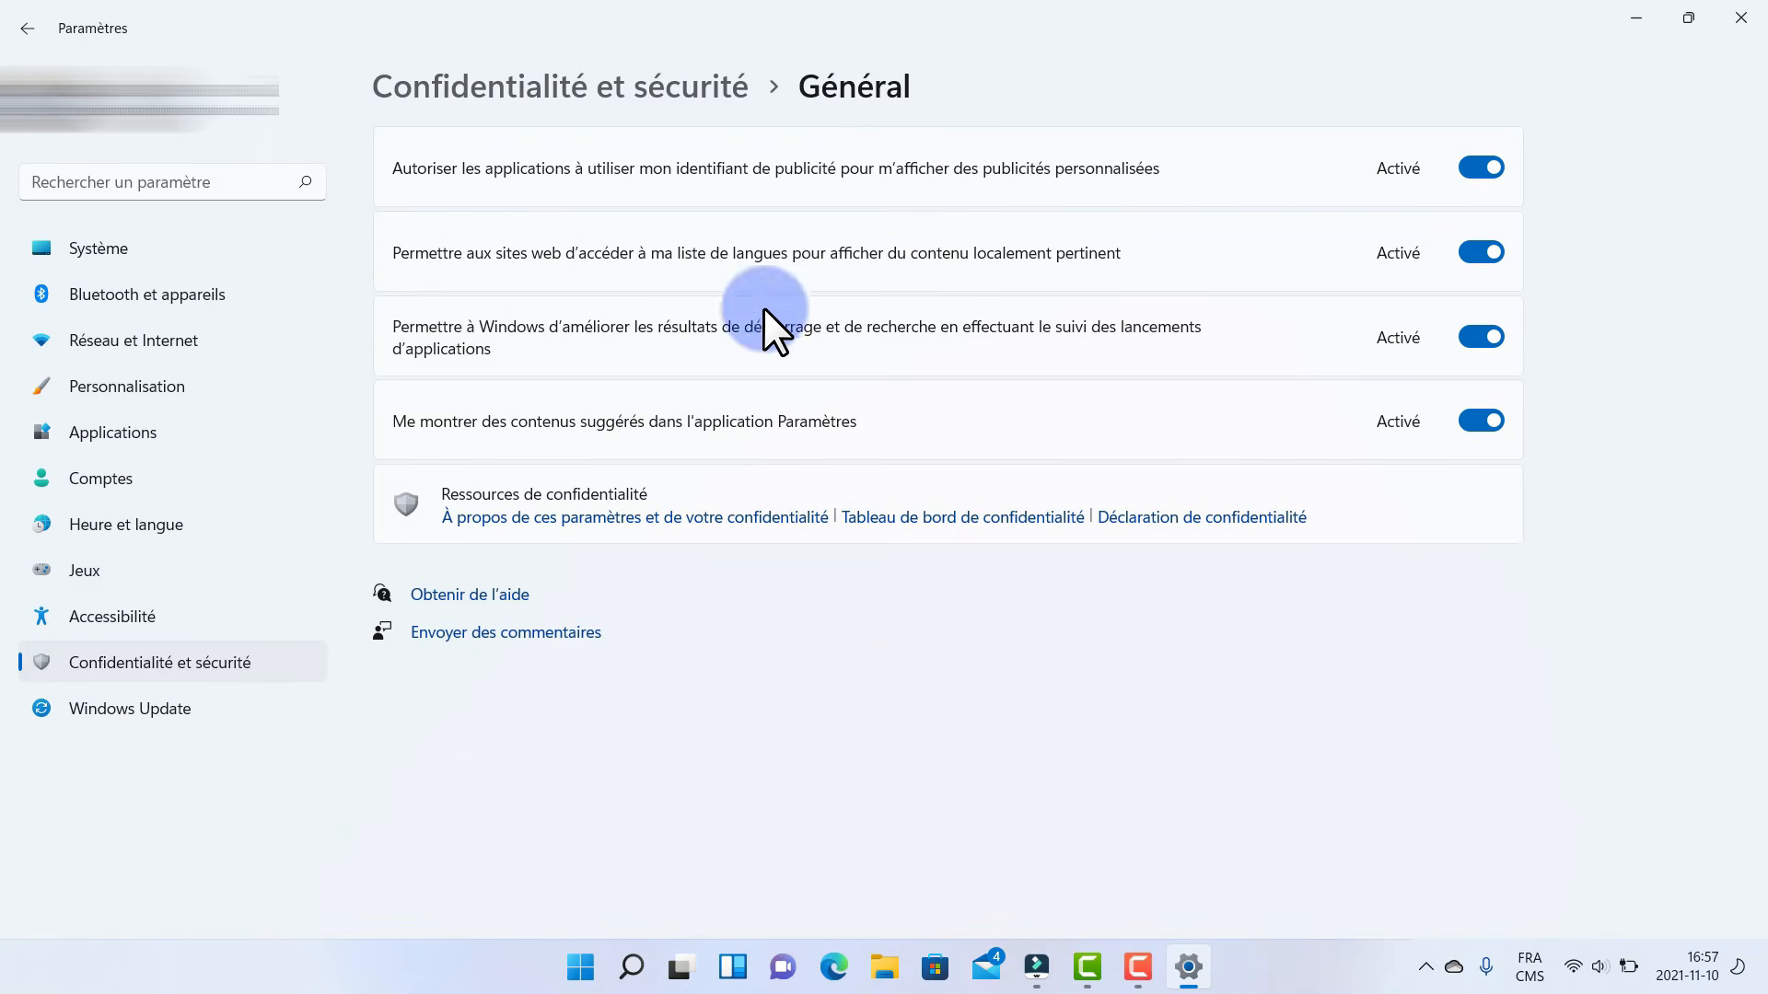
pyautogui.click(146, 655)
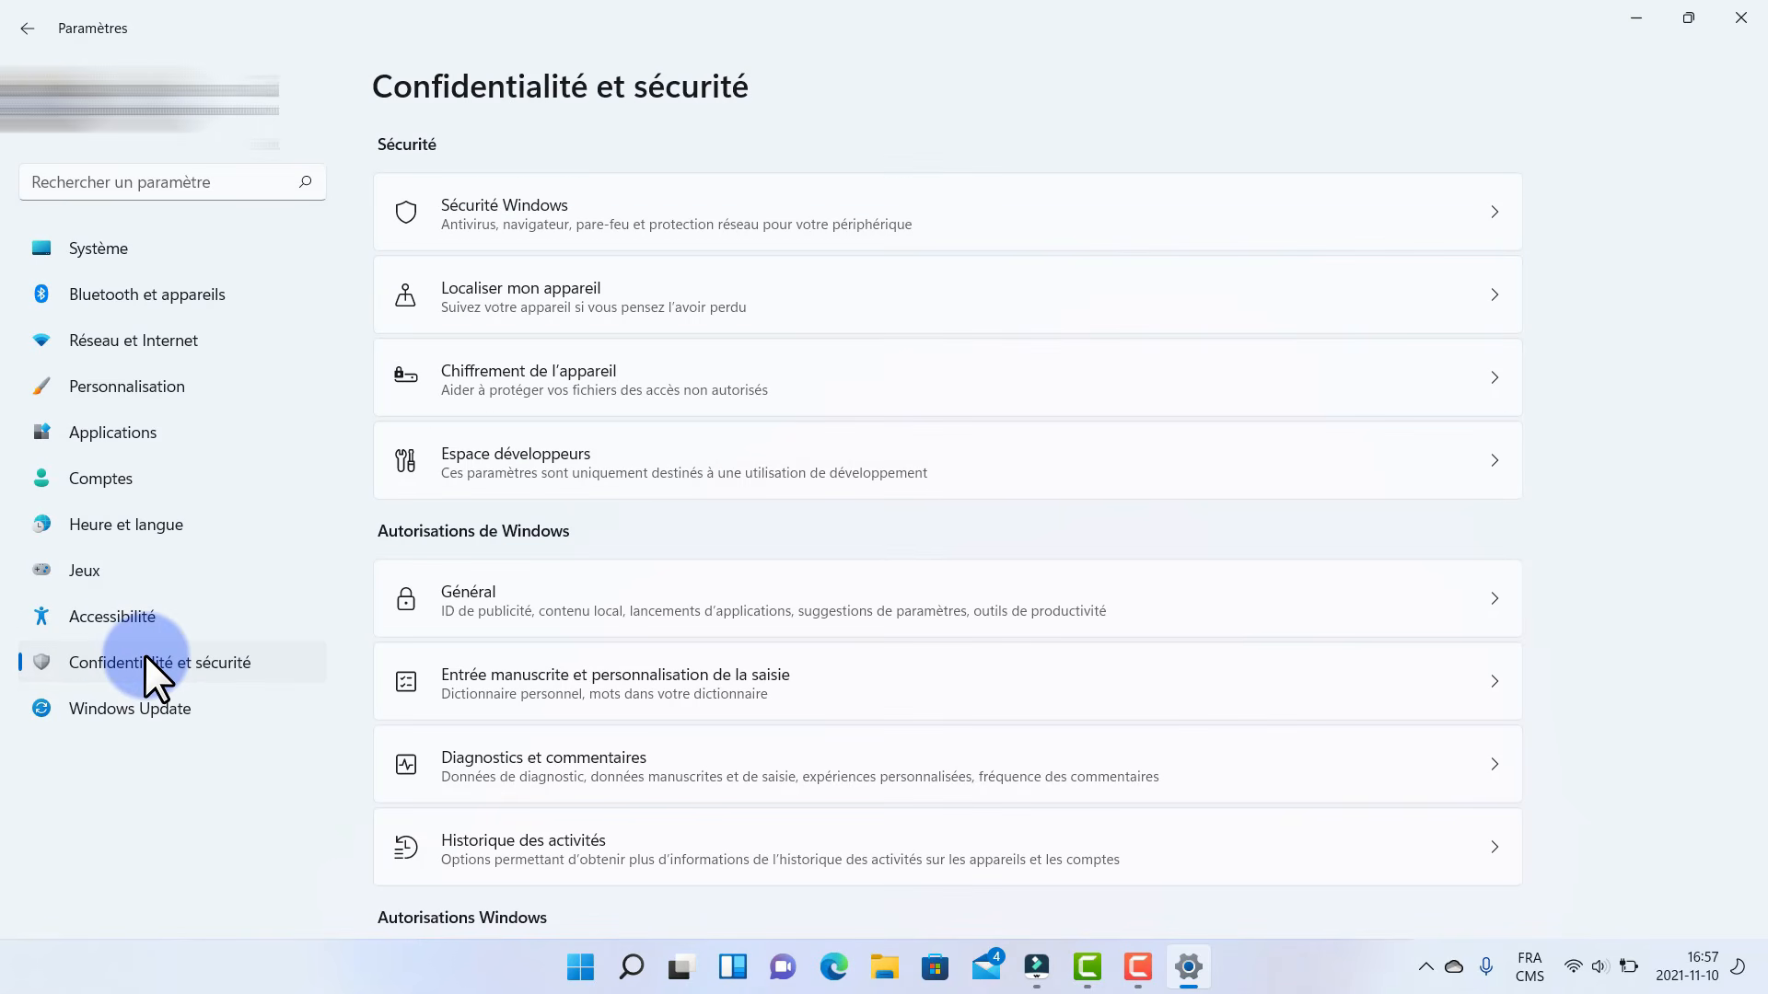
# - Turn off Localiser mon appareil for this device and return to the main Confidentialité et sécurité page
pyautogui.click(881, 301)
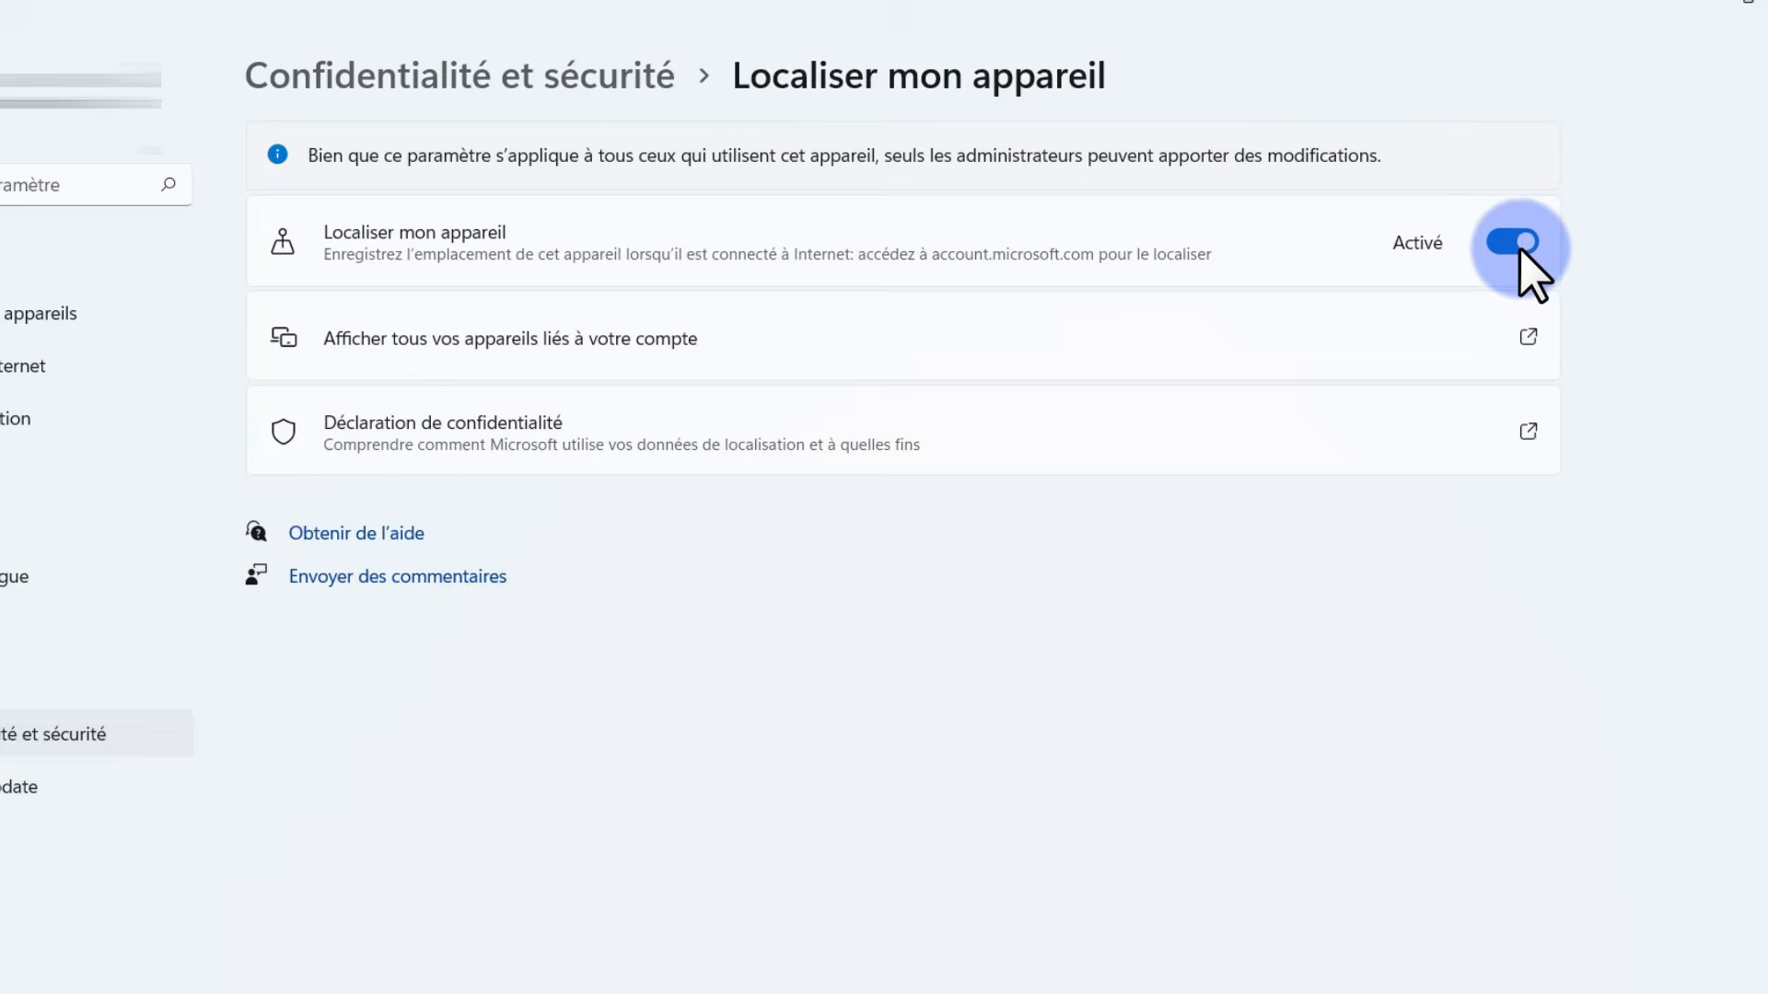
pyautogui.click(1519, 245)
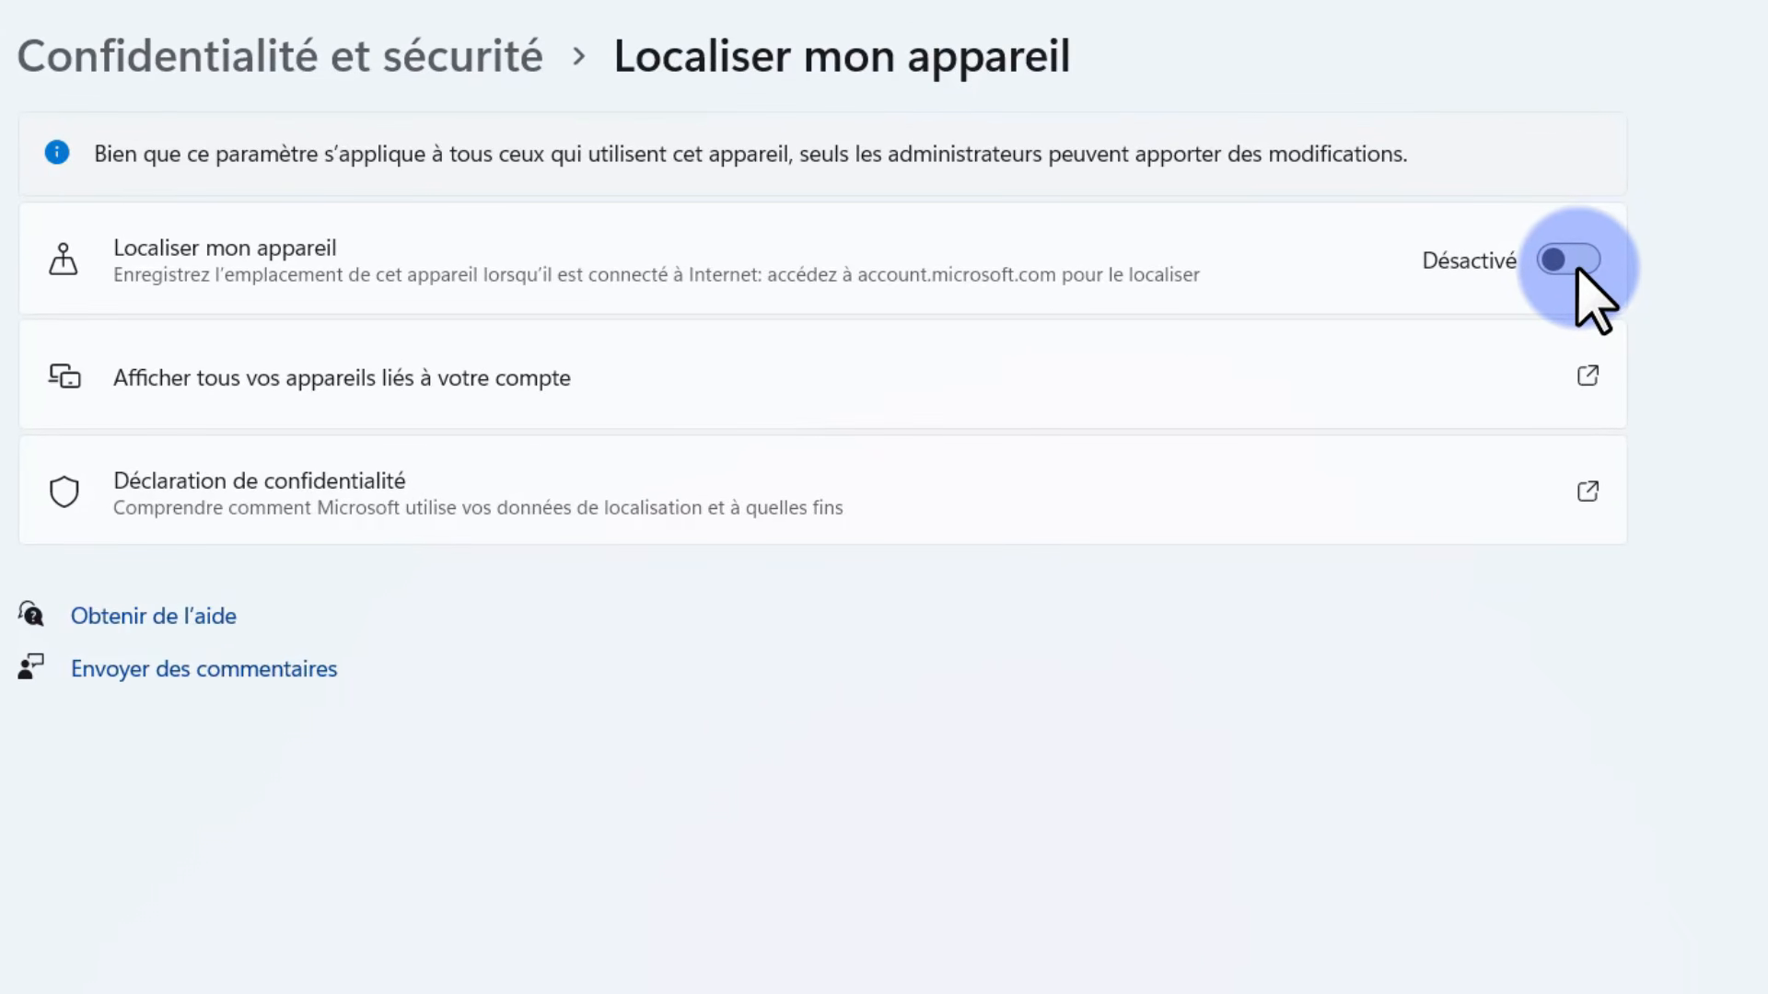
pyautogui.click(1576, 269)
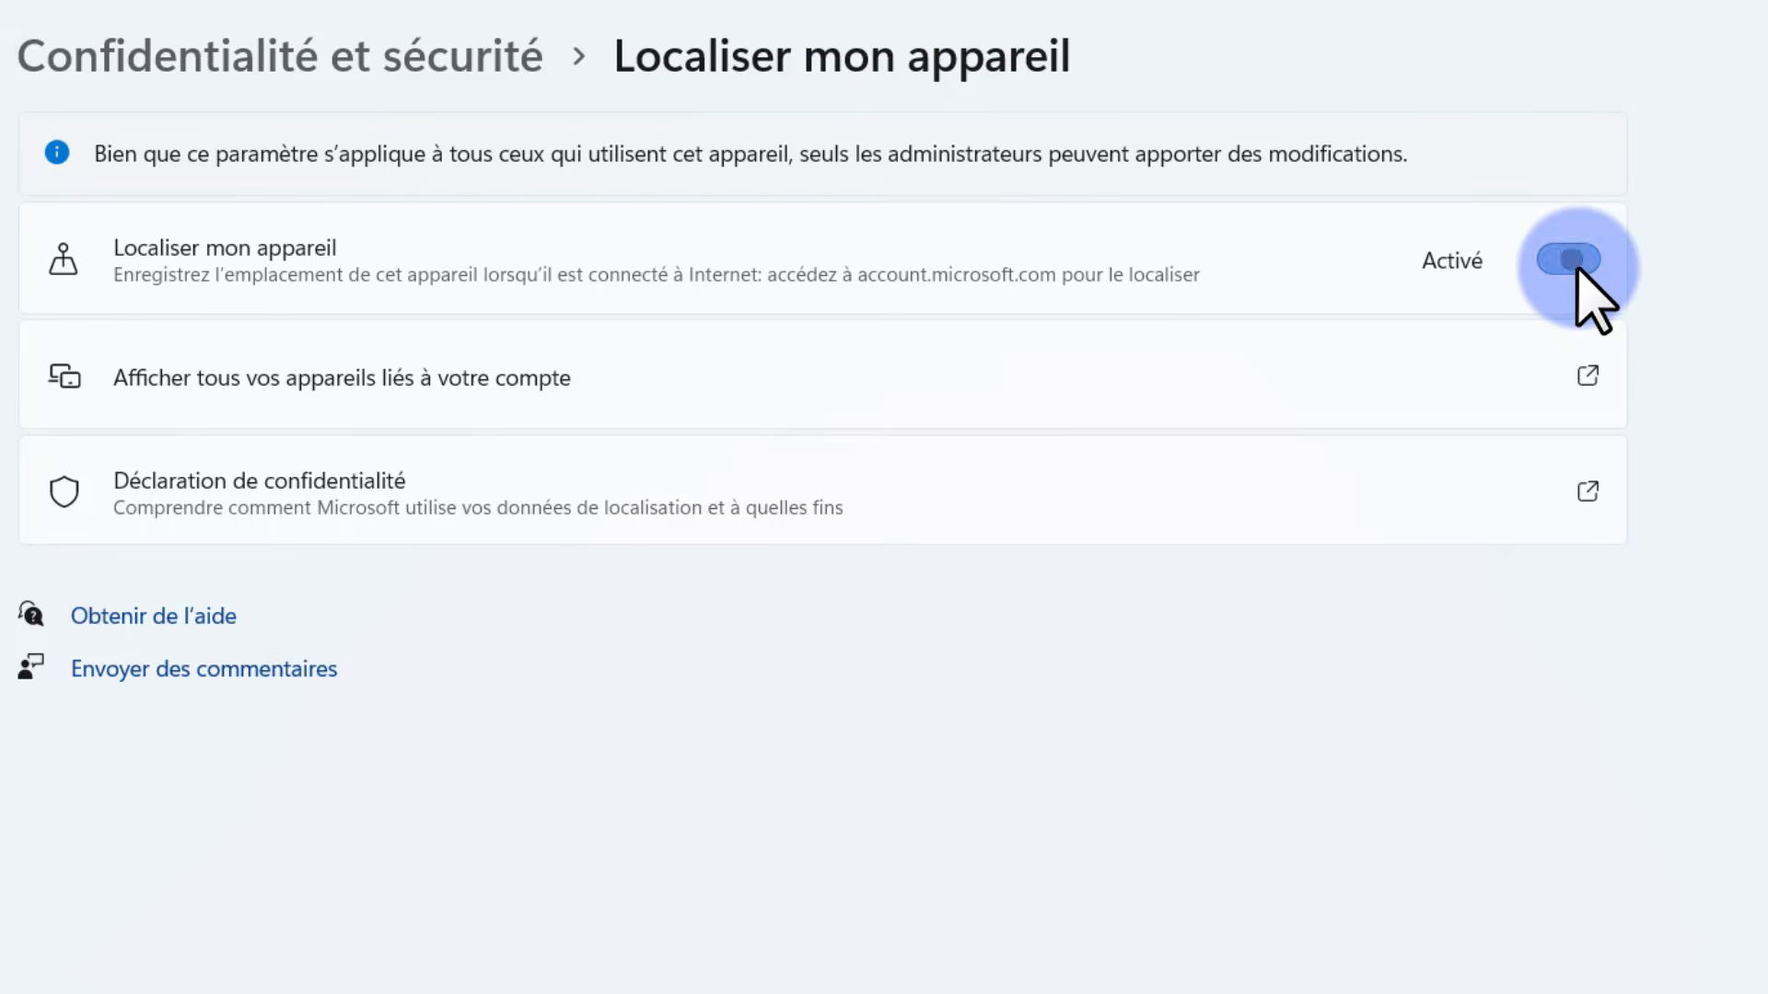
pyautogui.click(1576, 269)
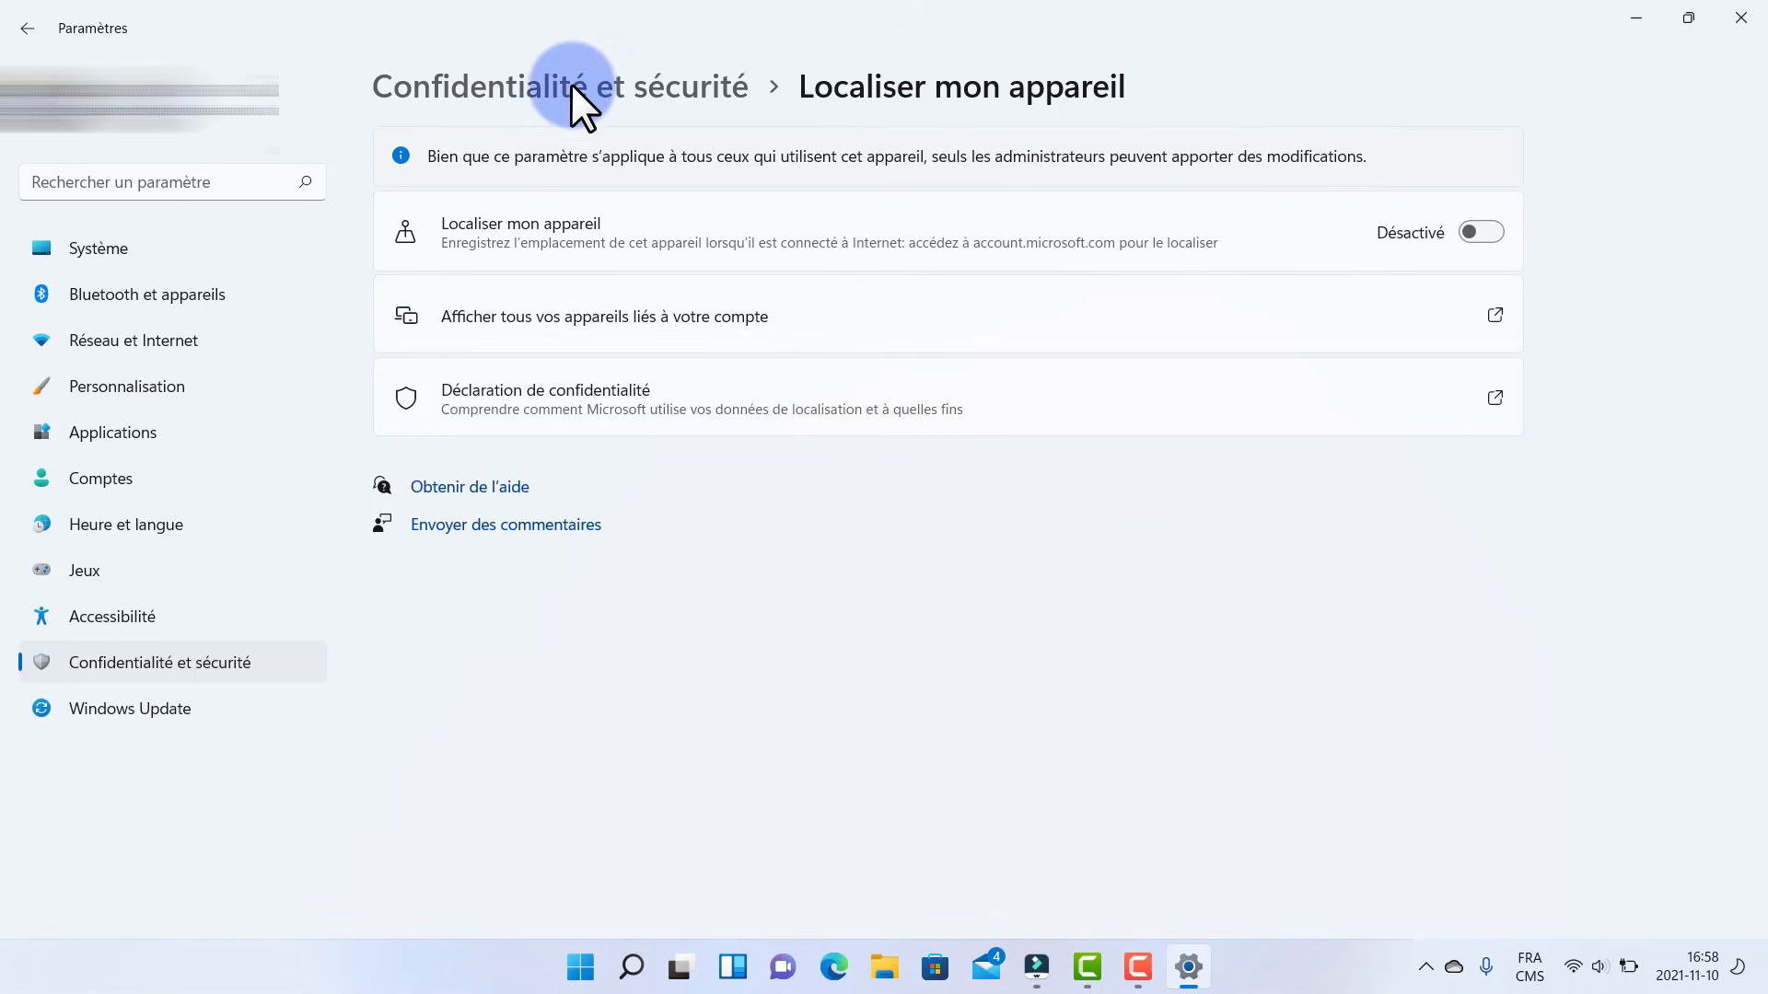
pyautogui.click(512, 92)
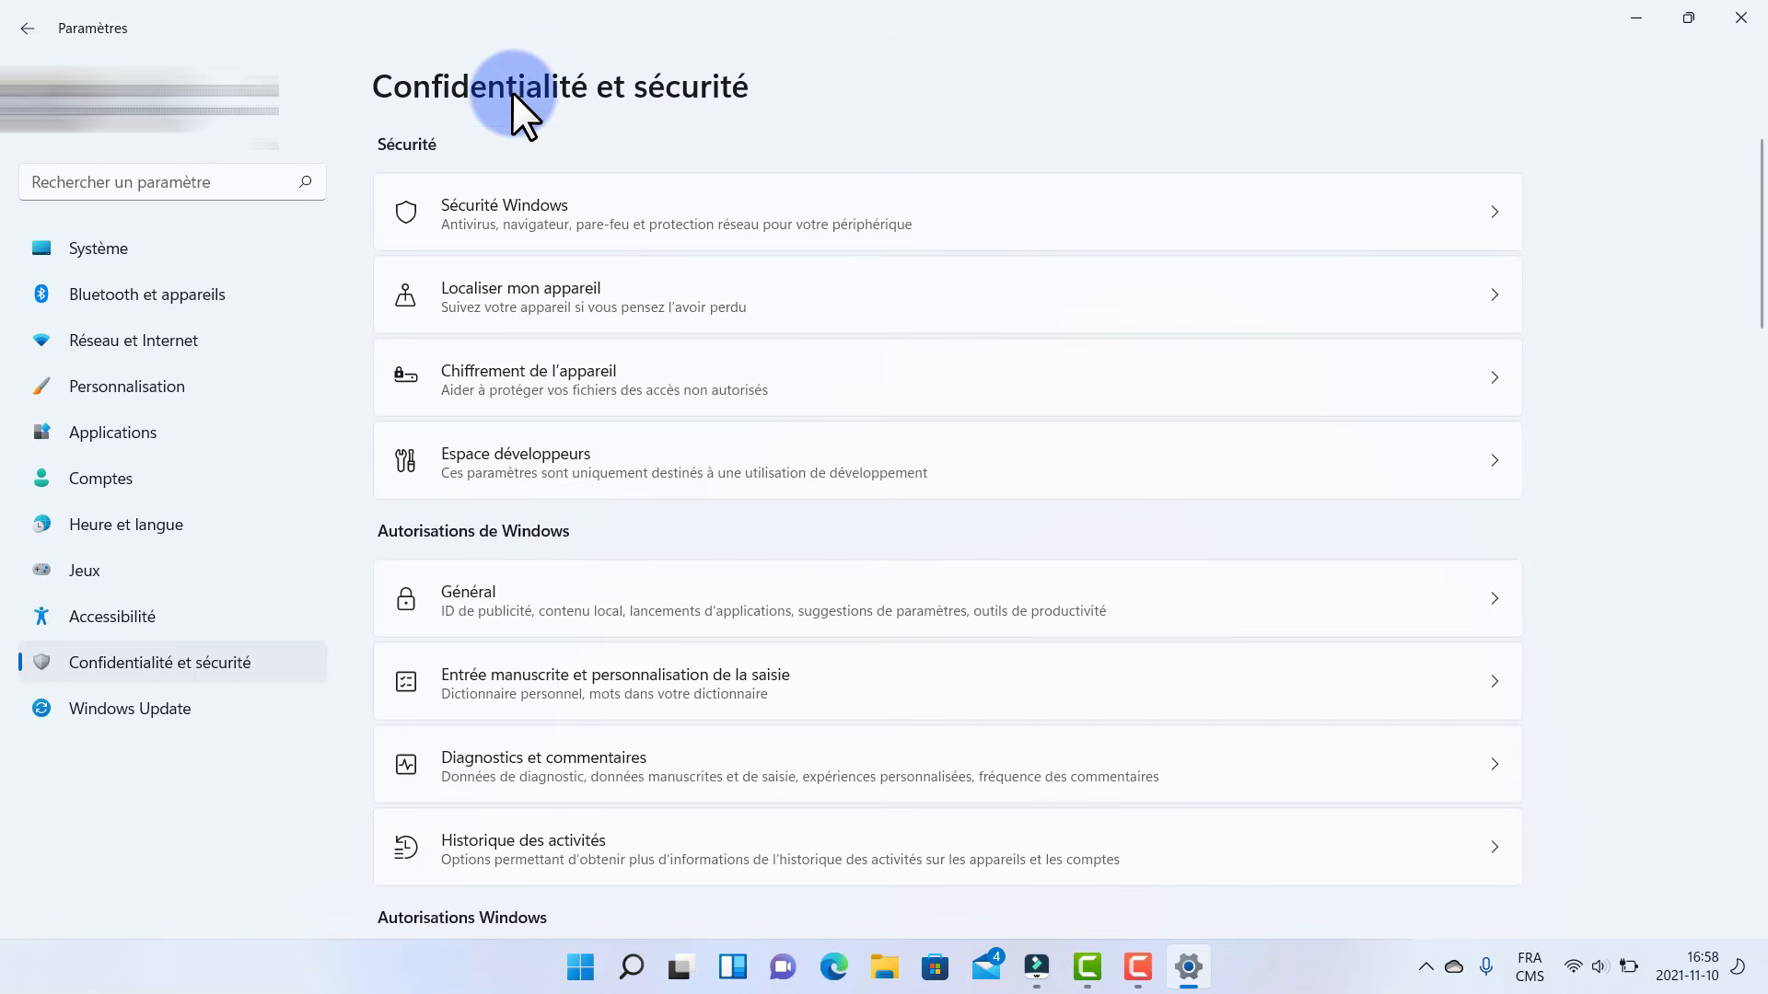
# - In the Général permissions, stop applications from using the advertising ID for personalised ads, and return to the main privacy page
pyautogui.click(532, 606)
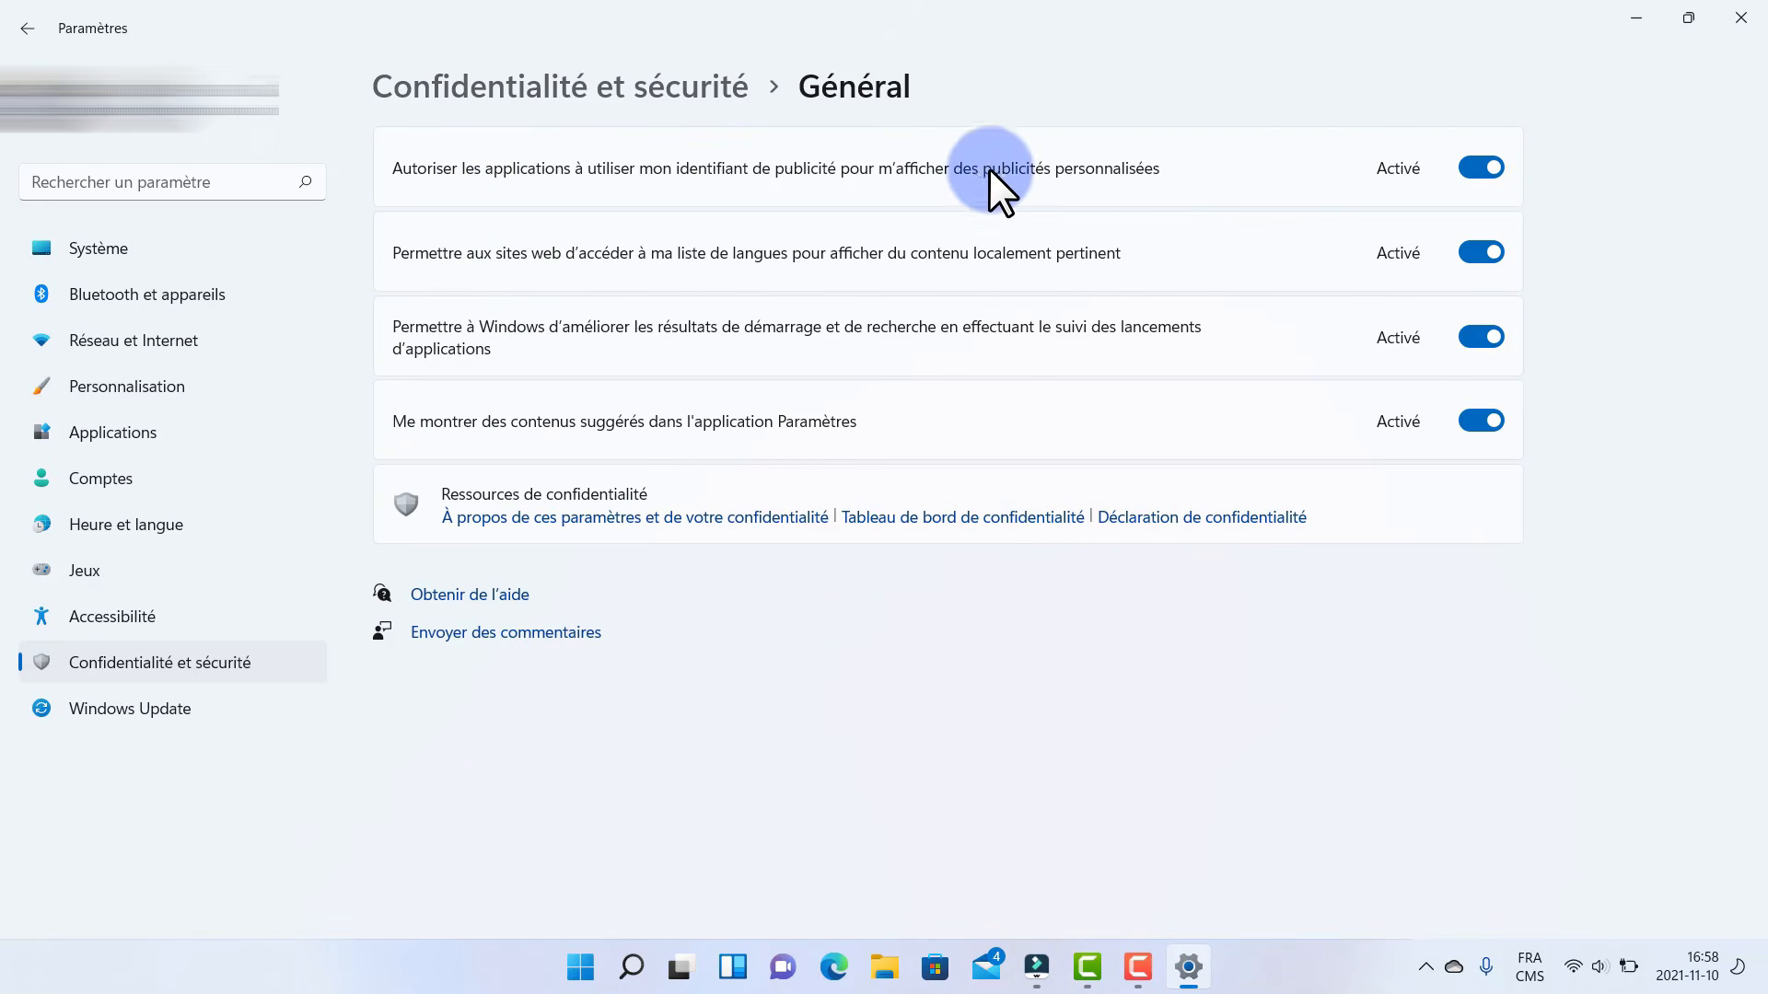
pyautogui.click(1477, 169)
pyautogui.click(417, 92)
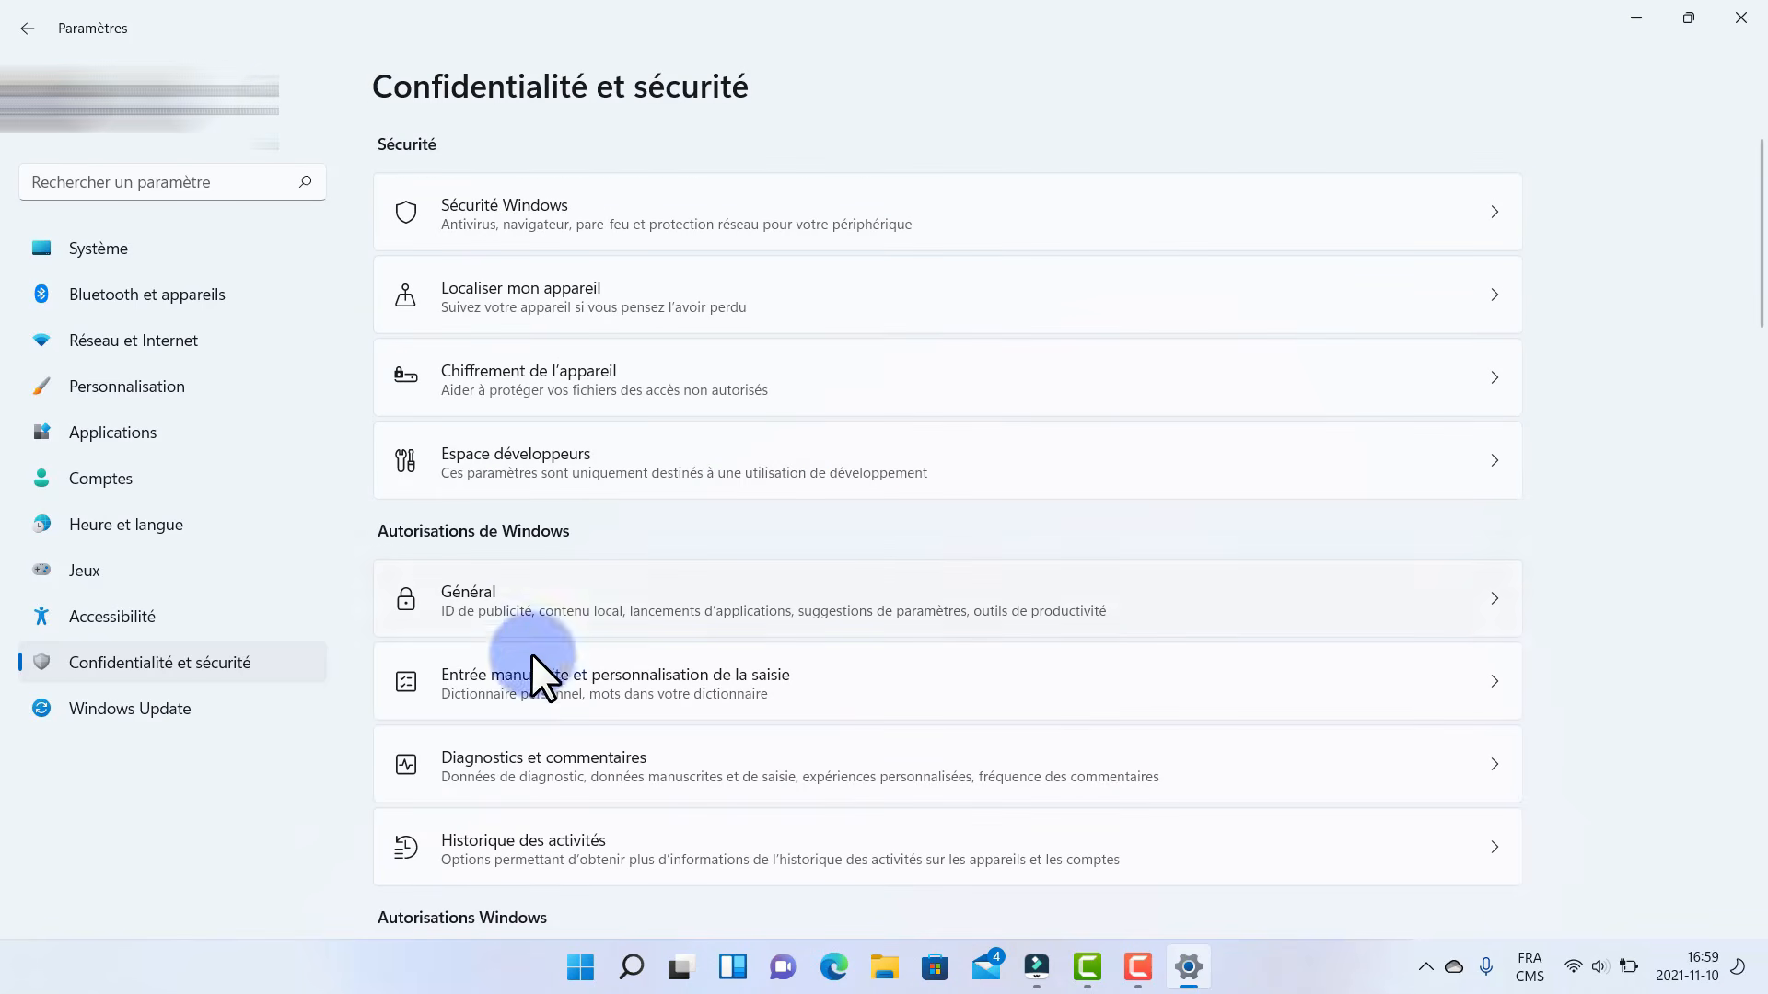
# - Under Diagnostics et commentaires, turn off sending optional diagnostic data and turn off Expériences personnalisées
pyautogui.click(501, 763)
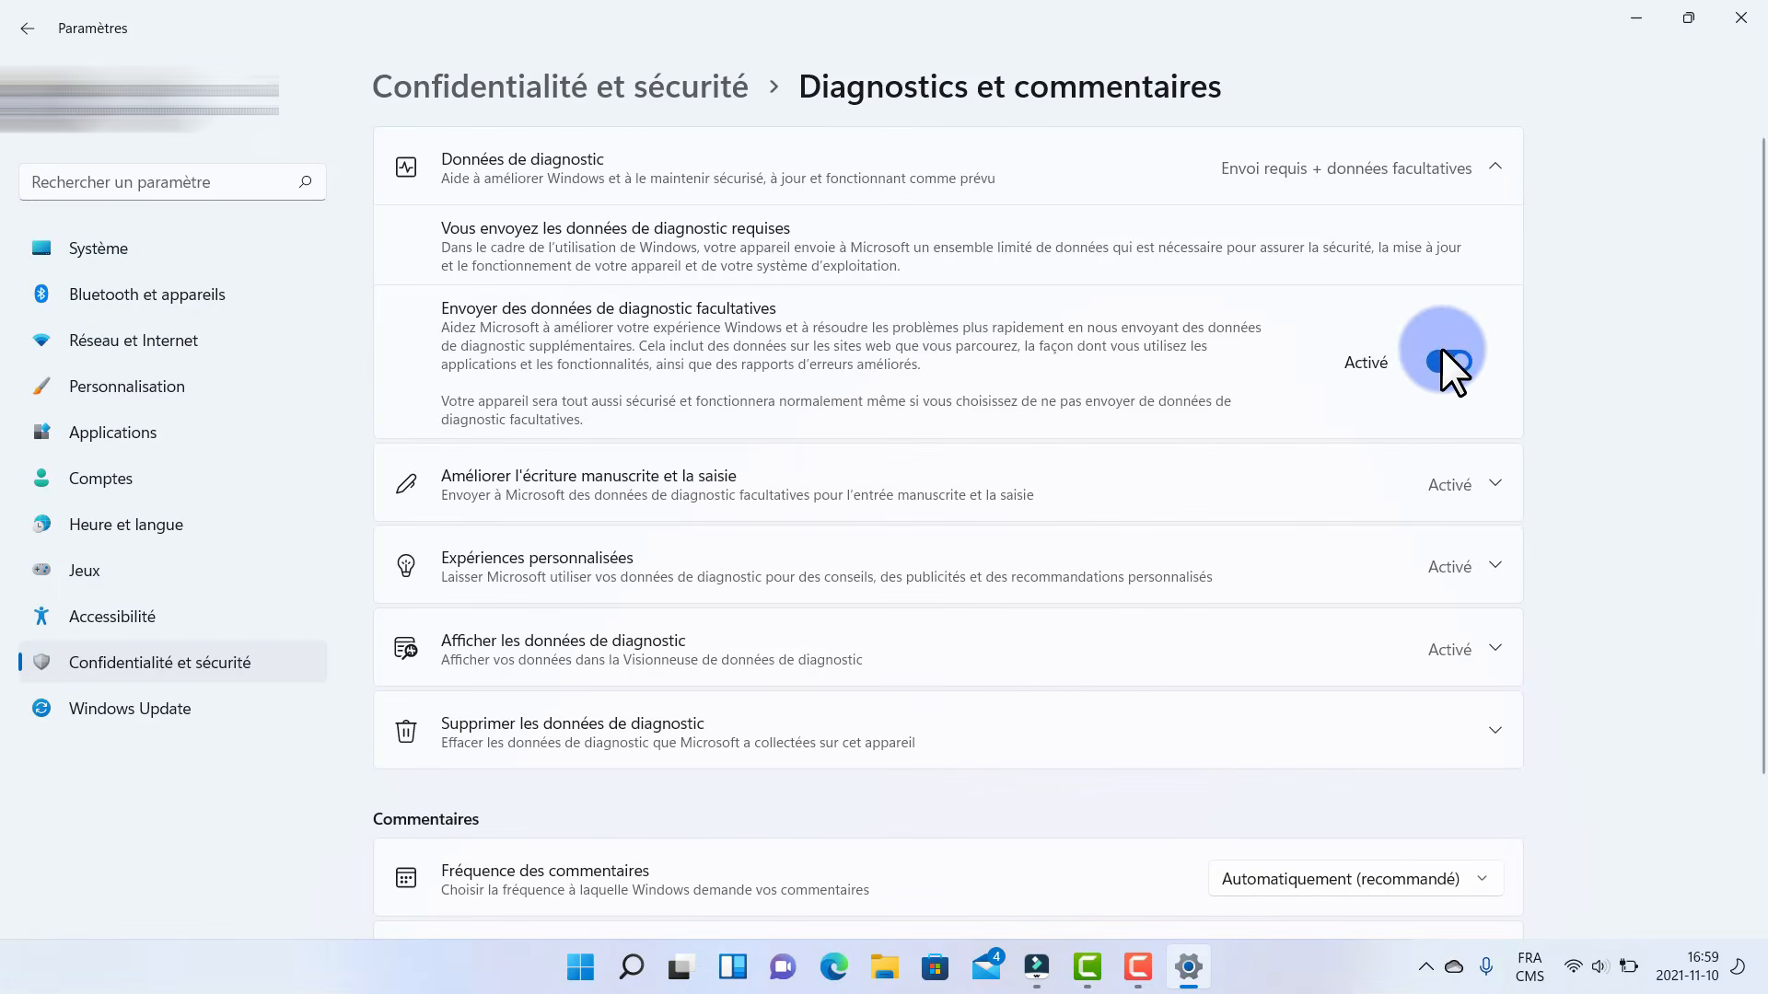
pyautogui.click(1473, 407)
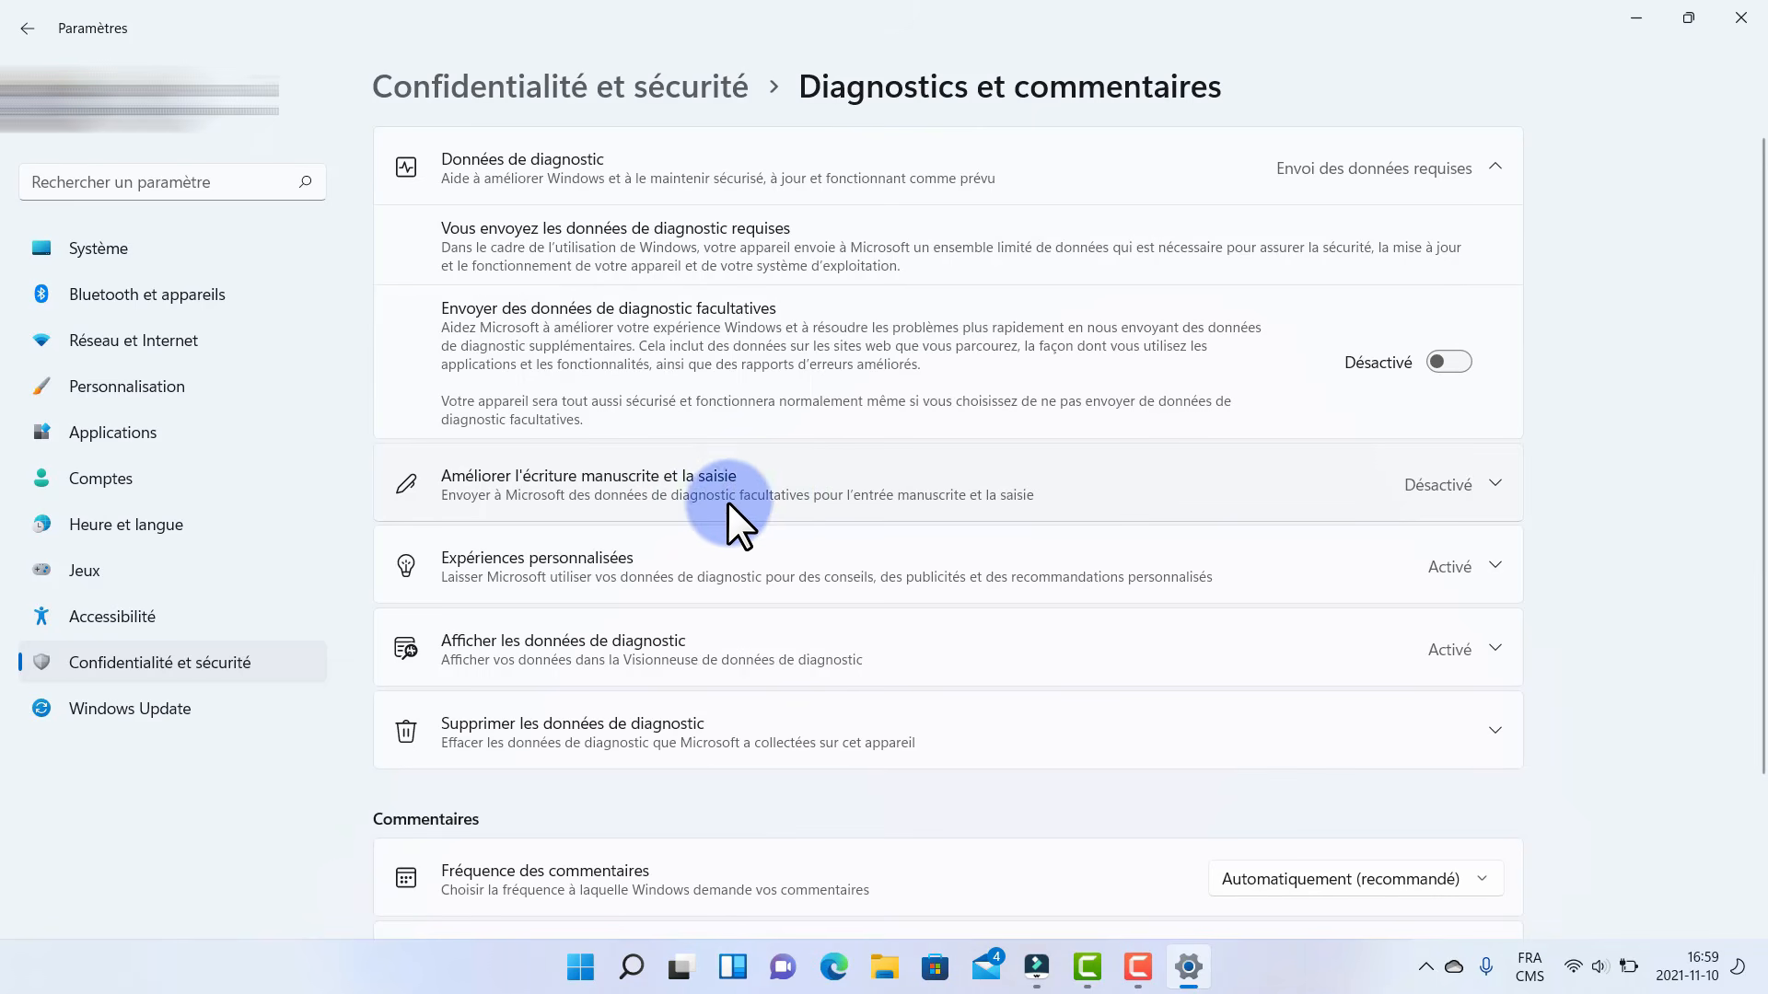
pyautogui.click(1444, 484)
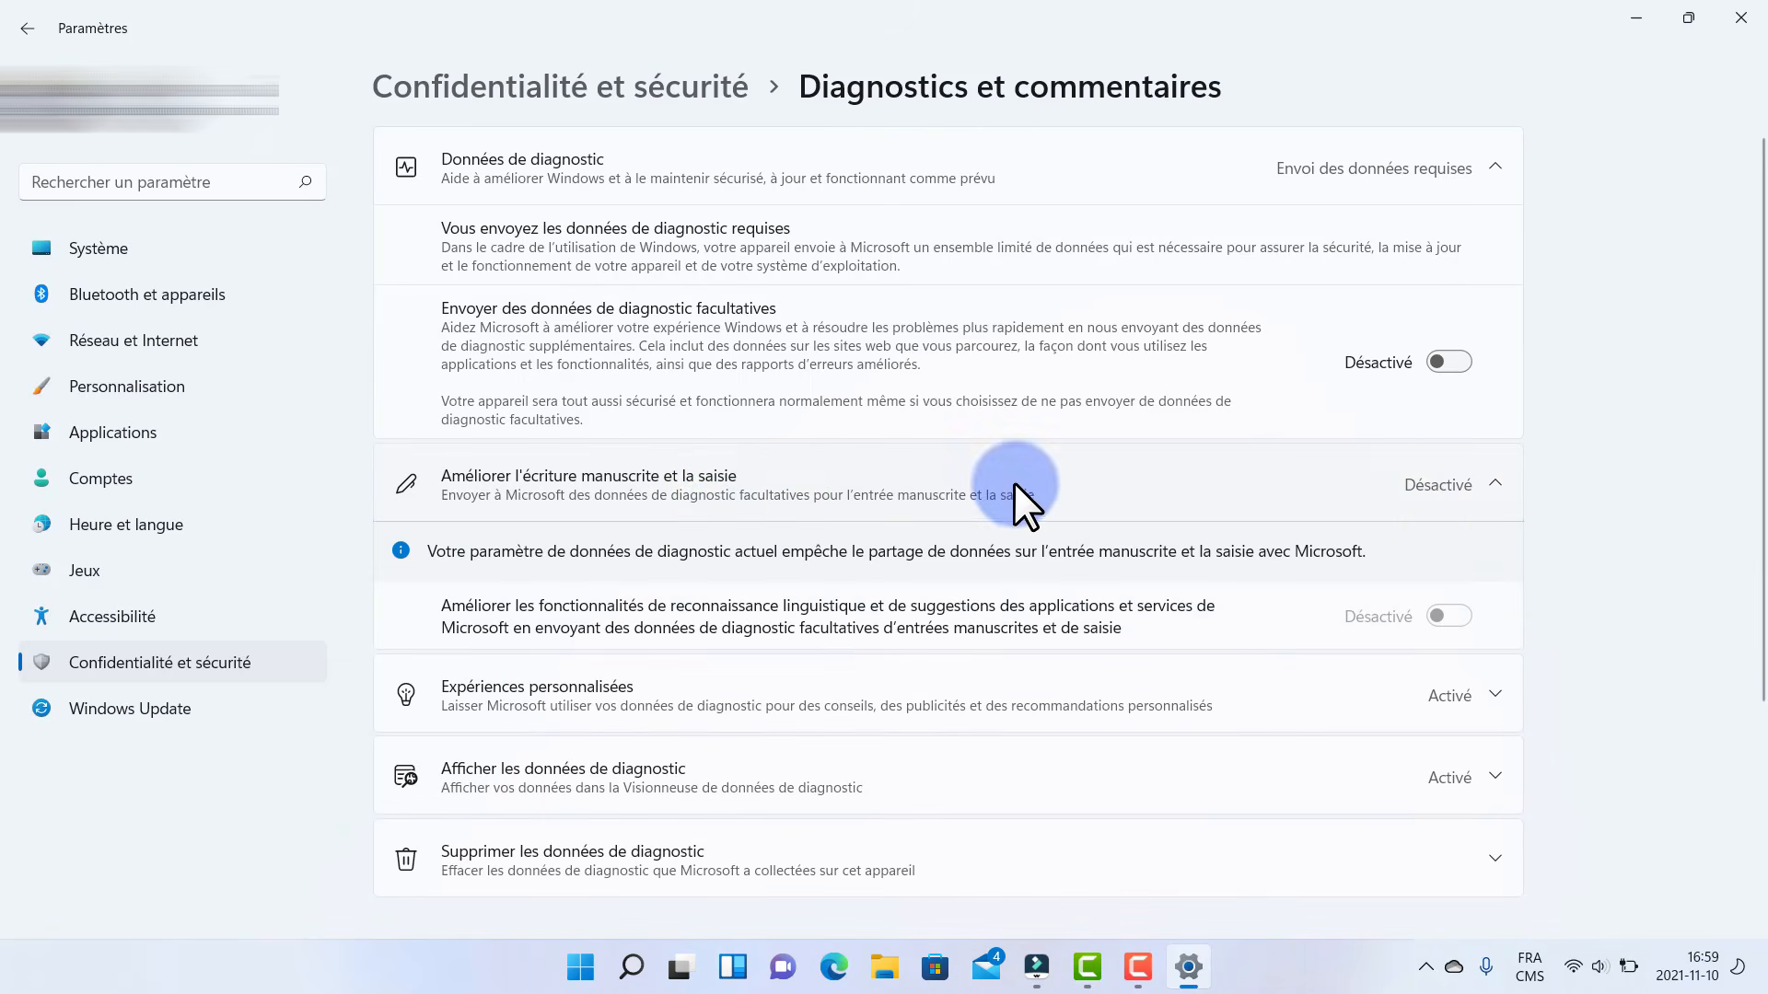
pyautogui.click(1013, 483)
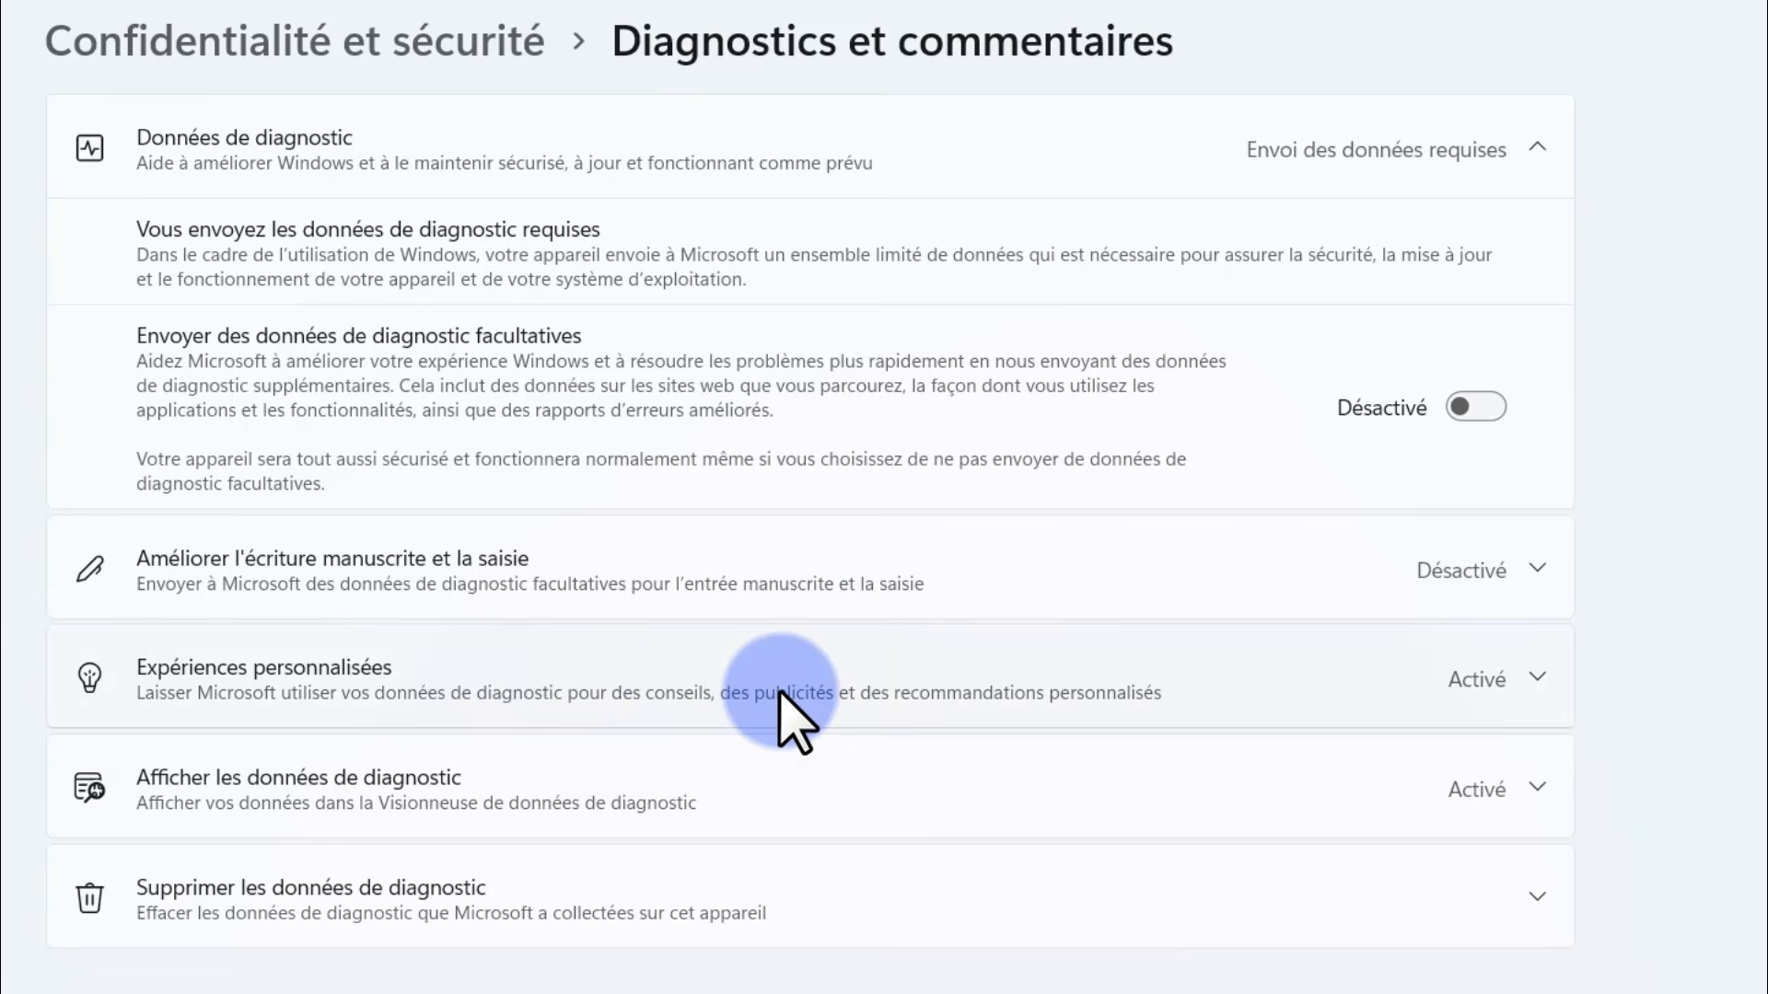
pyautogui.click(778, 695)
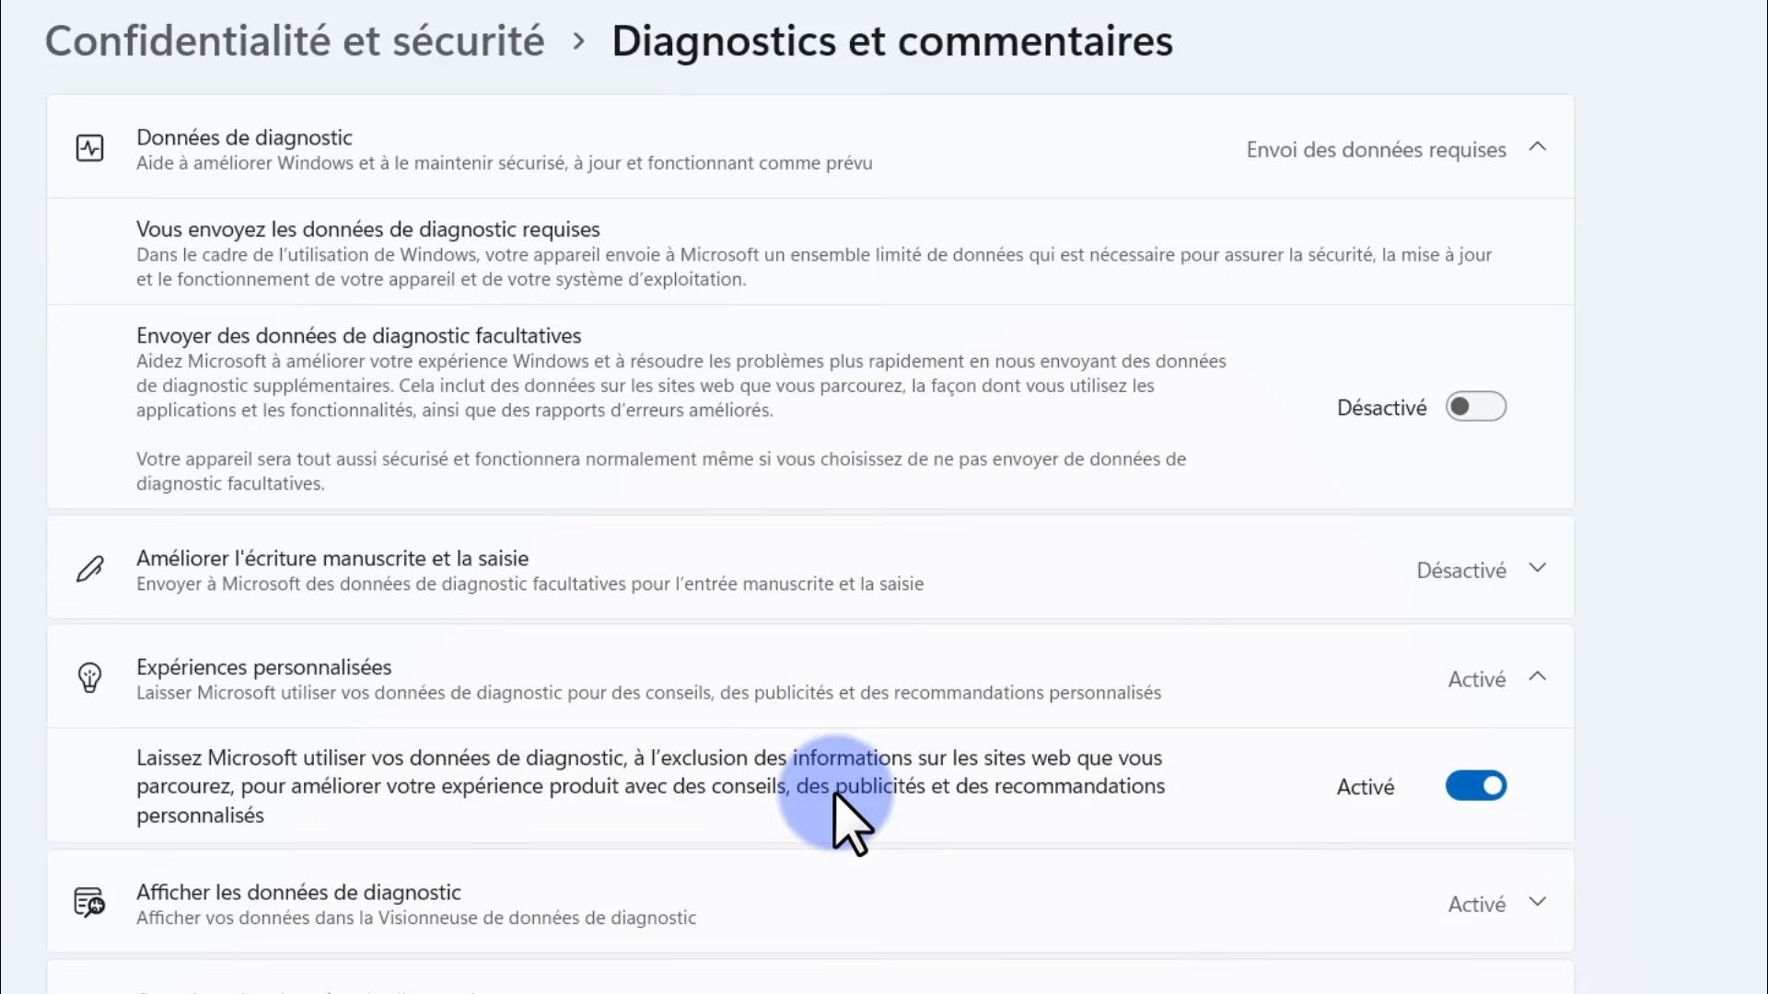
pyautogui.click(1473, 787)
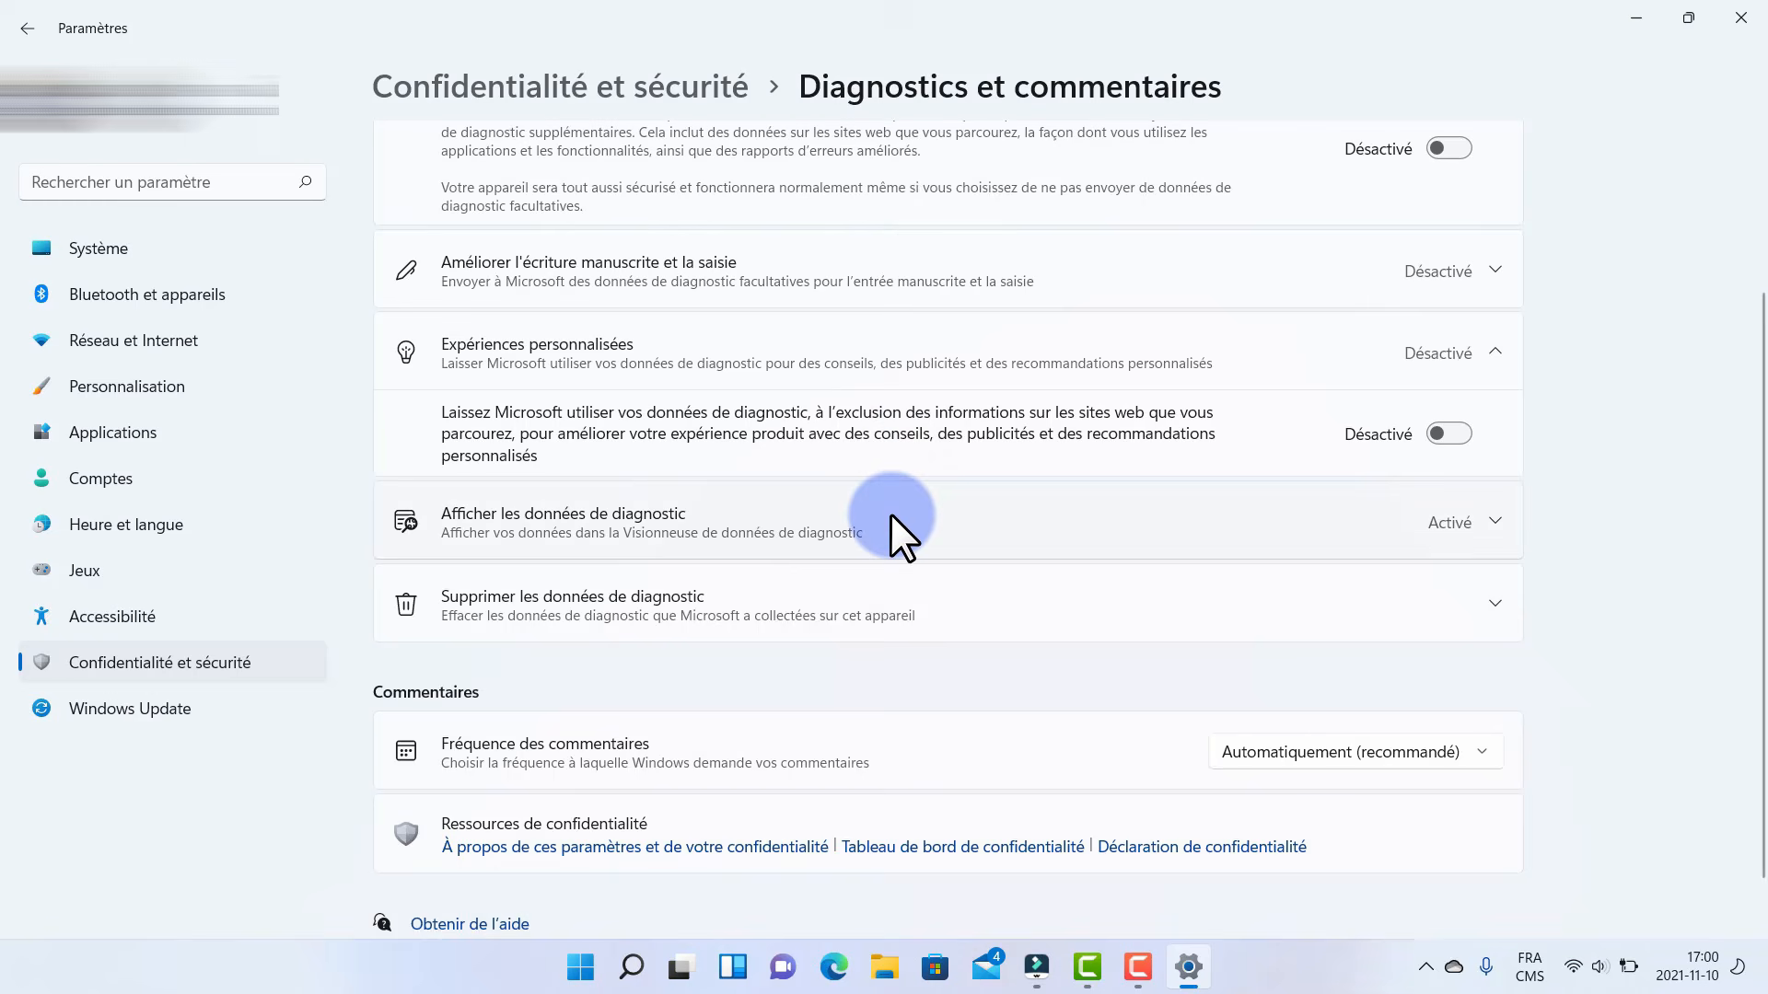
# - Disable the Visionneuse de données de diagnostic and delete the diagnostic data Microsoft has collected on this device
pyautogui.click(892, 514)
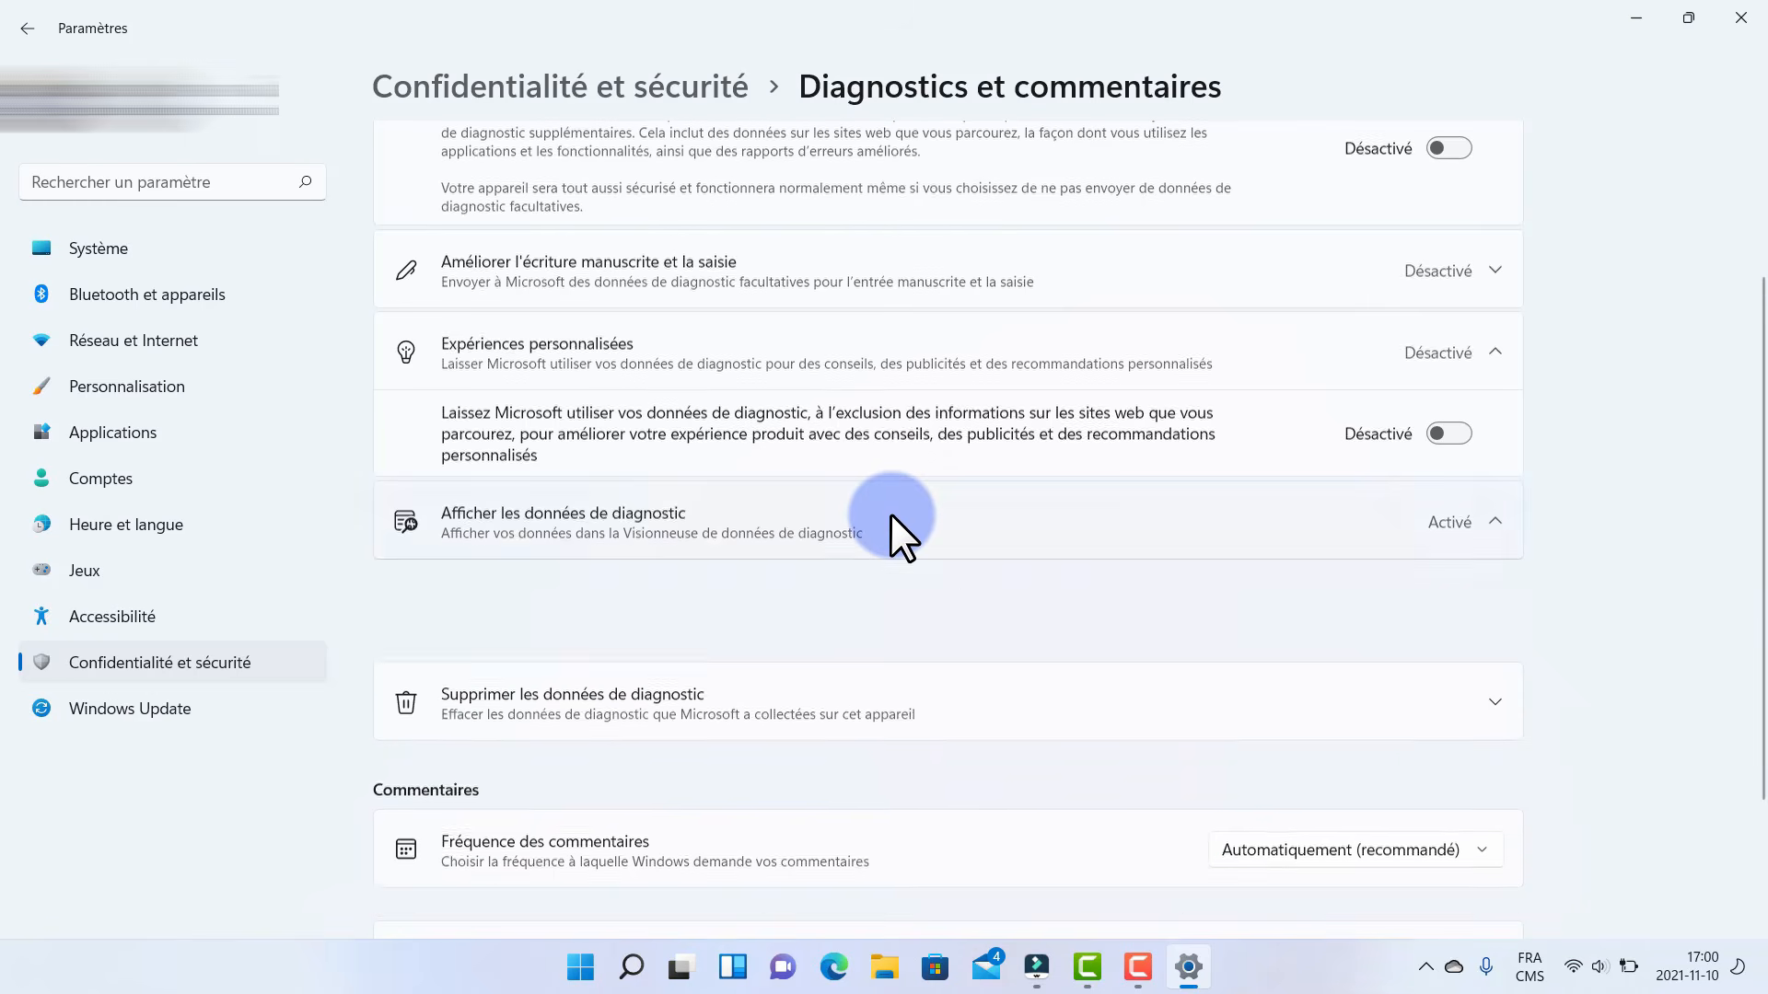
pyautogui.click(1450, 594)
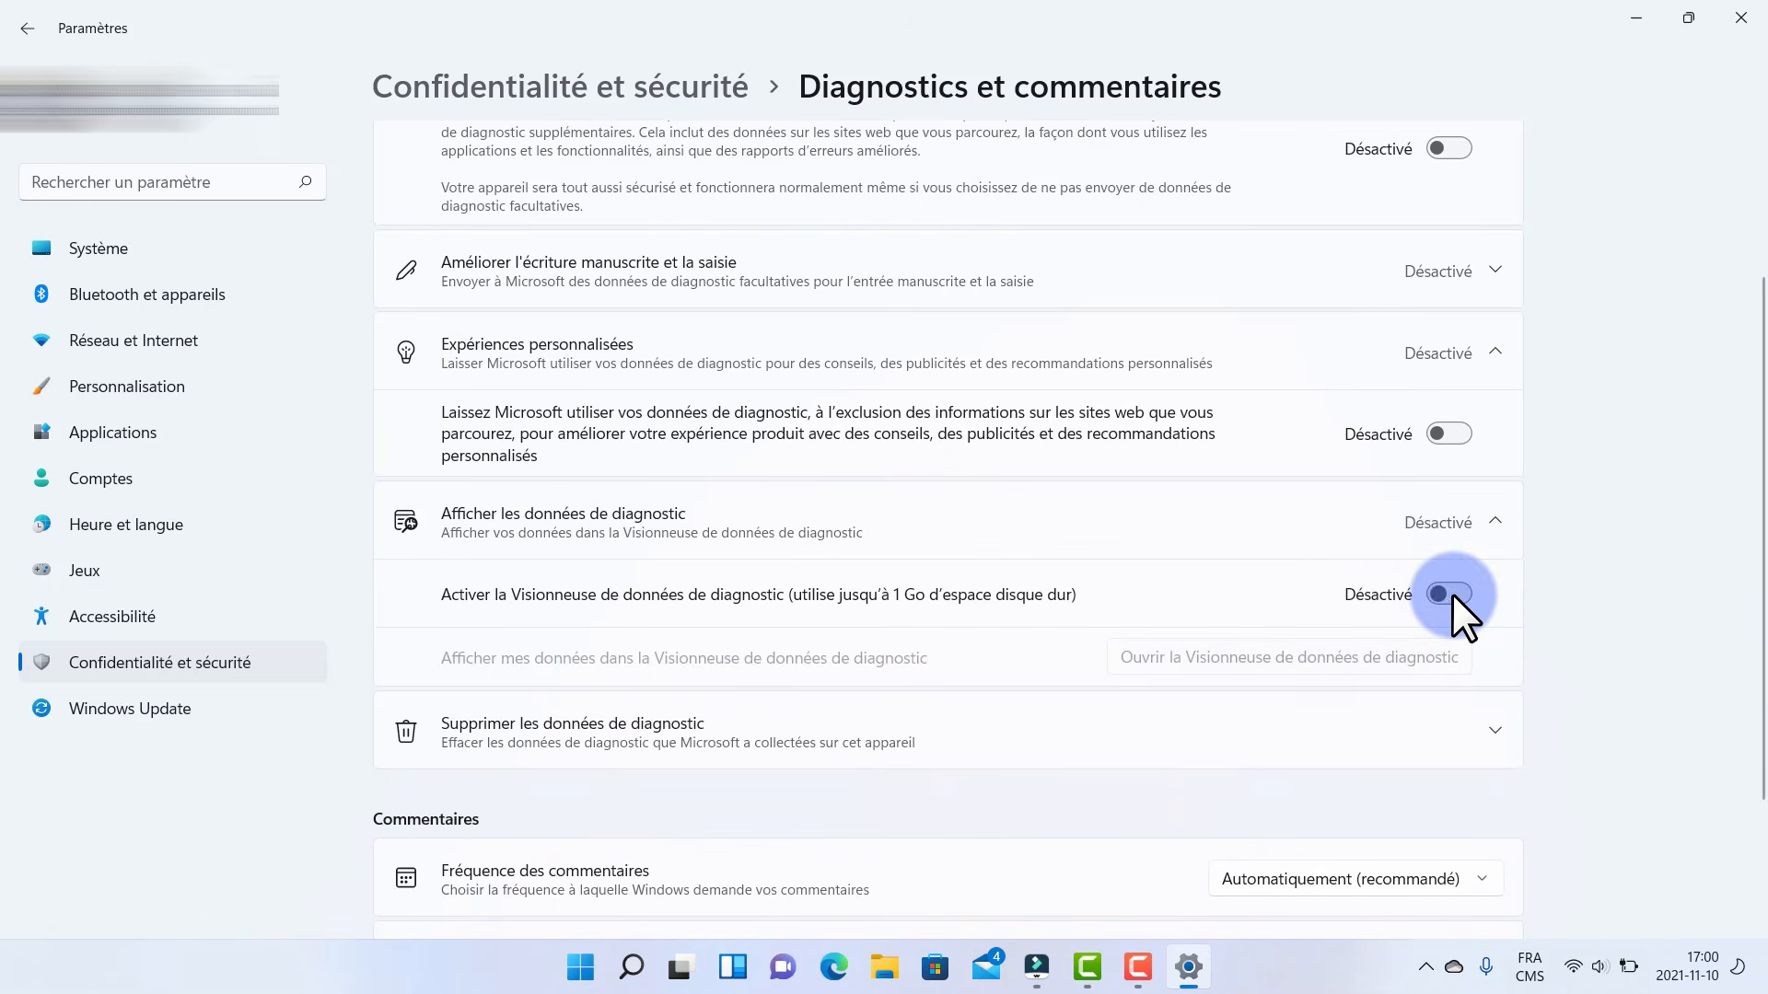
pyautogui.click(672, 731)
pyautogui.click(1421, 813)
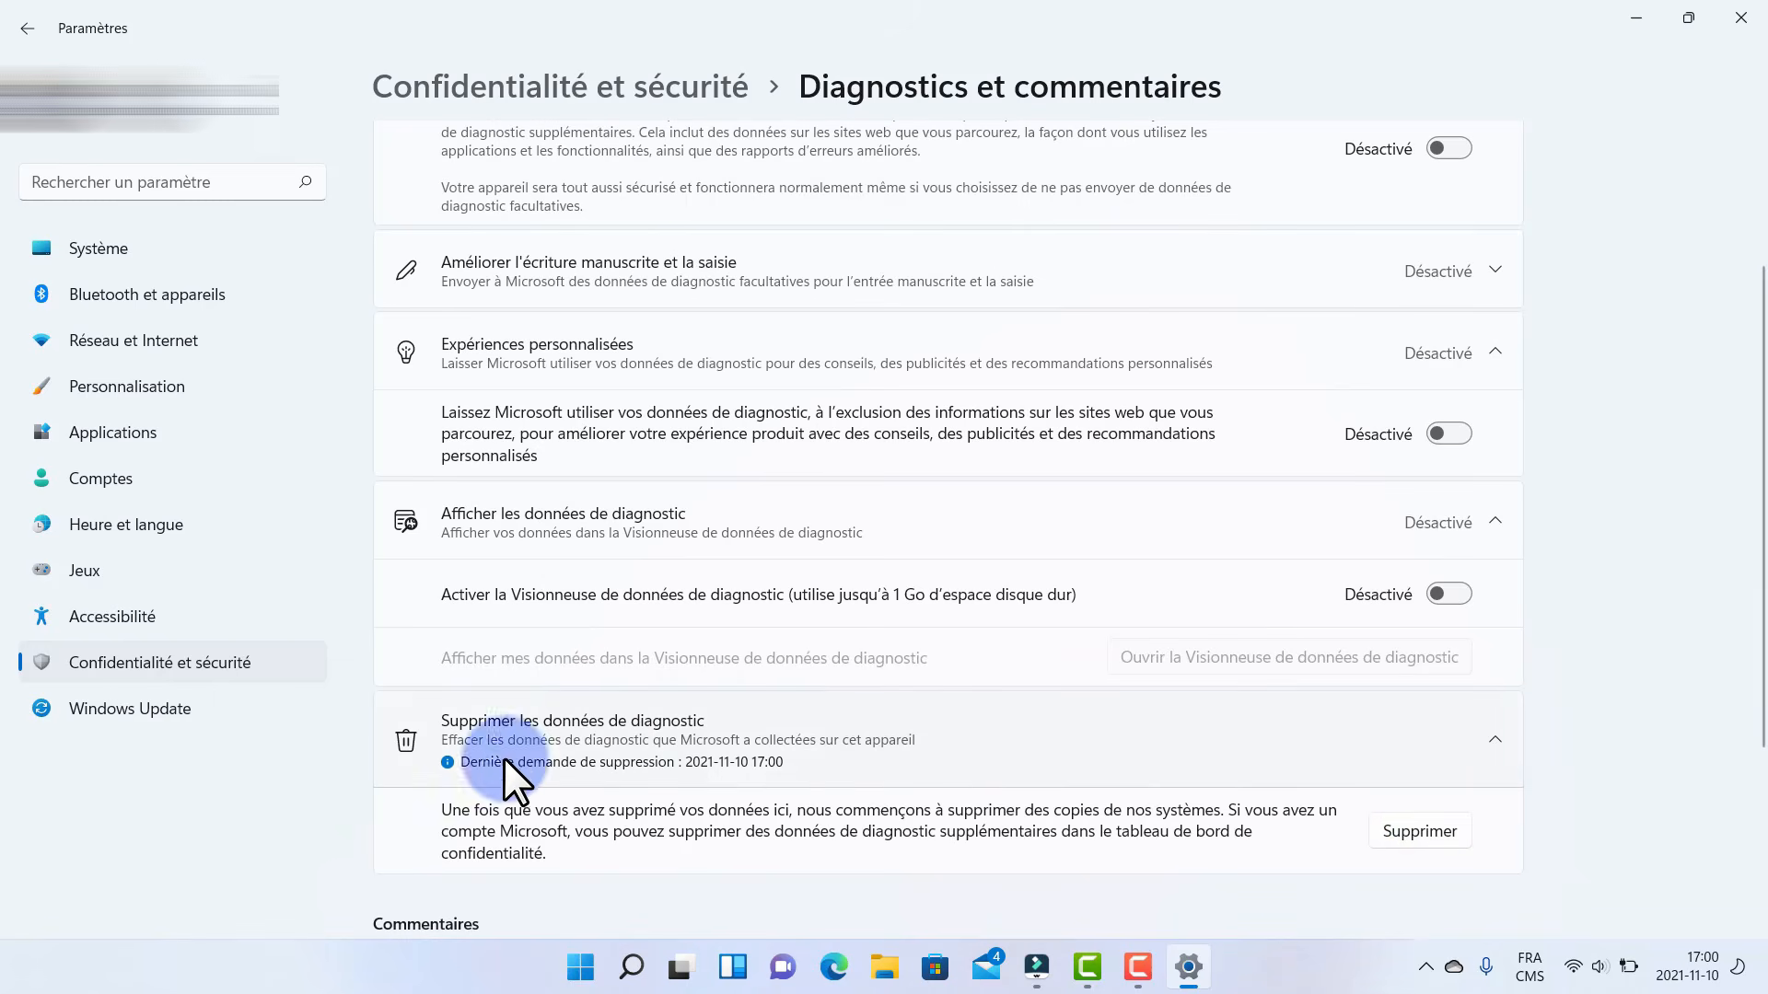
# - Set Fréquence des commentaires to Jamais and return to the main Confidentialité et sécurité page
pyautogui.scroll(-3, 759, 775)
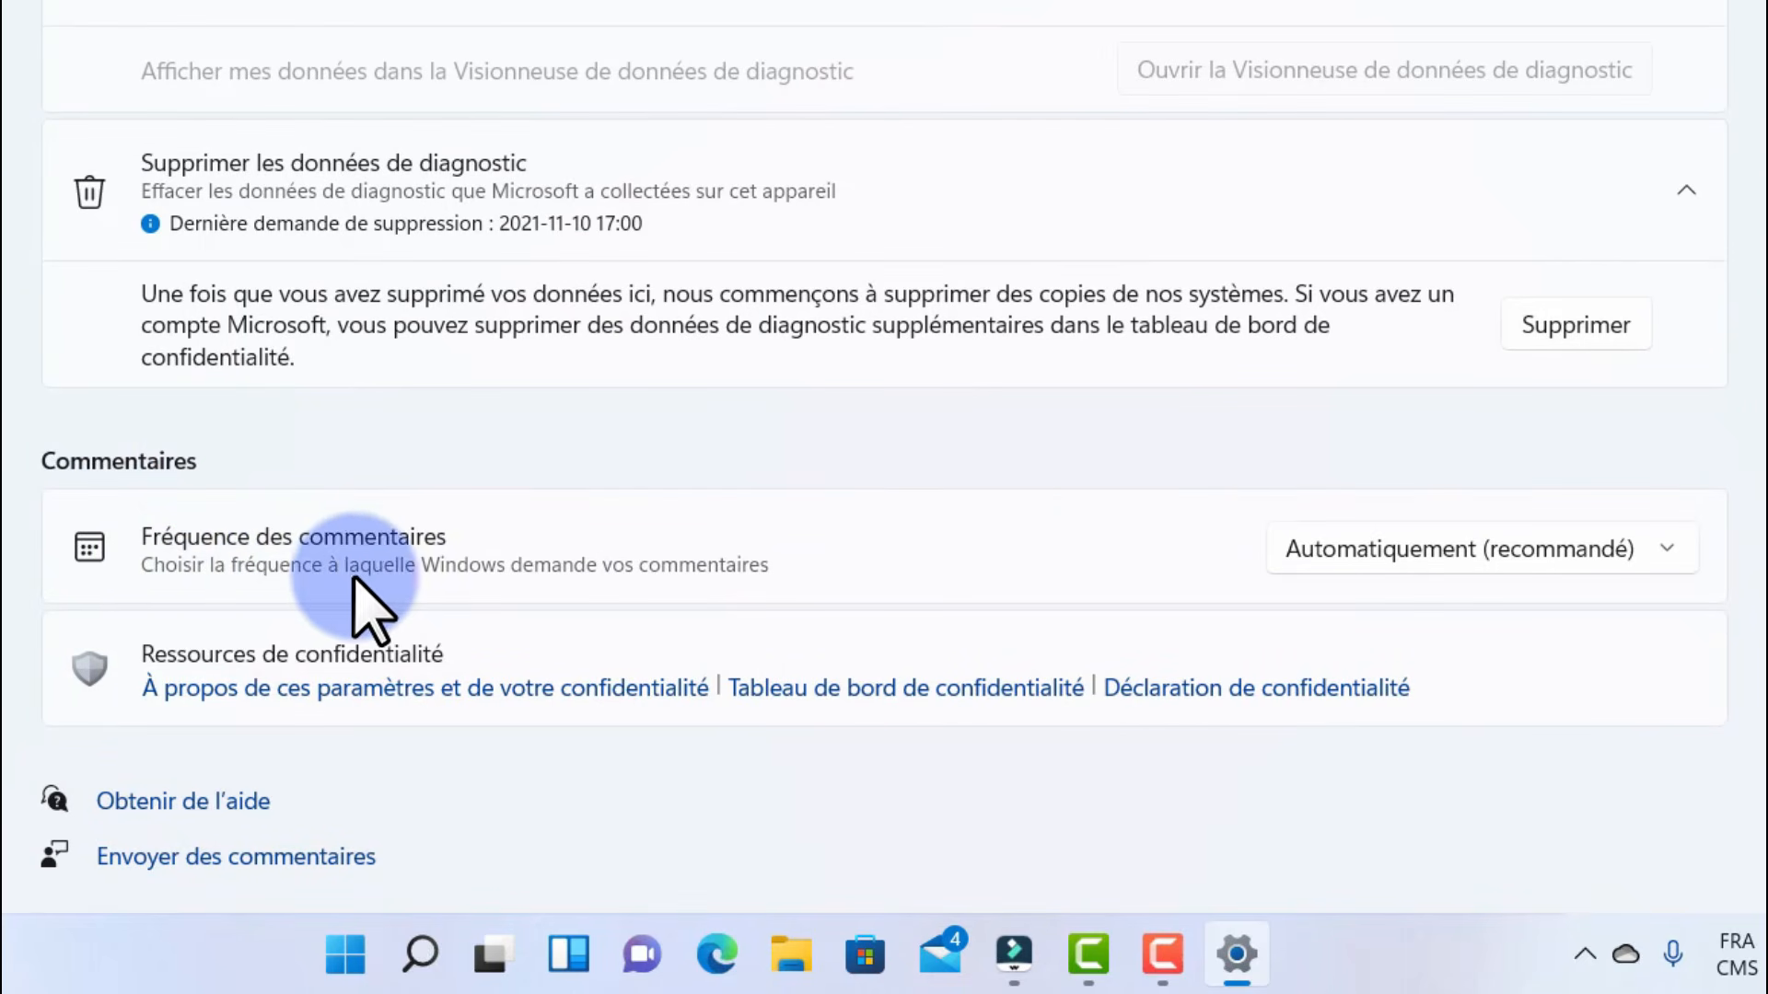
pyautogui.click(1392, 566)
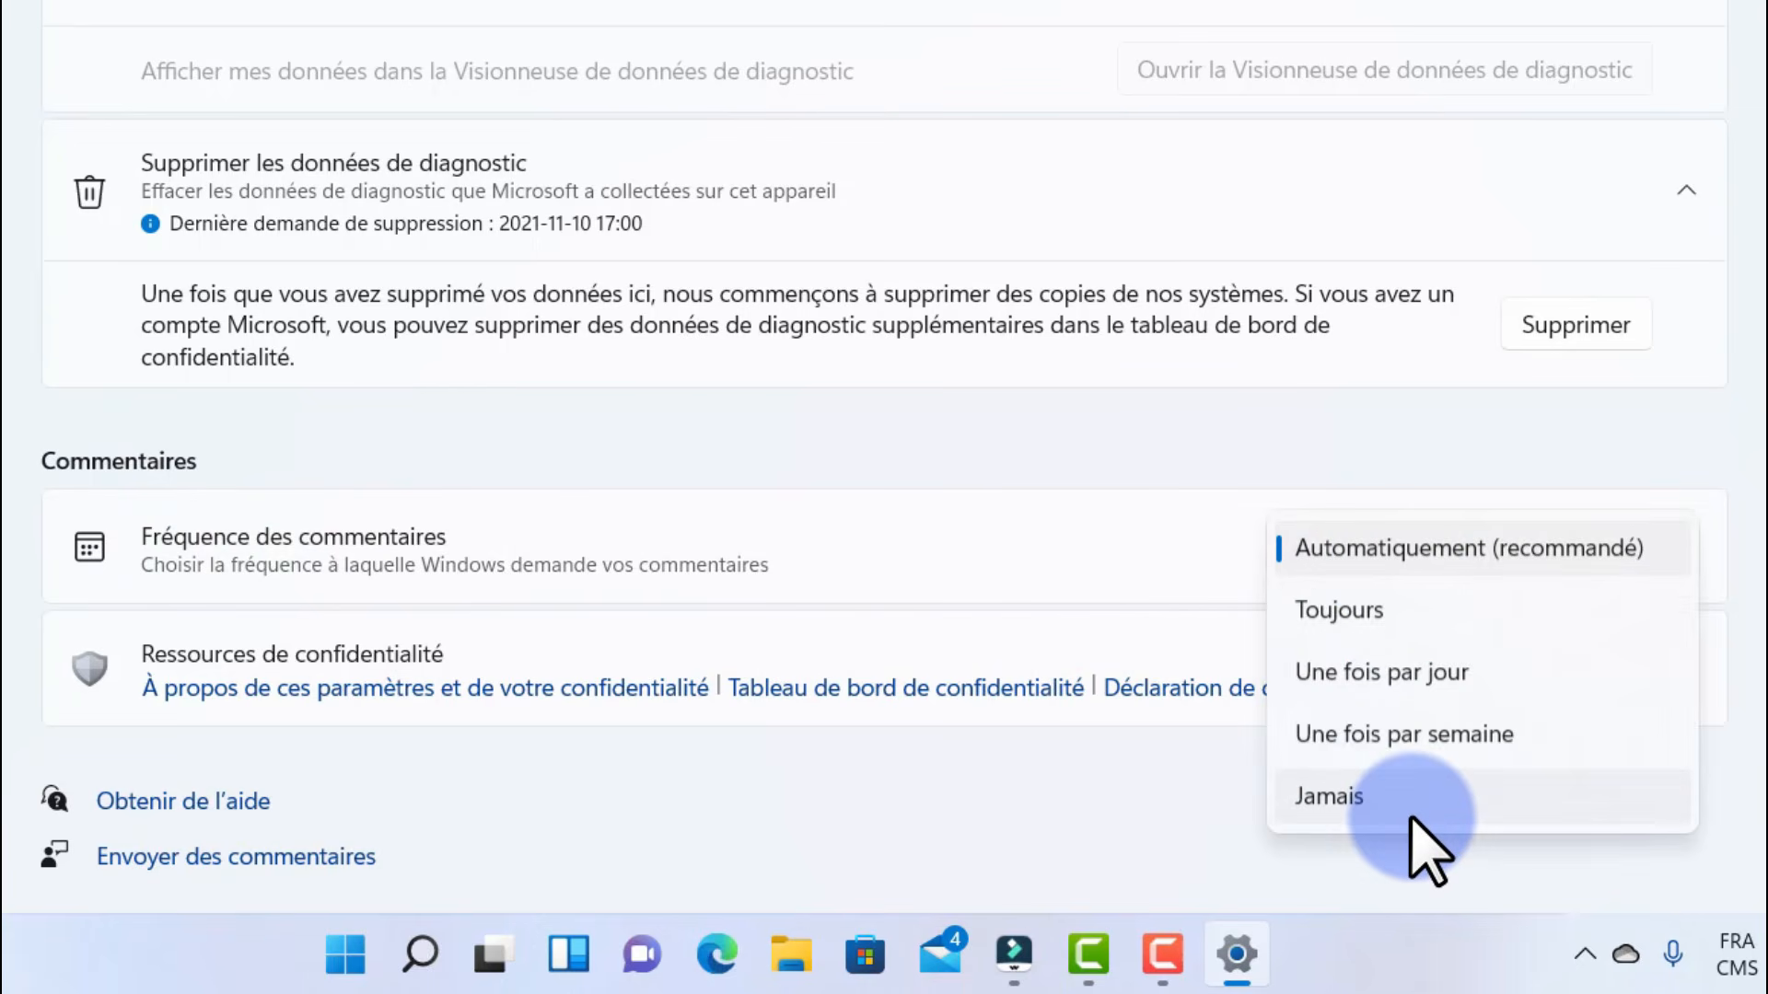
pyautogui.click(1355, 808)
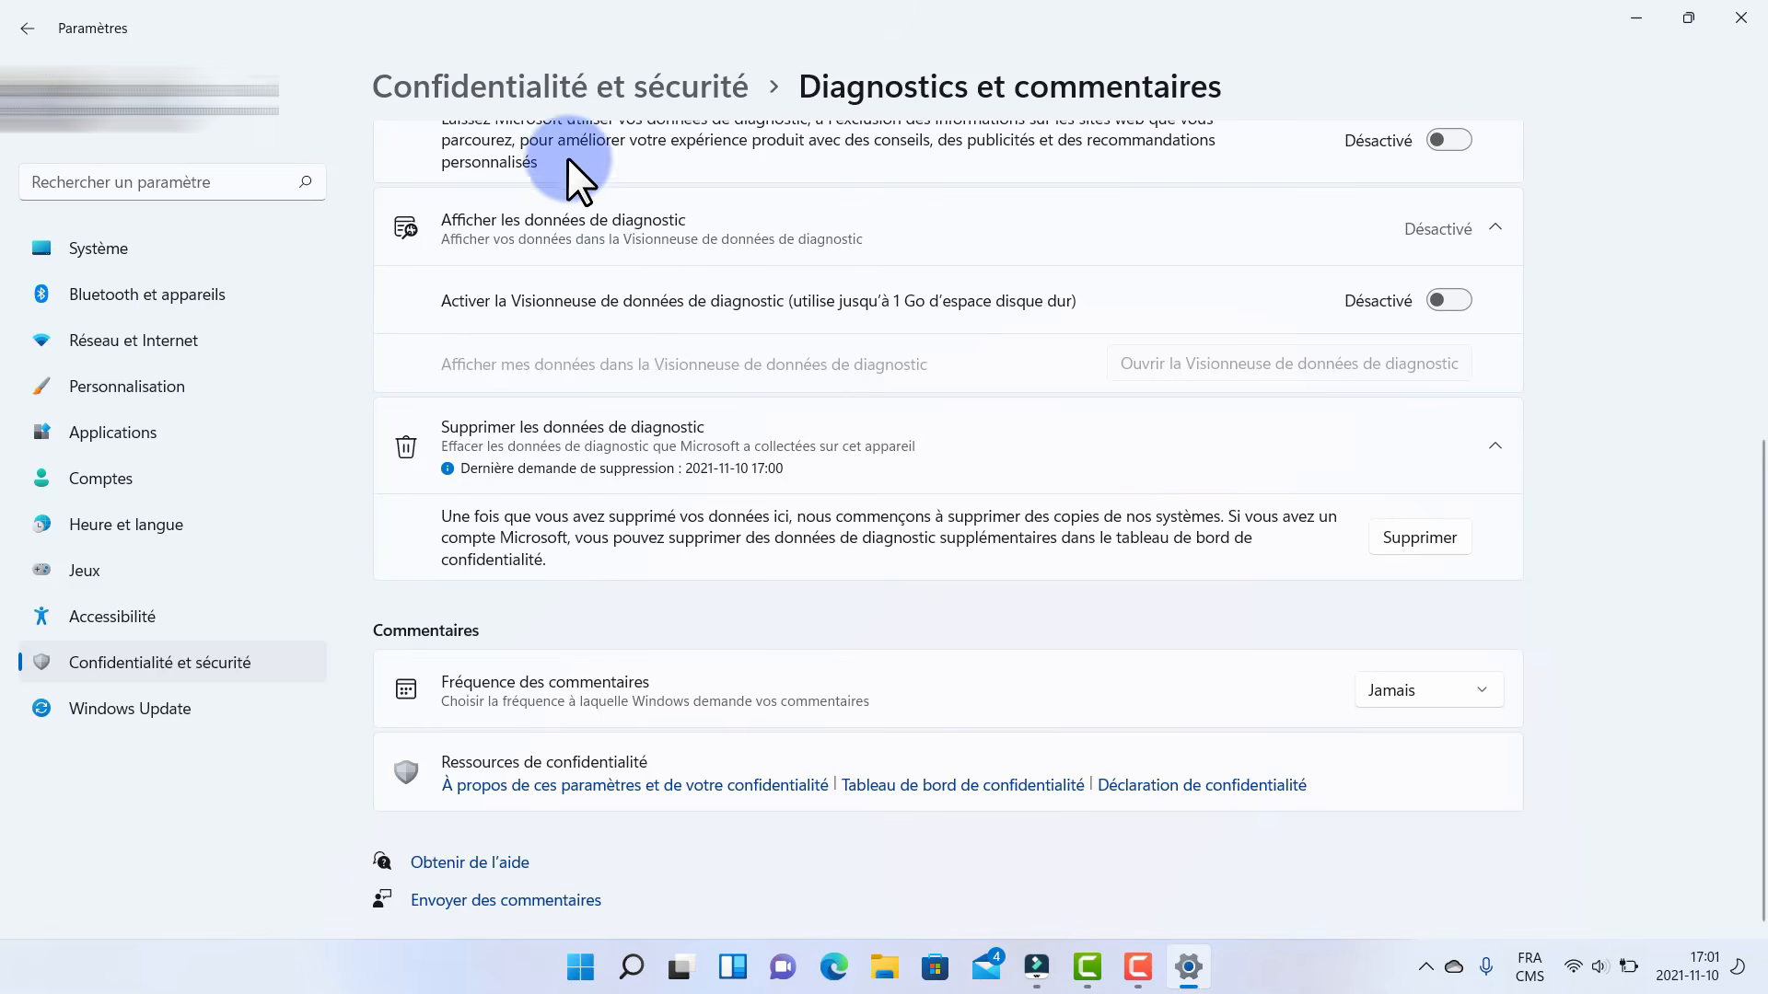
pyautogui.click(501, 90)
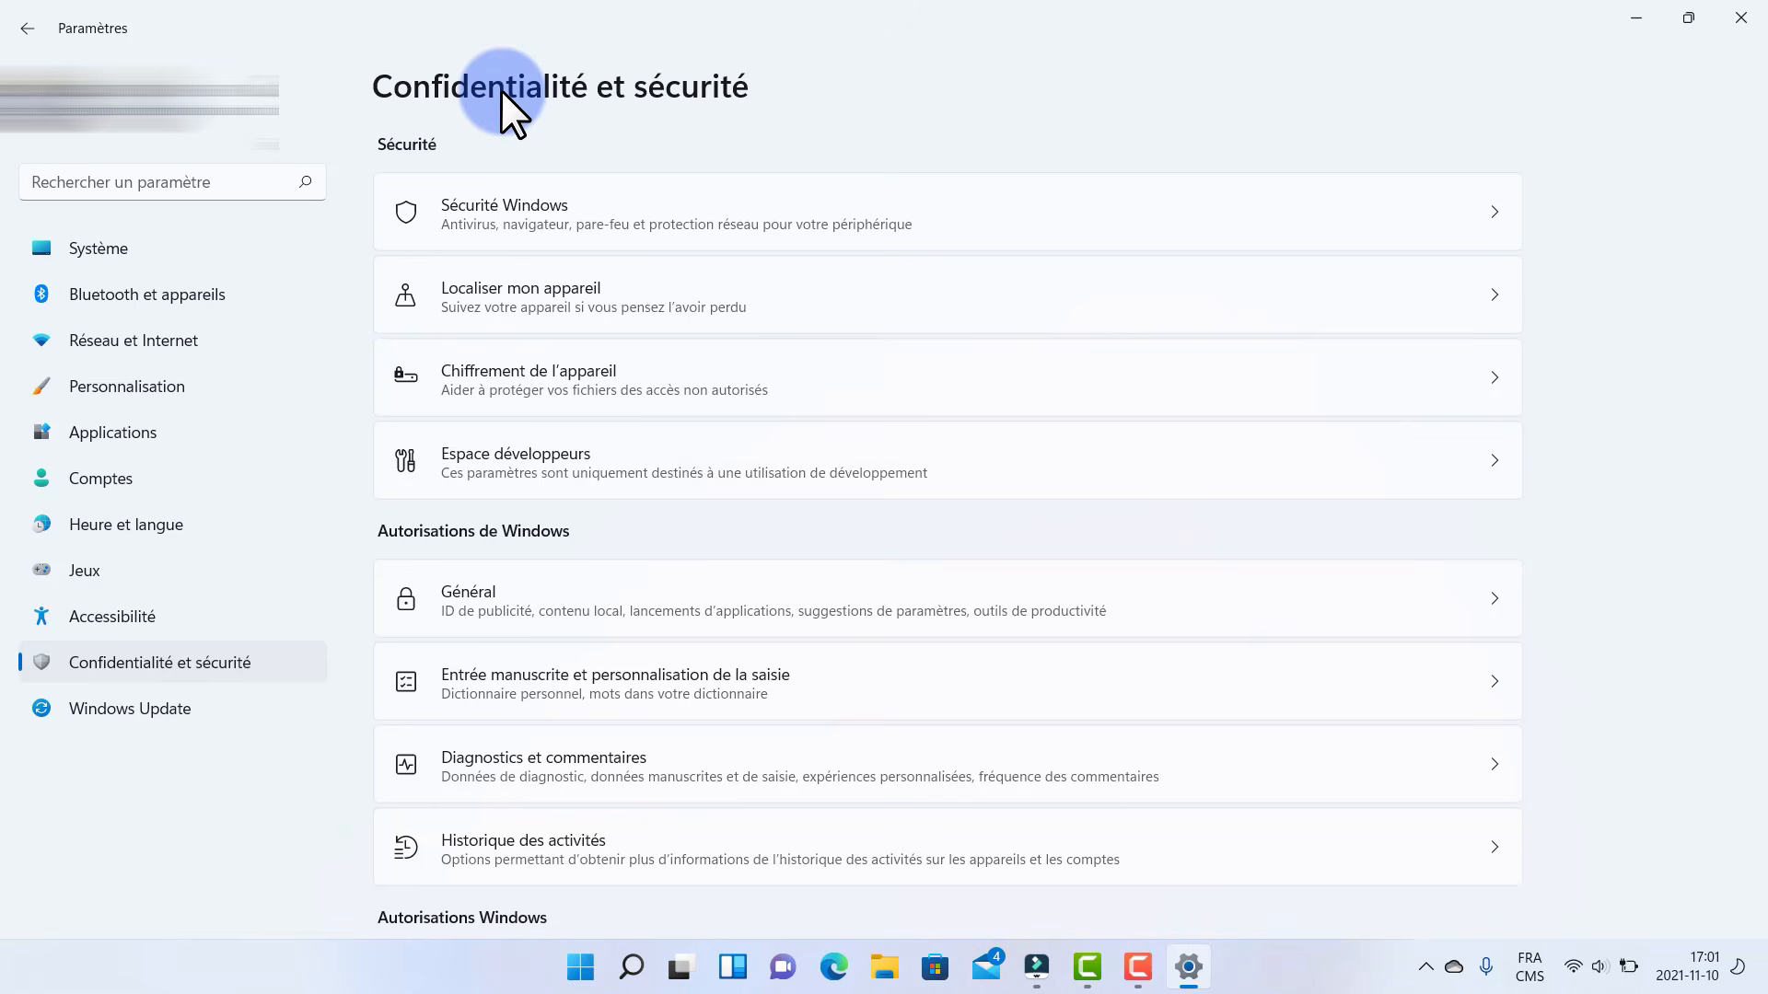
# - Under Historique des activités, stop storing activity history on this device and clear the account's existing history, returning to the main privacy page
pyautogui.click(558, 854)
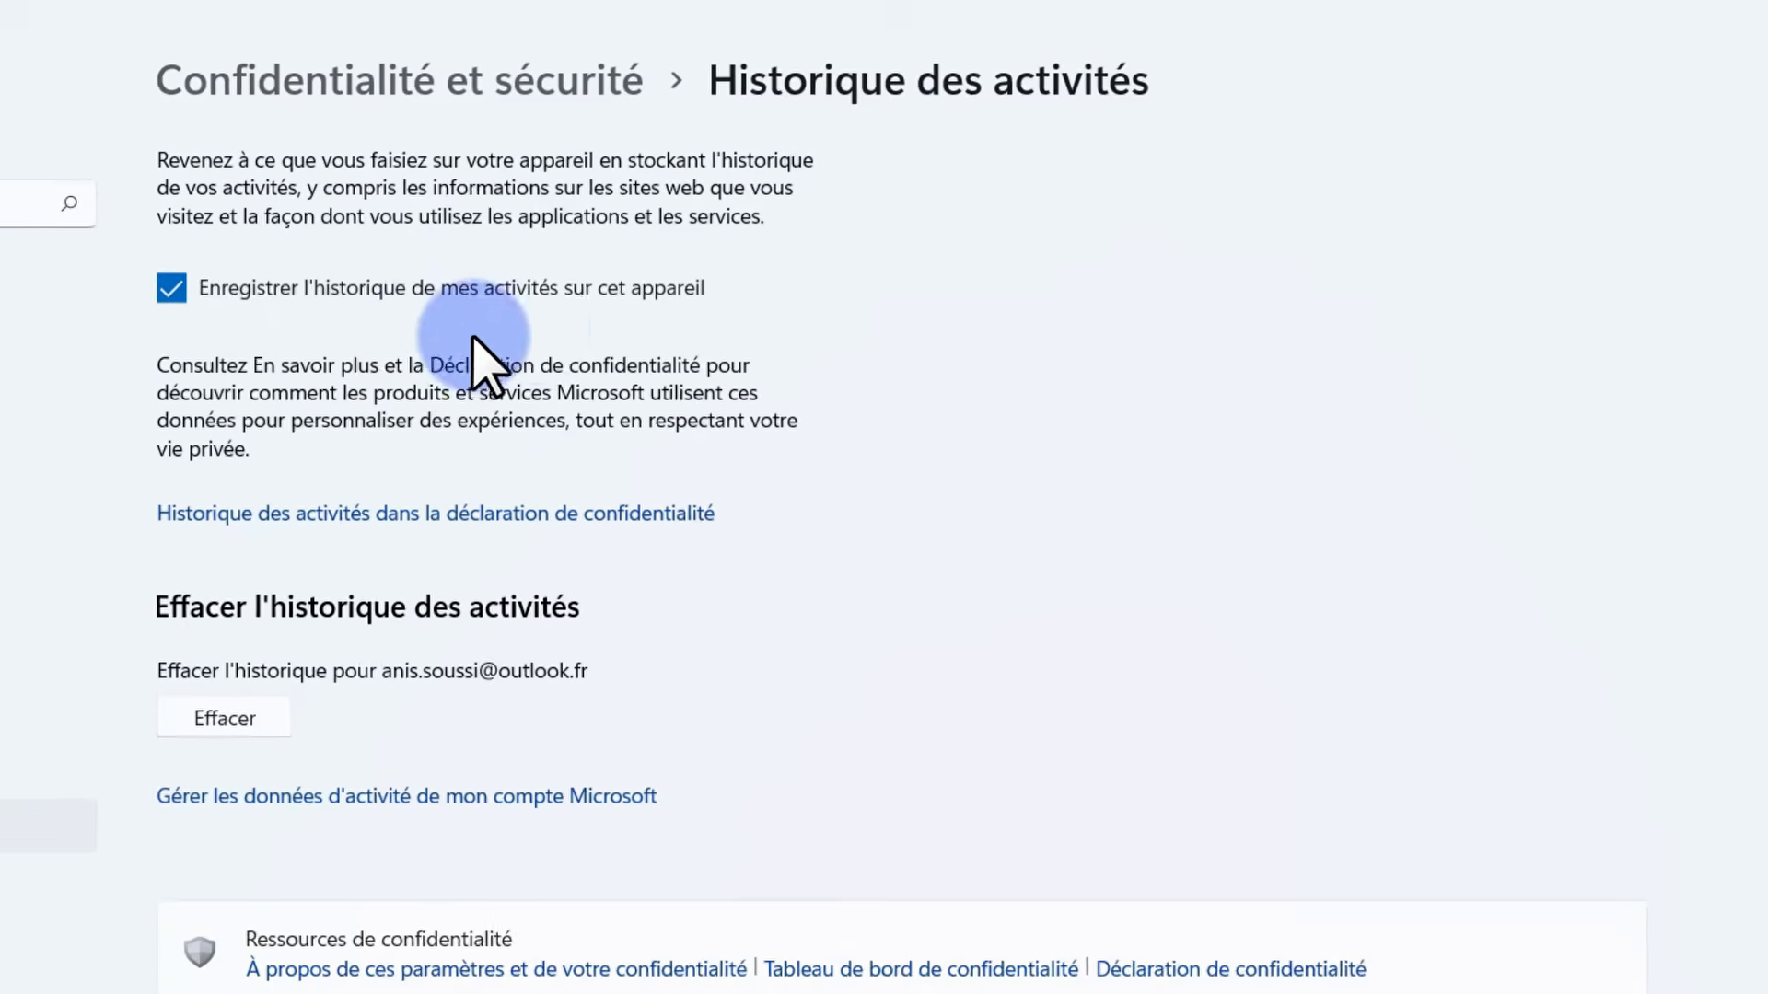
pyautogui.click(116, 301)
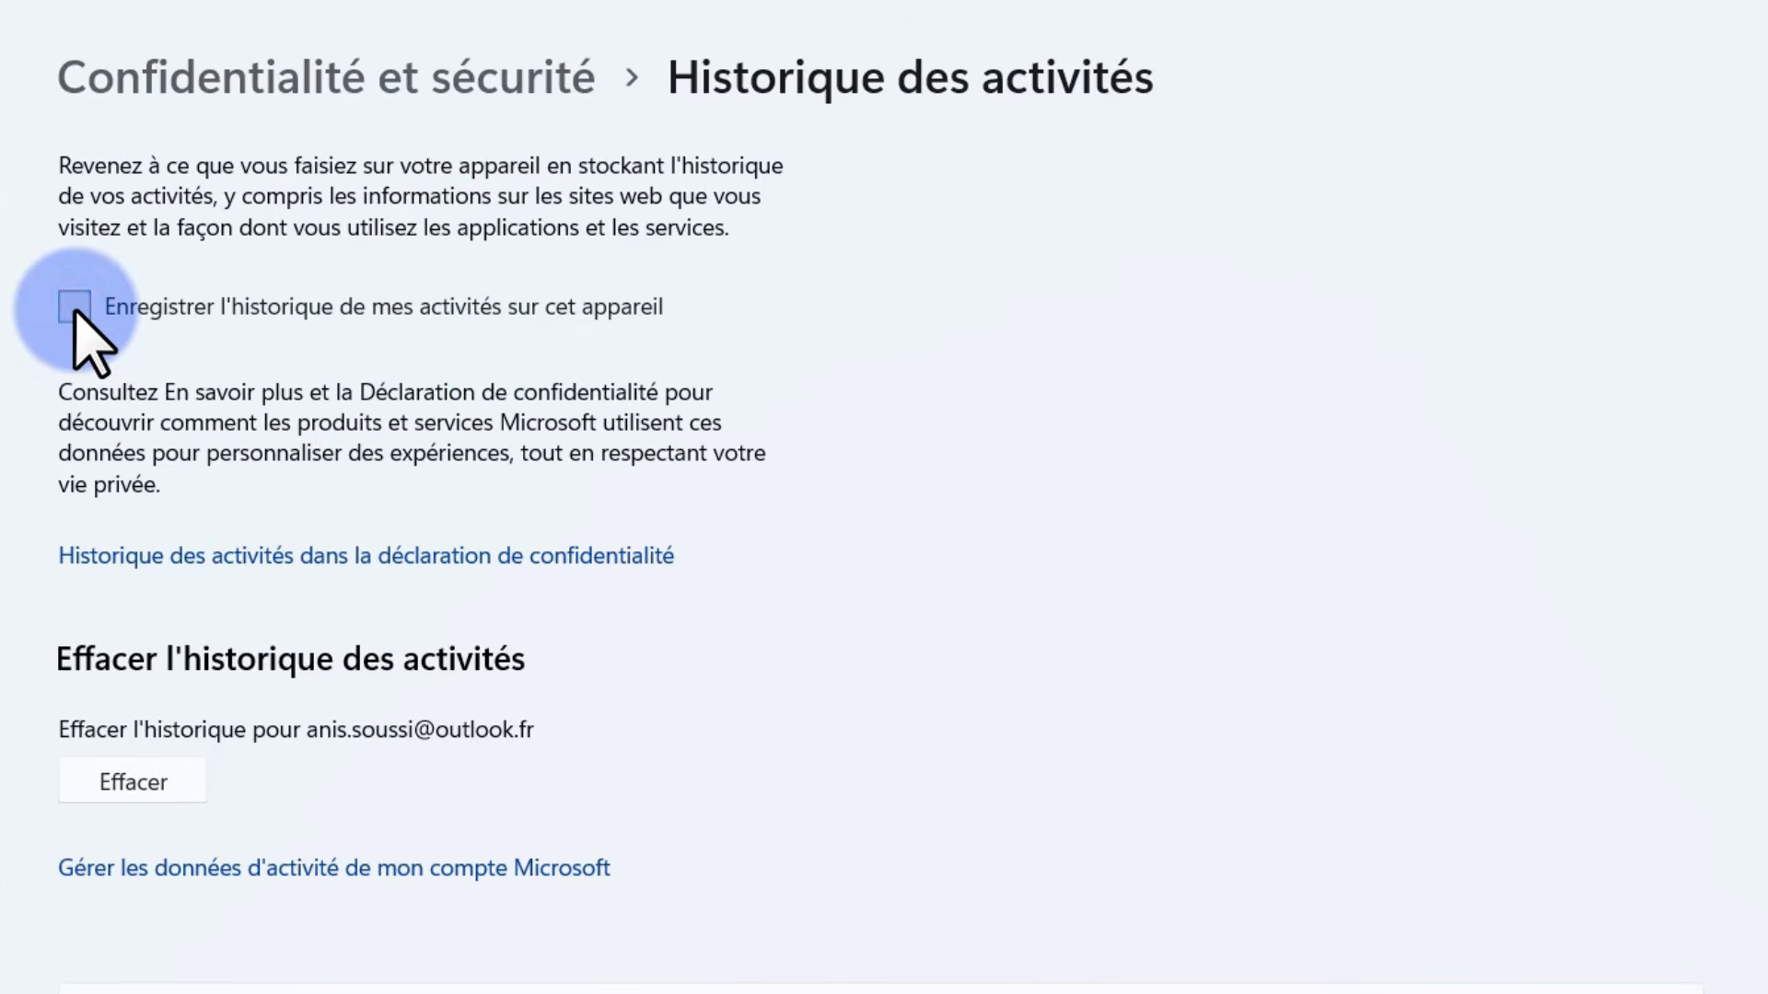
pyautogui.click(110, 778)
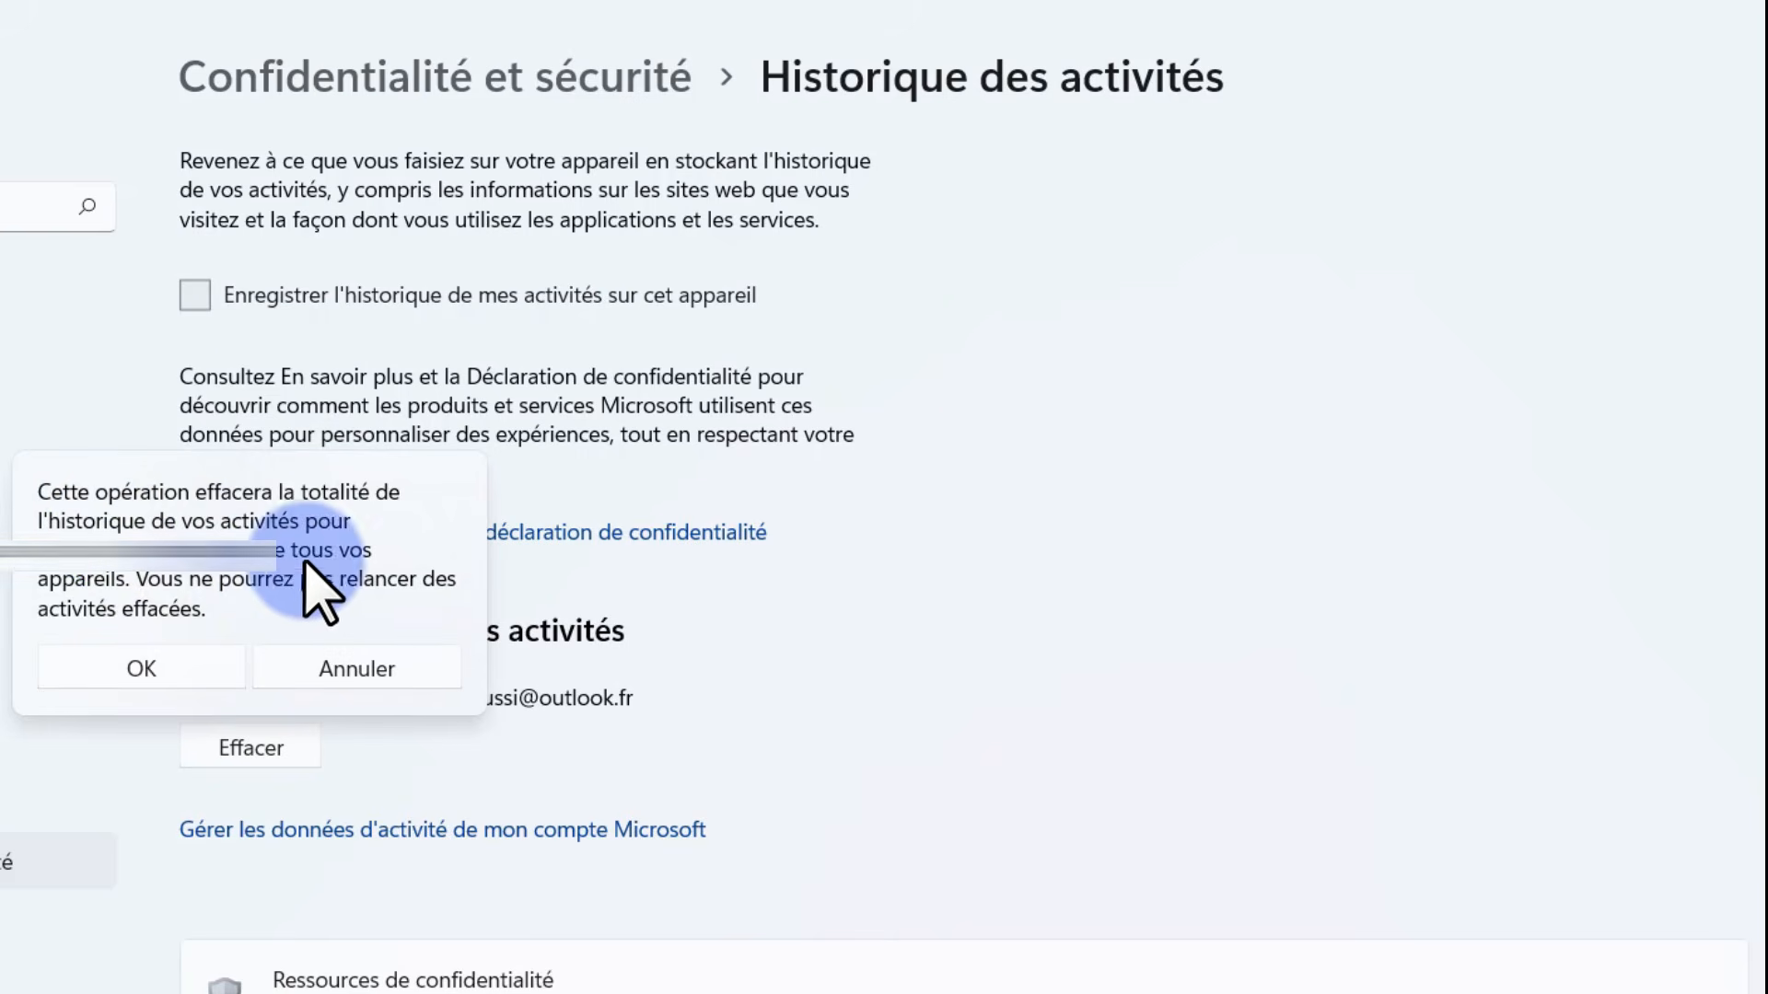
pyautogui.click(280, 672)
pyautogui.click(338, 71)
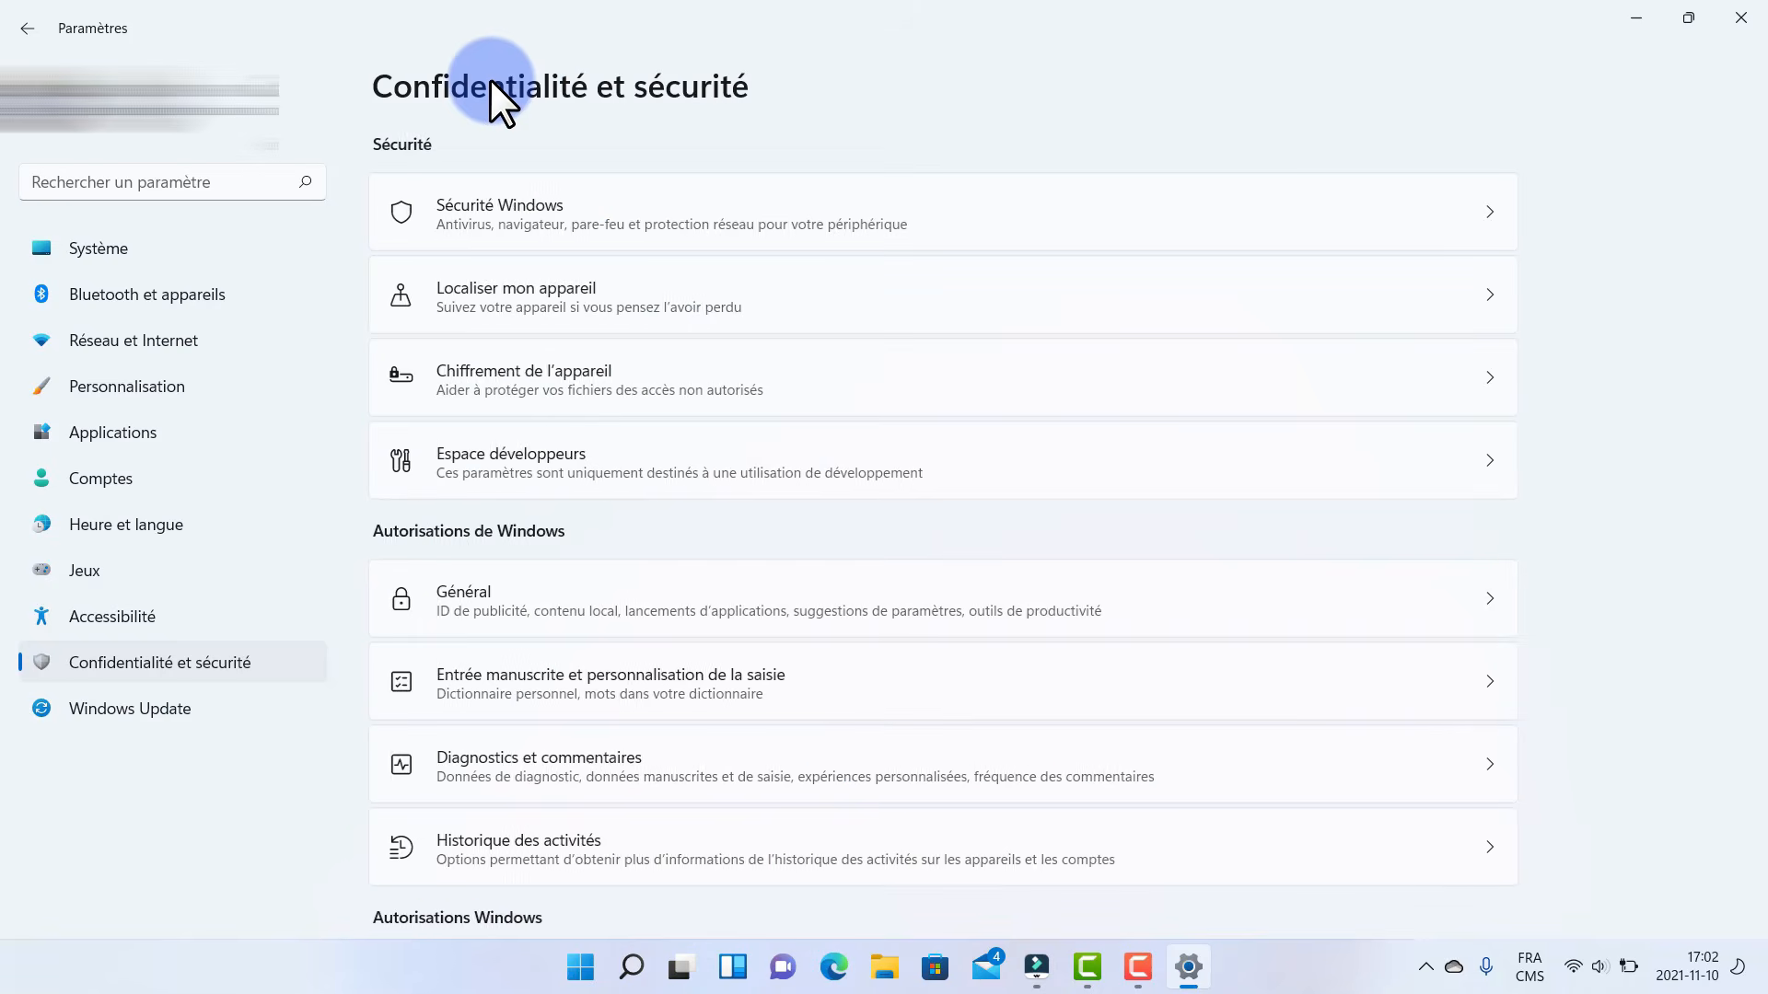
# - Turn off location access for Caméra, Hôte de l'expérience Windows Shell, Skype, Visionneuse 3D, Visionneuse web de l'application de bureau and desktop applications
pyautogui.scroll(-8, 484, 678)
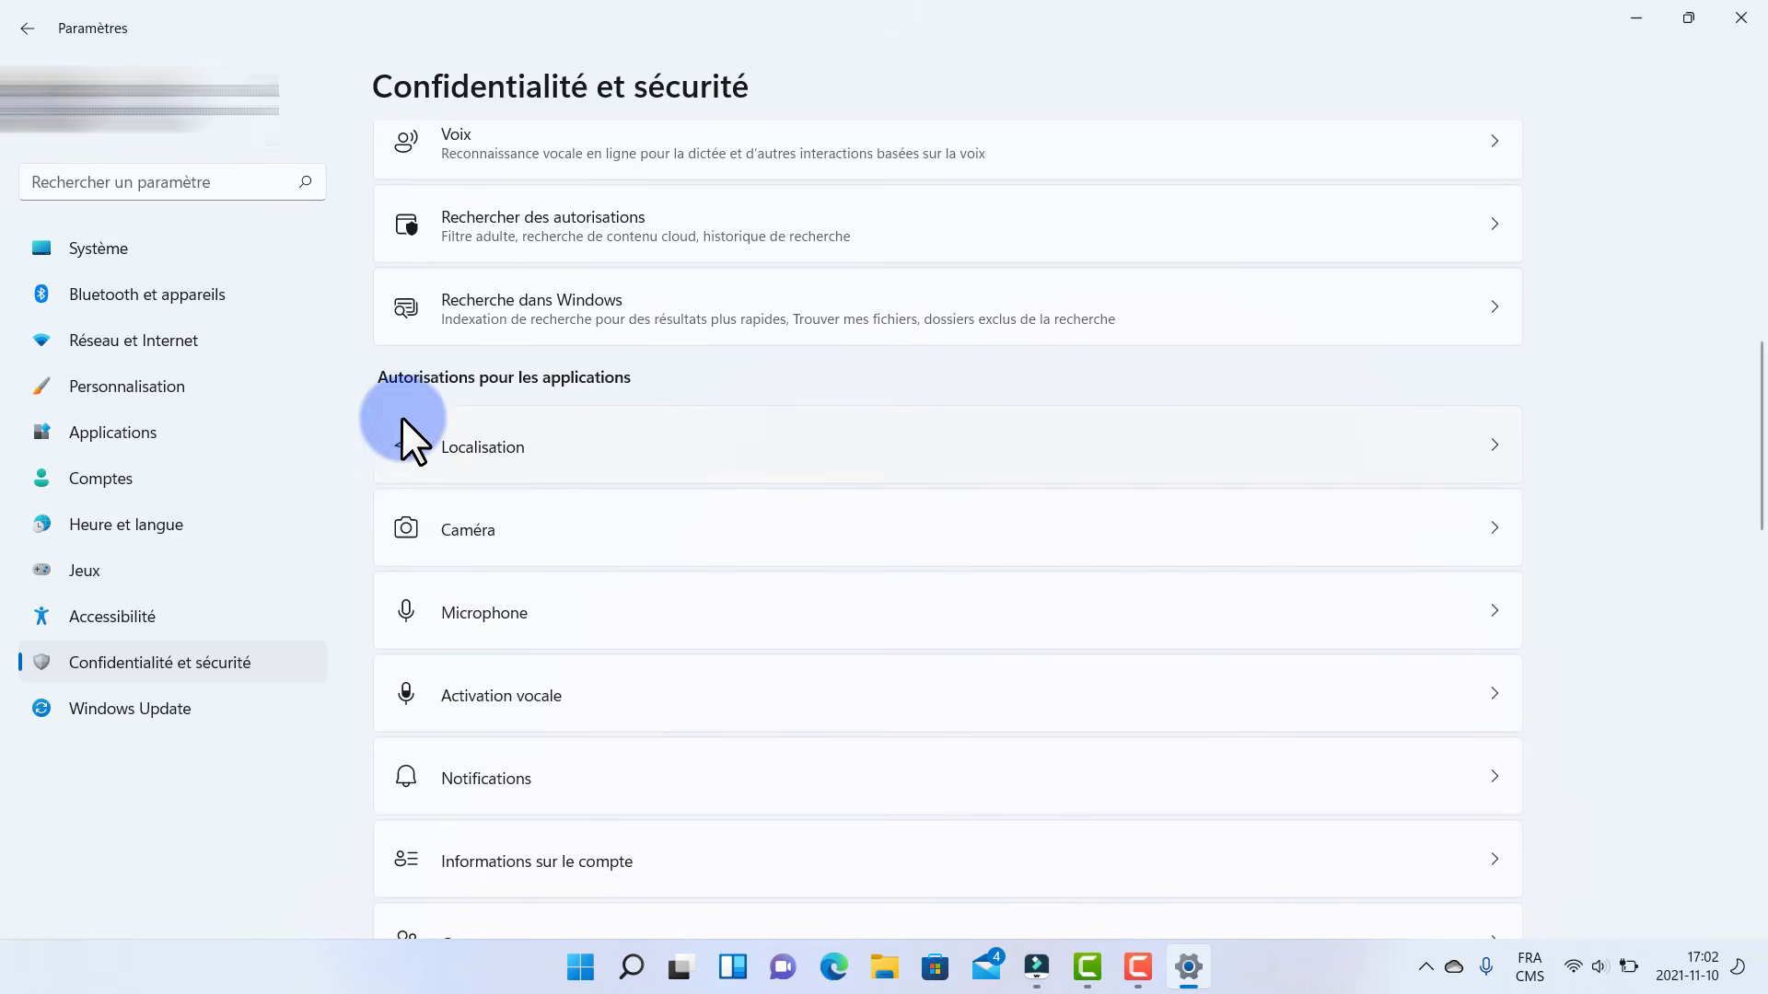
pyautogui.scroll(-1, 572, 392)
pyautogui.click(501, 384)
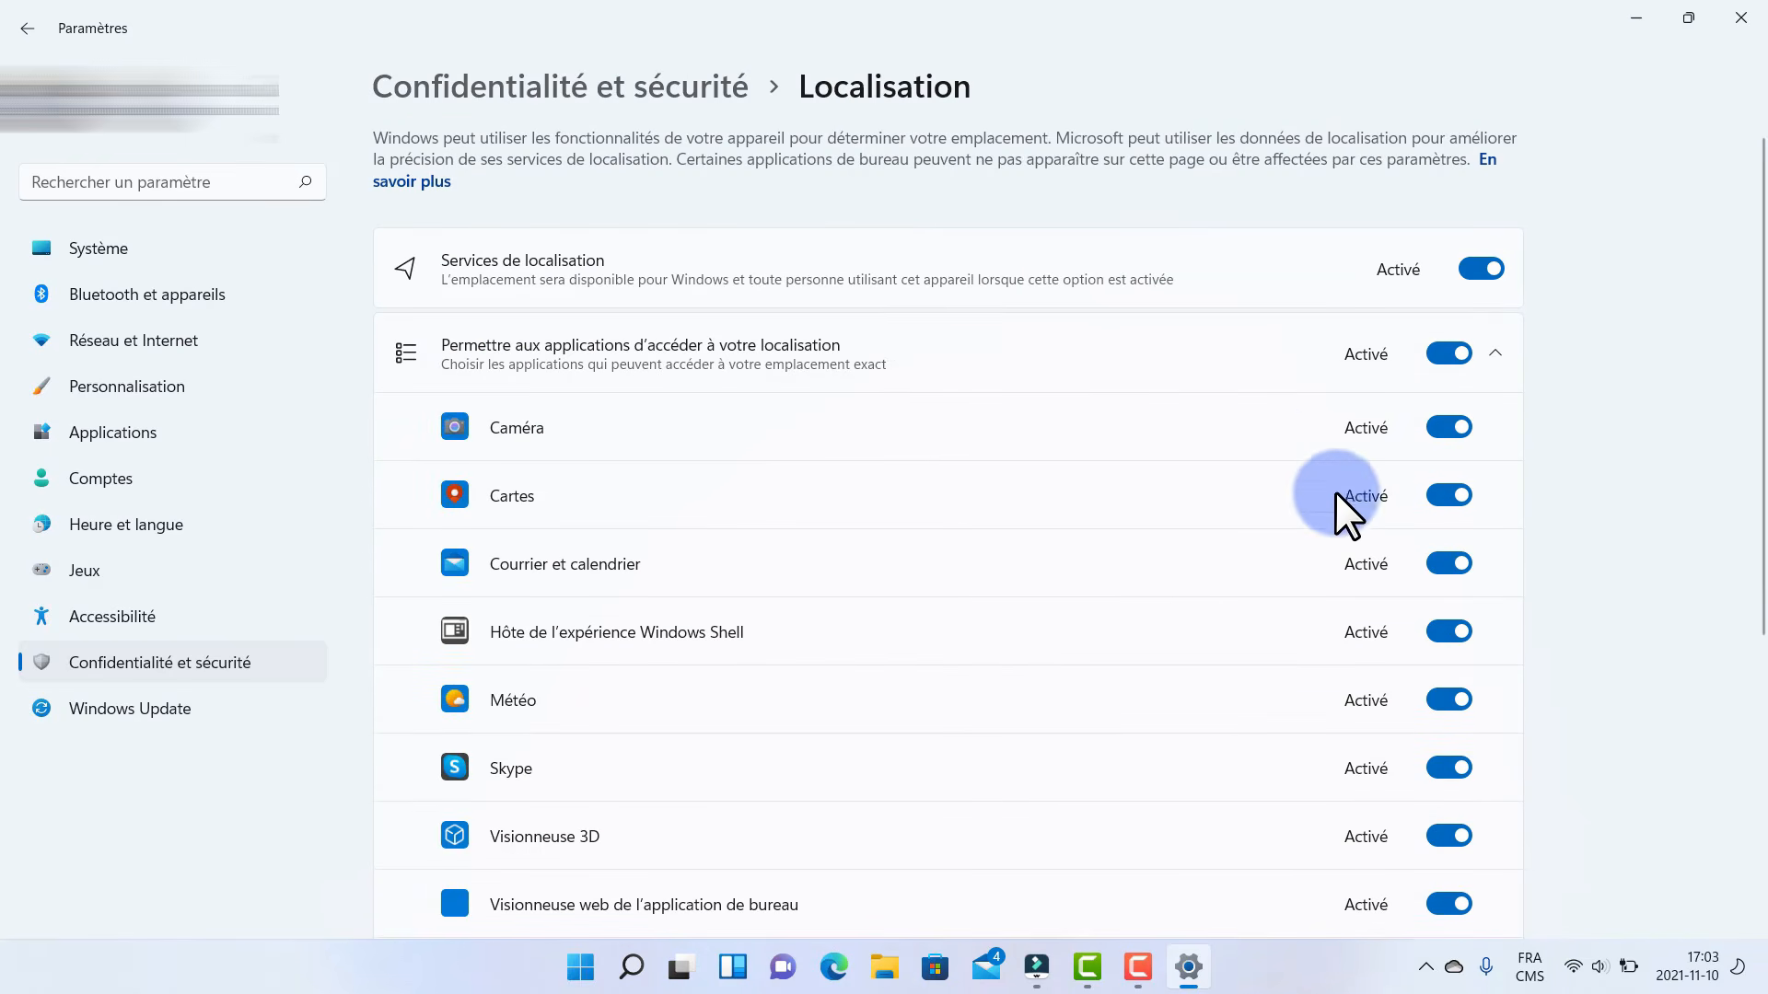
pyautogui.click(1443, 428)
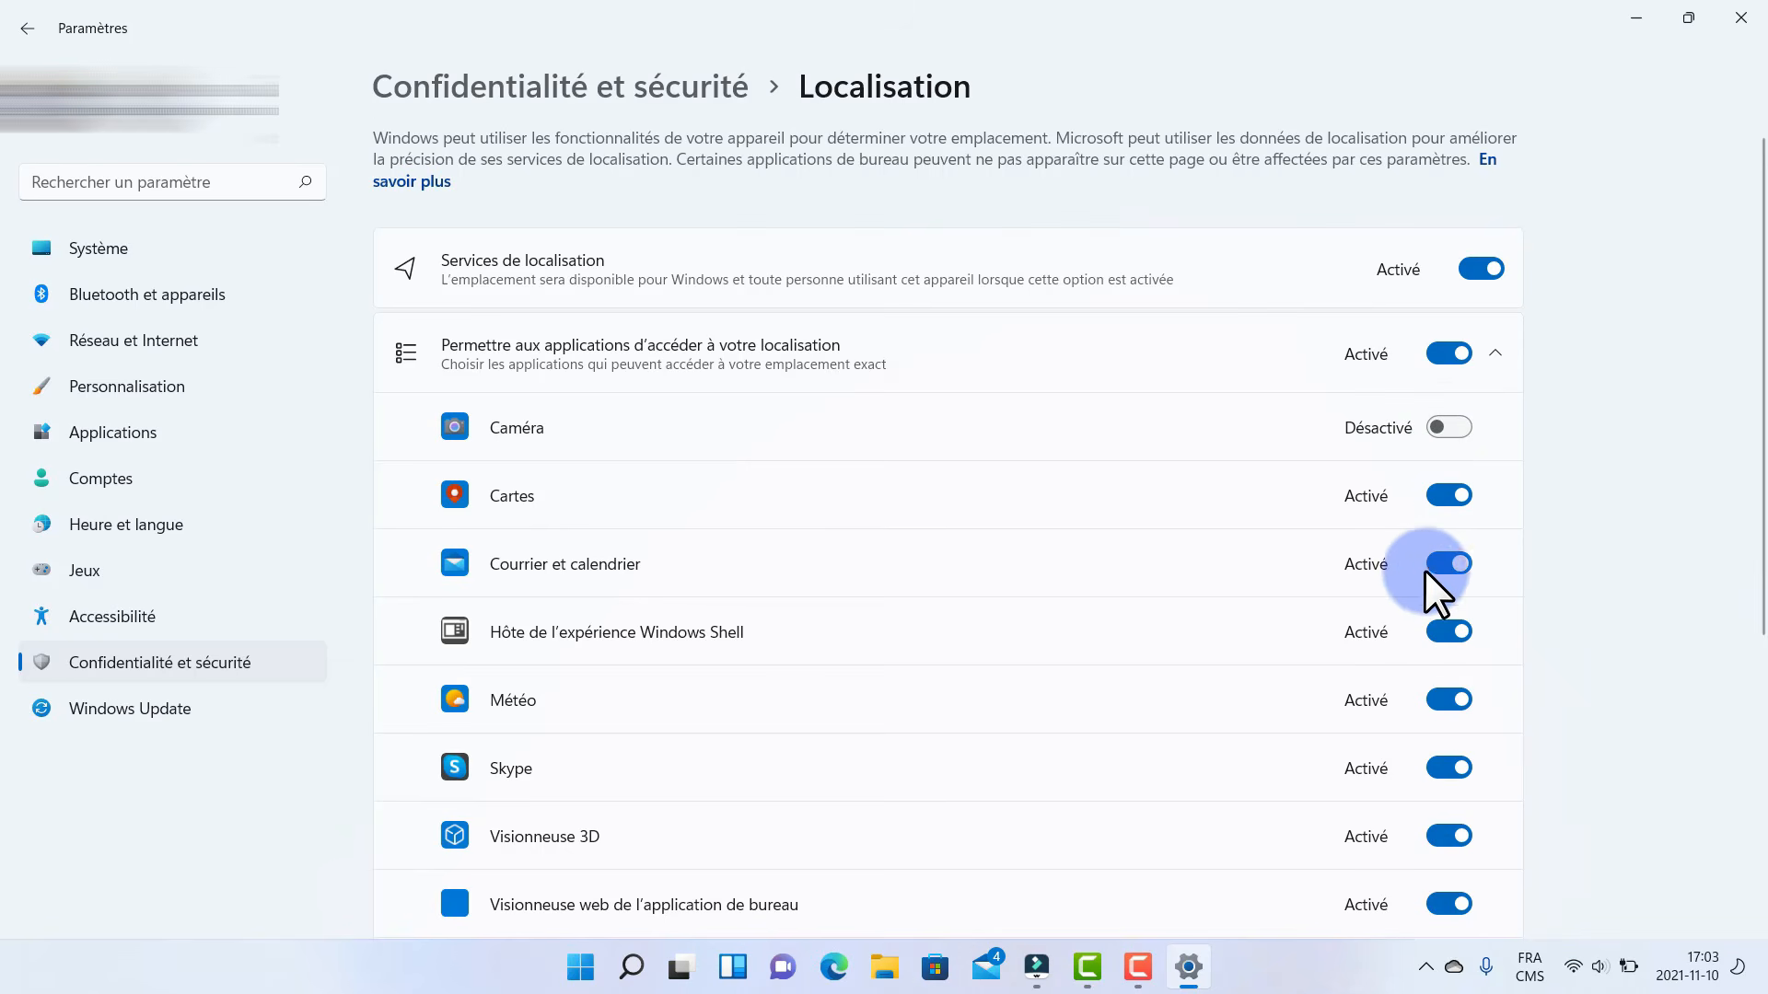
pyautogui.scroll(-2, 1427, 587)
pyautogui.click(1440, 450)
pyautogui.click(1450, 595)
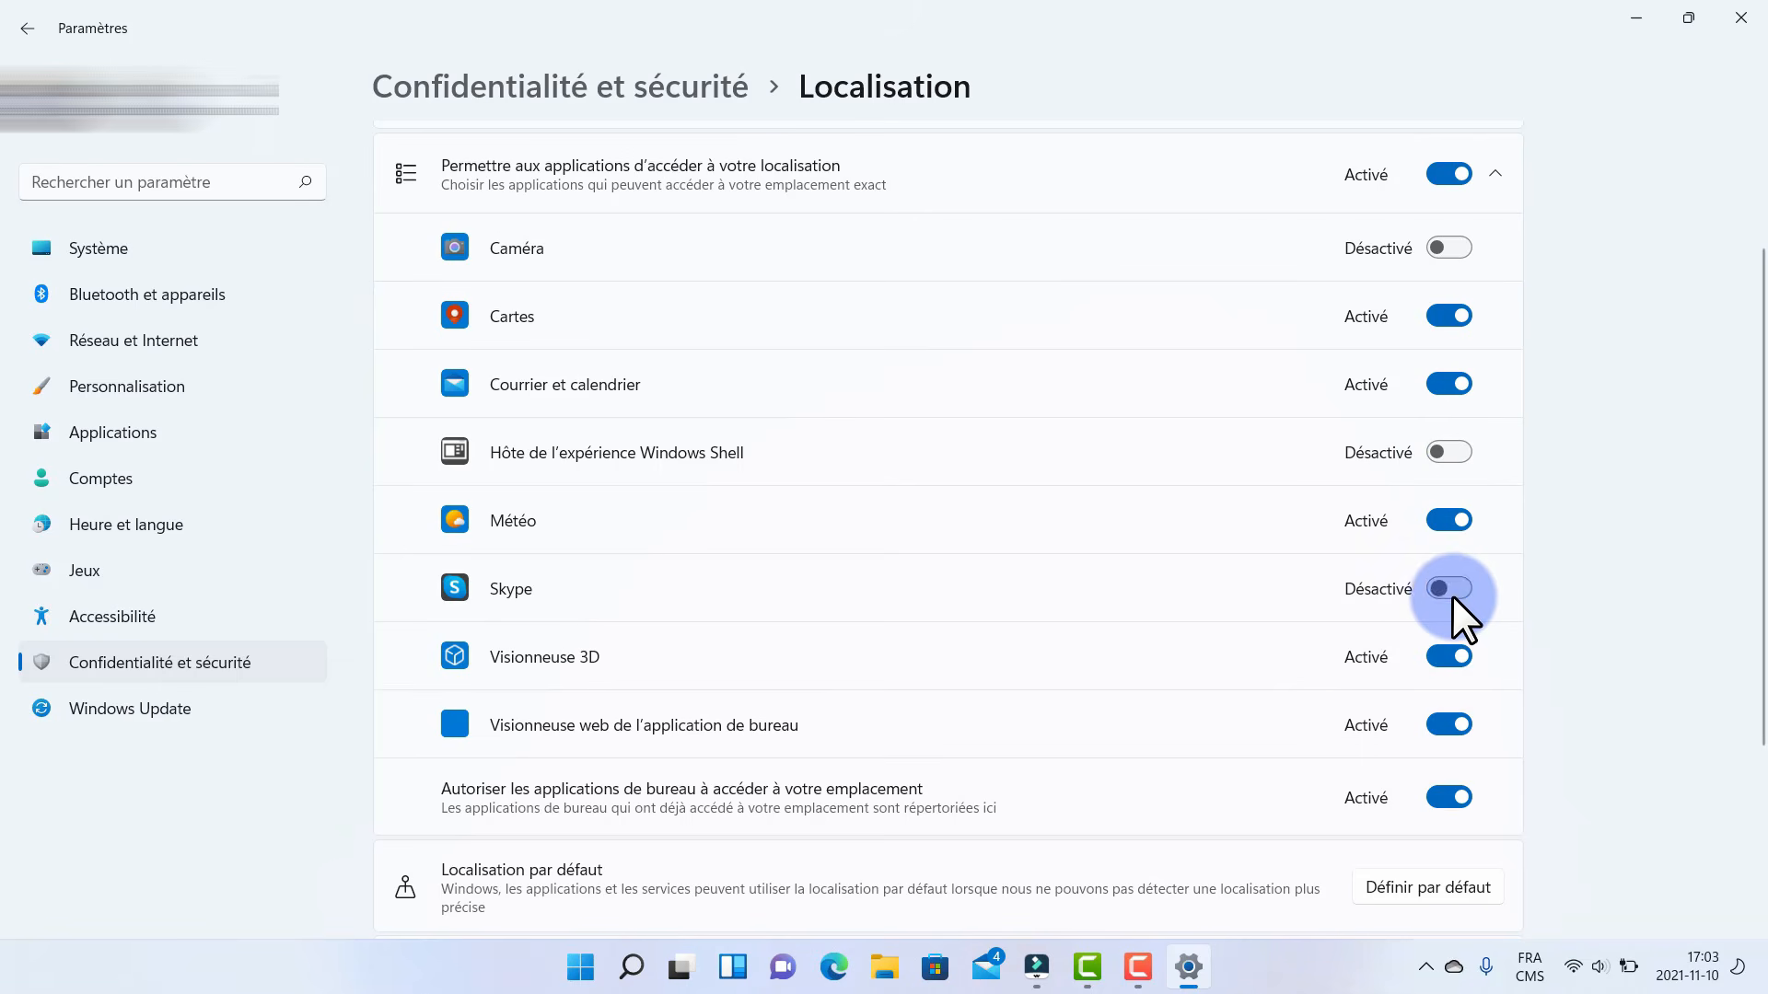
pyautogui.click(1453, 659)
pyautogui.click(1450, 727)
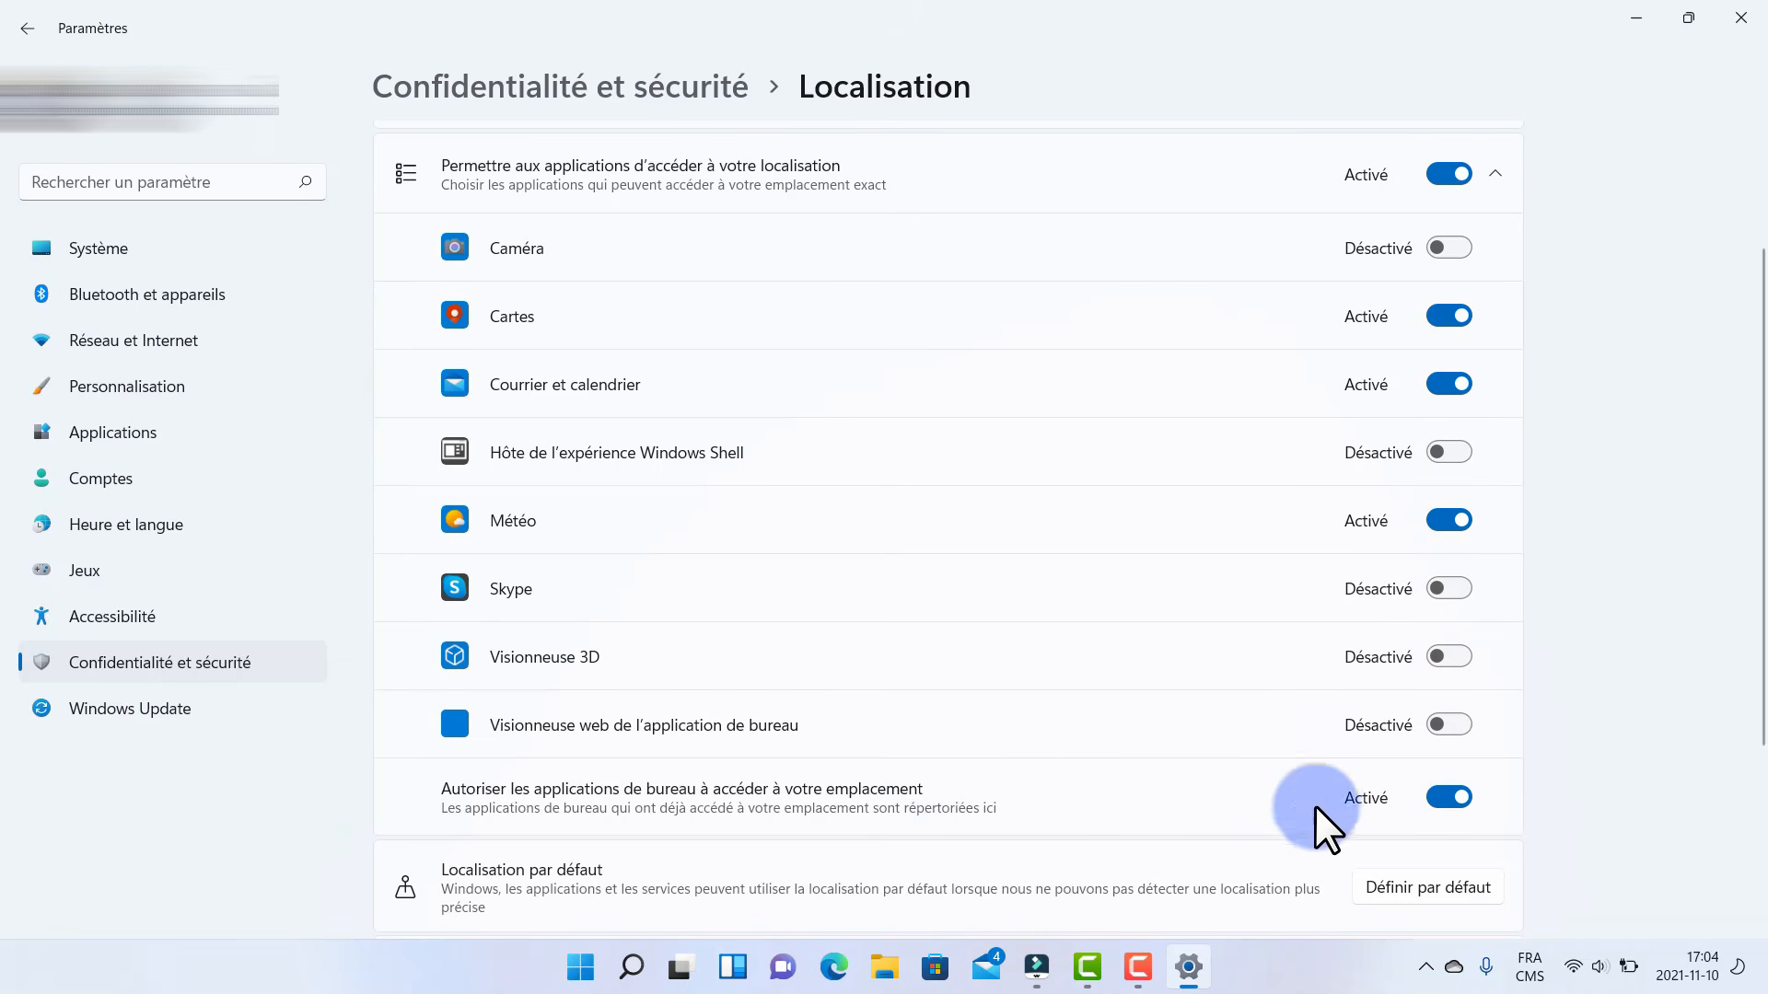
pyautogui.click(1439, 795)
pyautogui.scroll(1, 1215, 584)
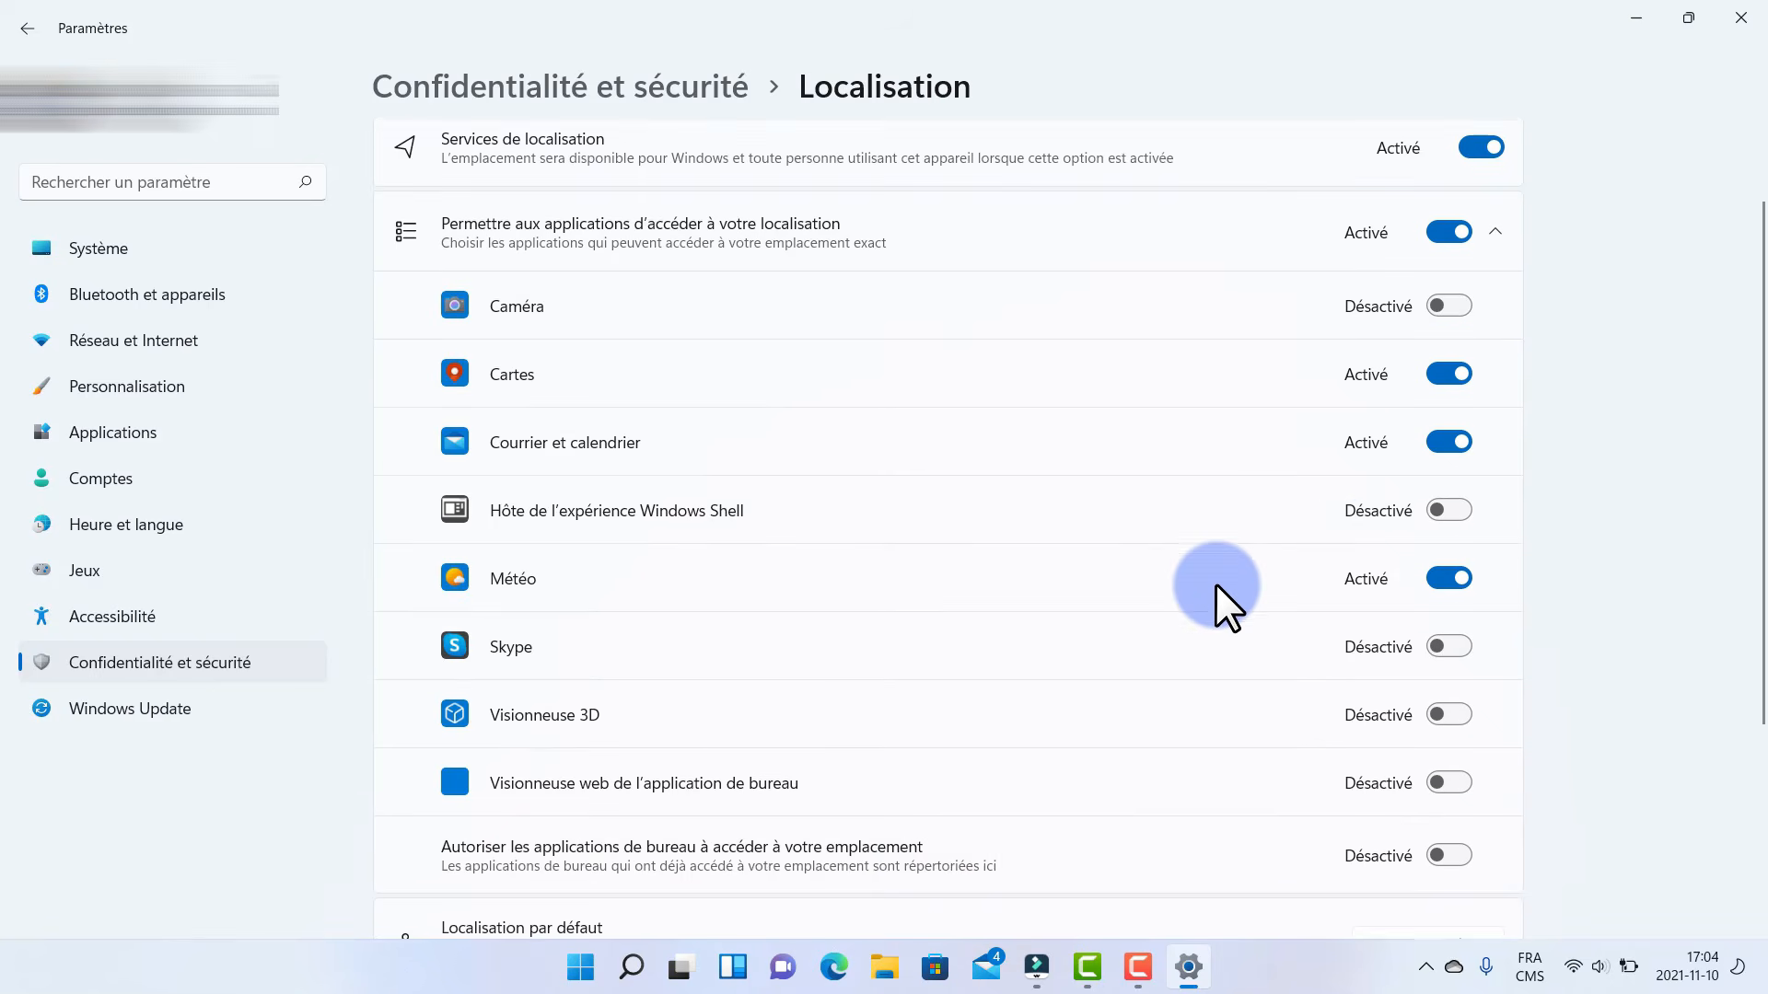
# - Return to the privacy page, open the Caméra permissions and turn off camera access for Hub de rétroaction and Microsoft Store
pyautogui.click(433, 92)
pyautogui.scroll(-5, 490, 548)
pyautogui.click(490, 549)
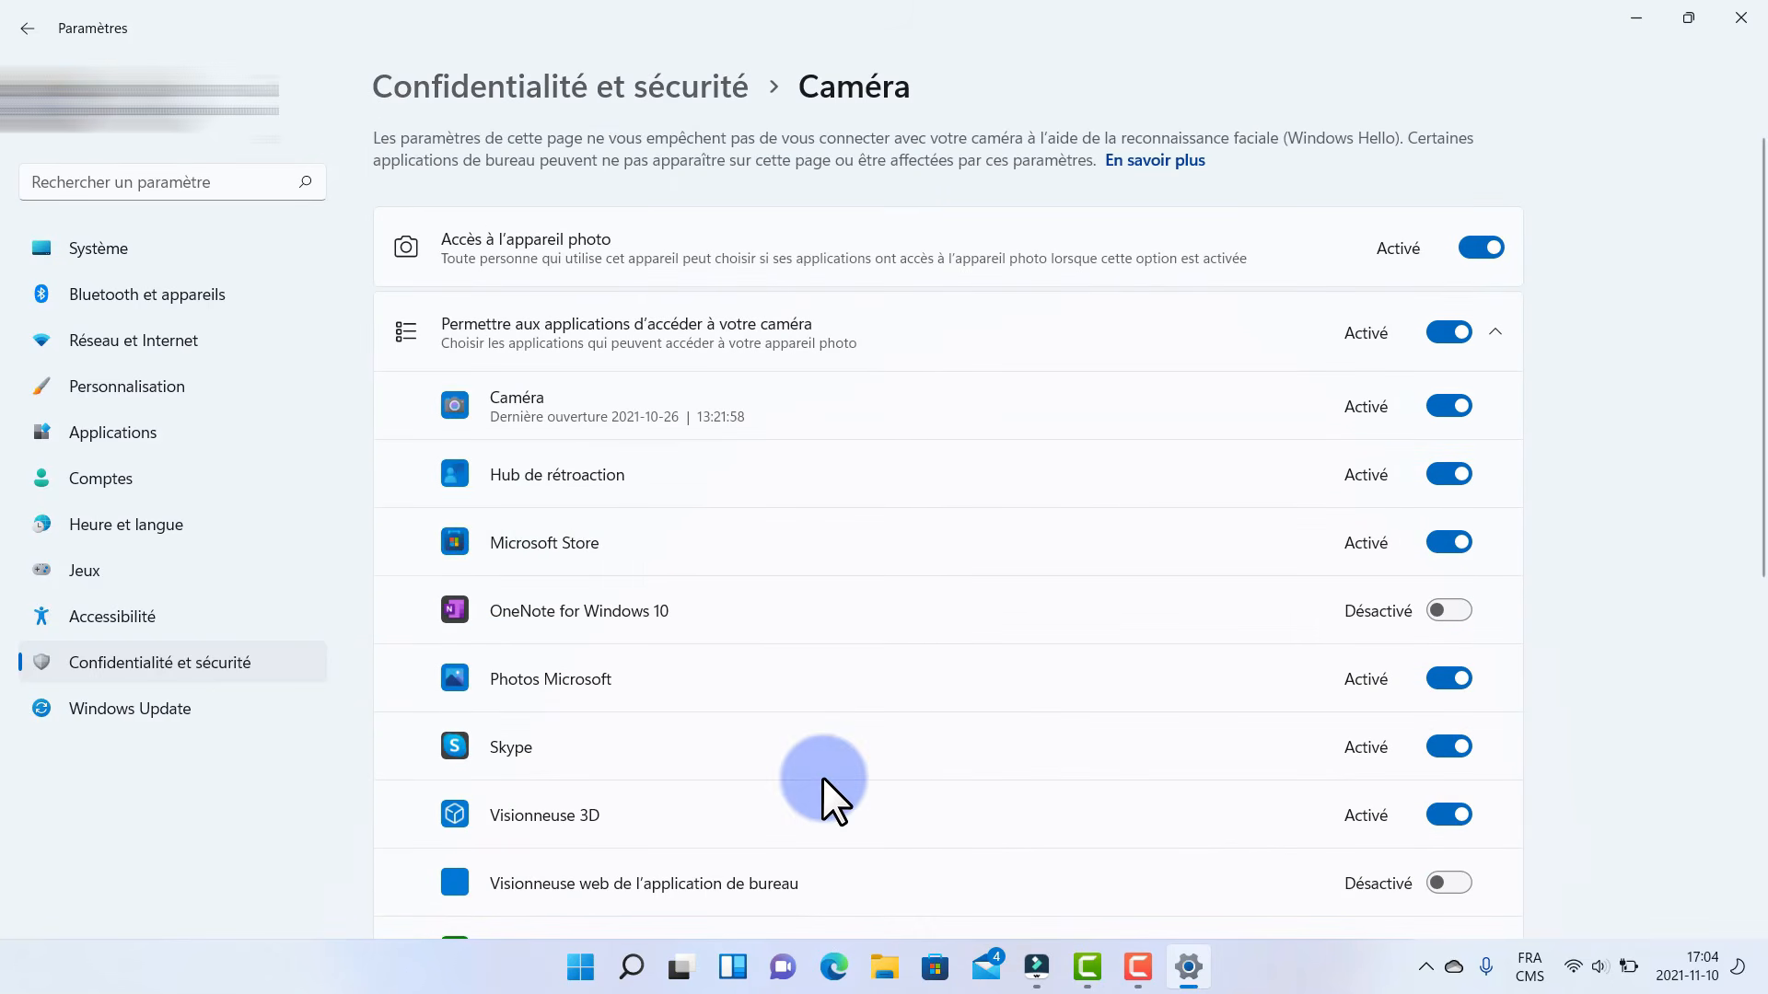
pyautogui.click(1449, 471)
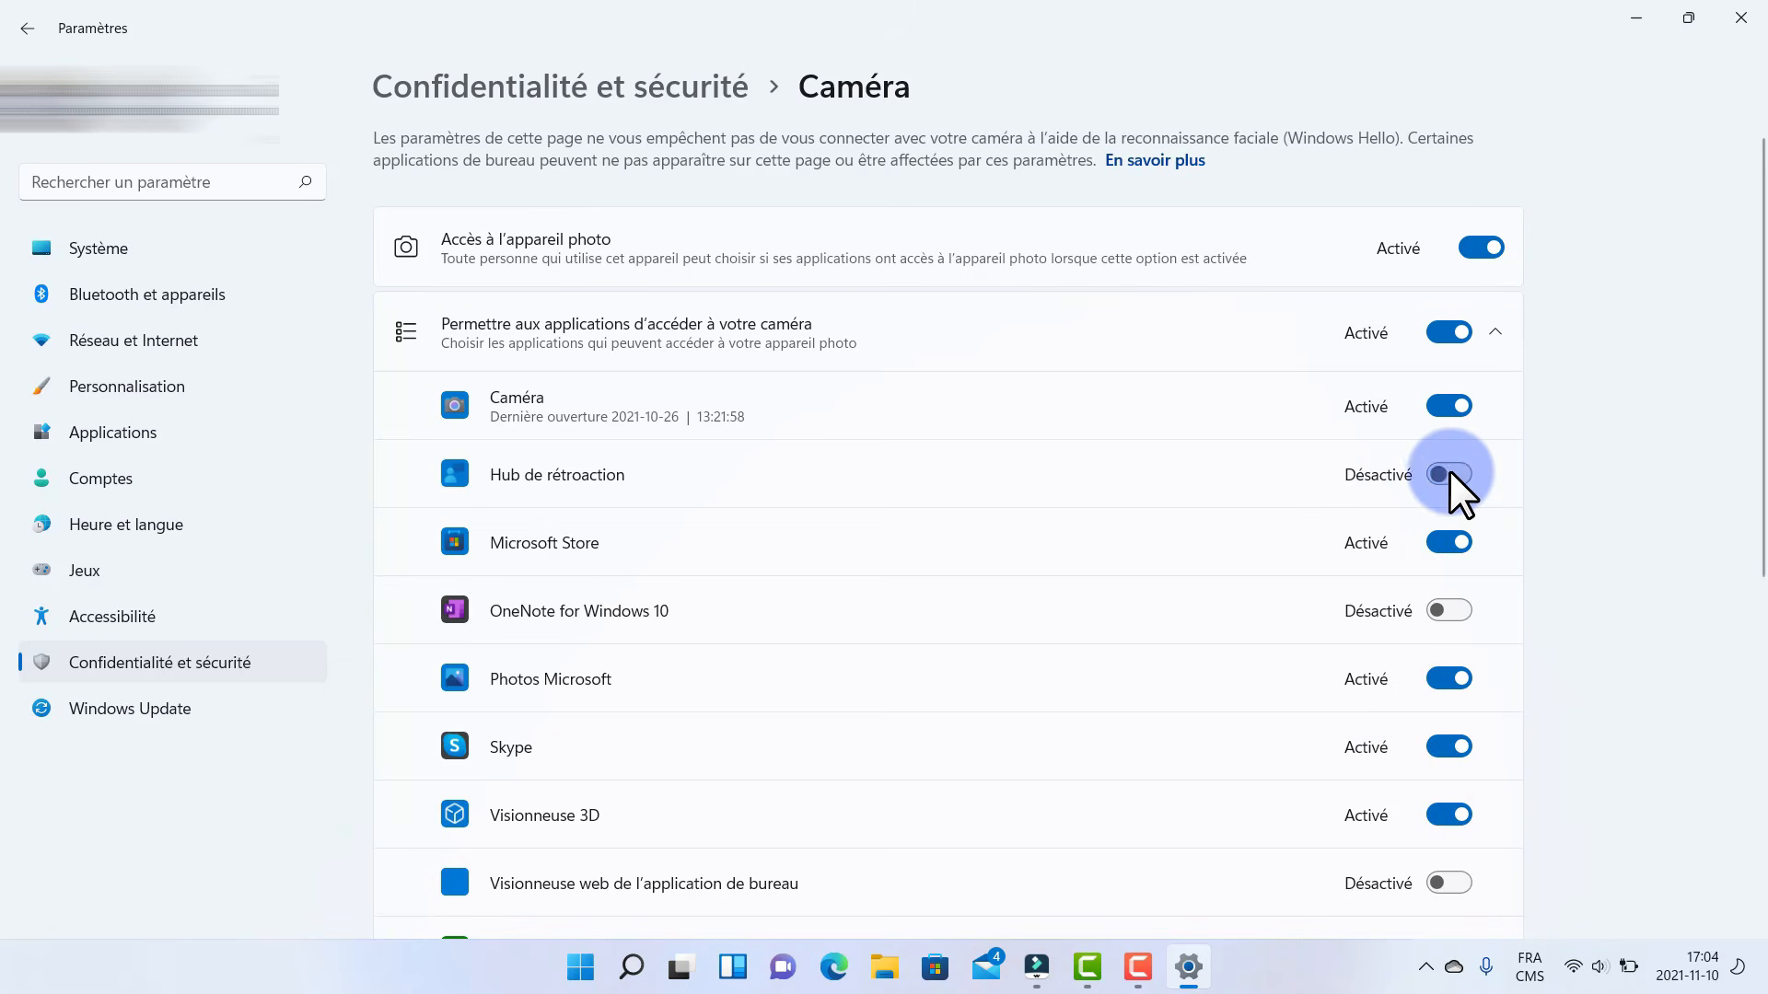
pyautogui.click(1449, 542)
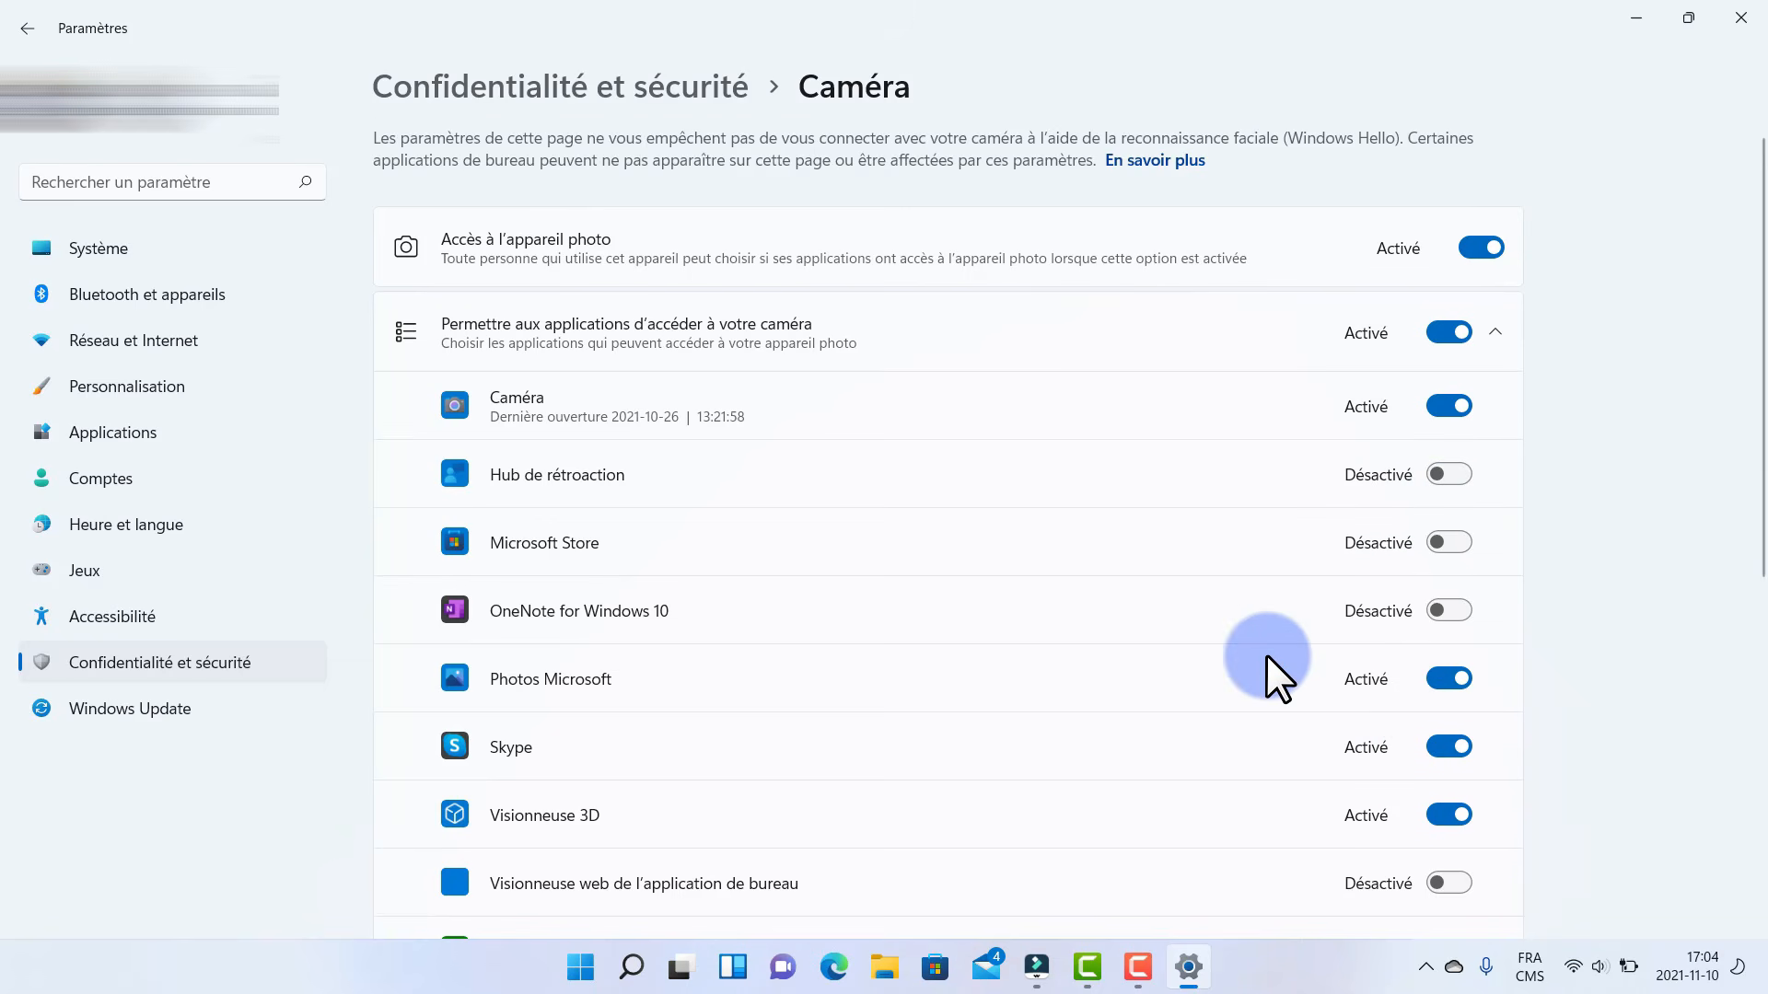
# - Turn off camera access for Visionneuse 3D and for desktop applications, and review the rest of the list
pyautogui.scroll(-2, 1267, 654)
pyautogui.scroll(-2, 1267, 654)
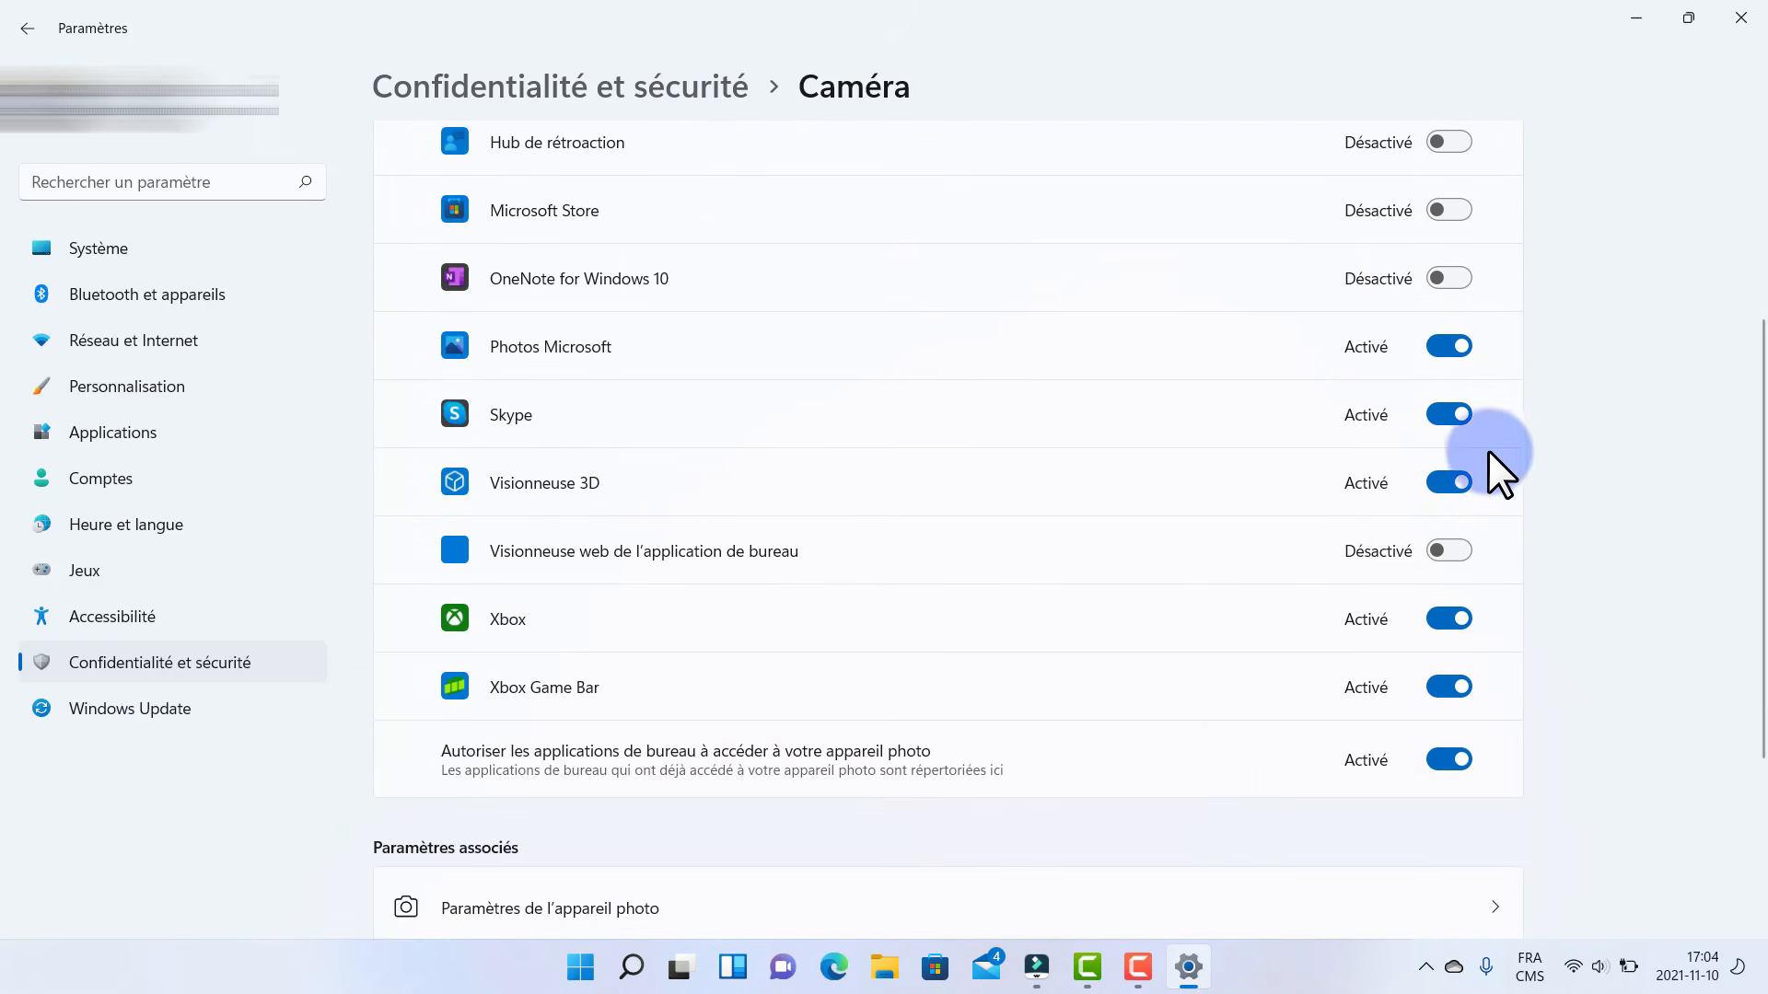
pyautogui.click(1444, 482)
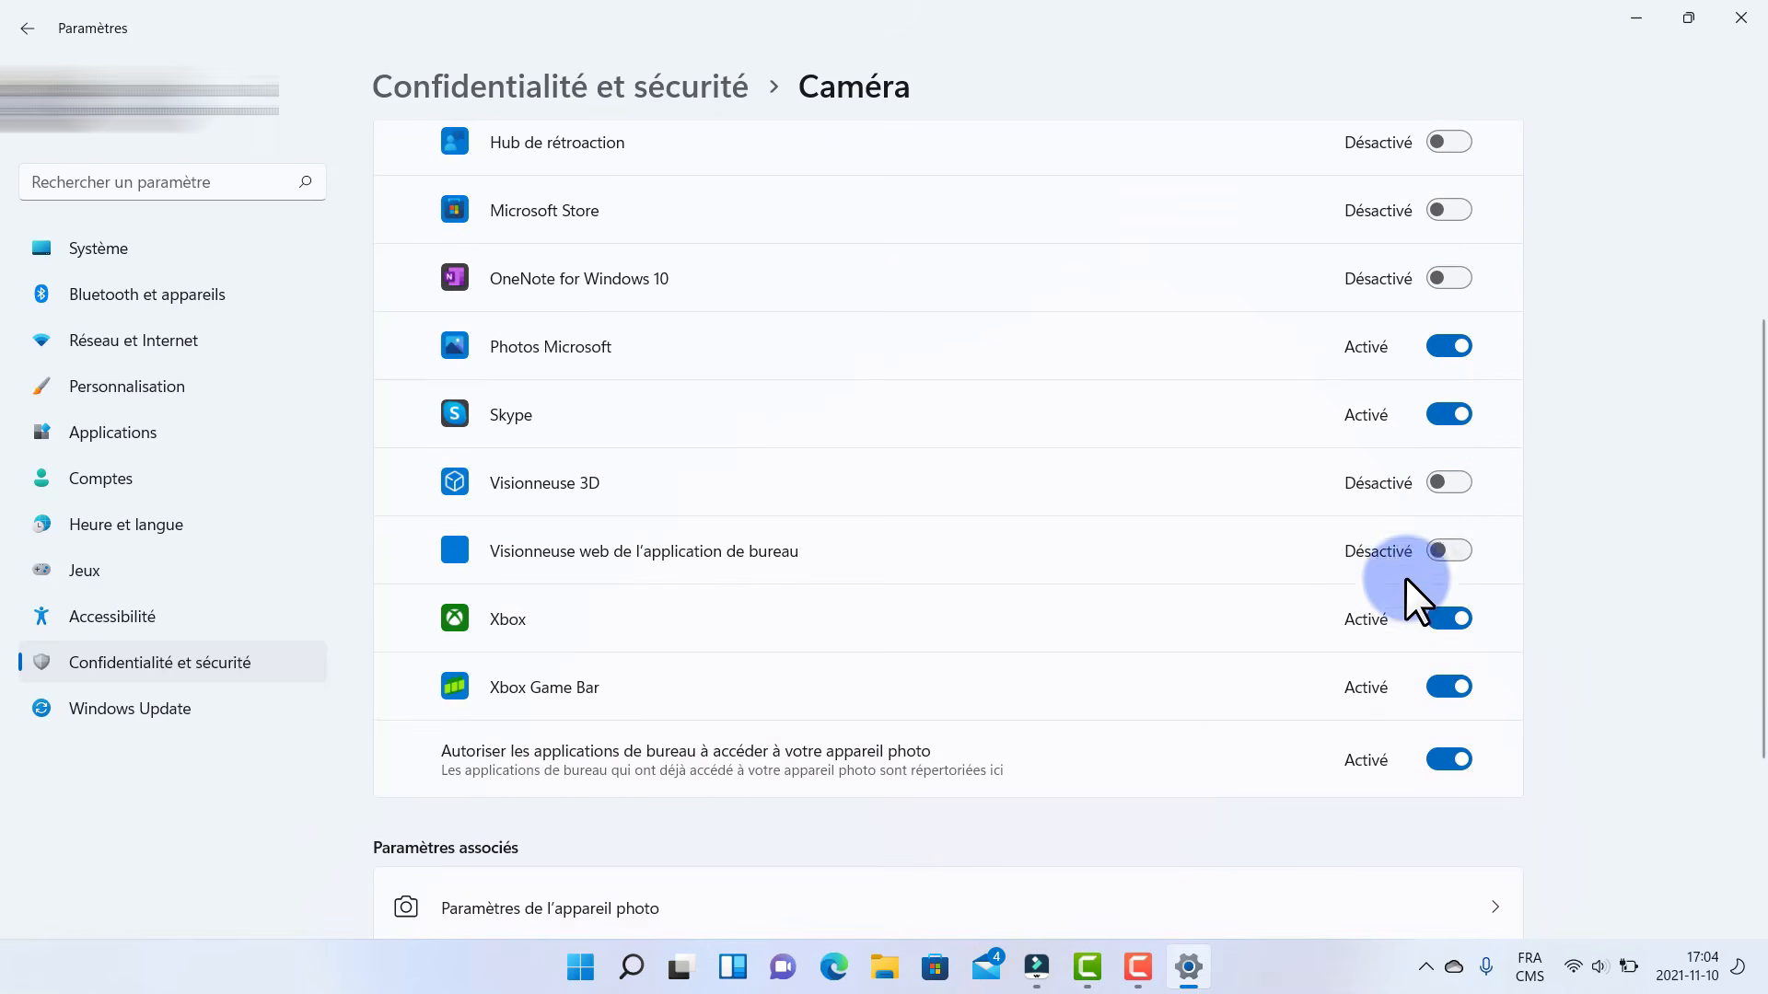
pyautogui.click(1449, 760)
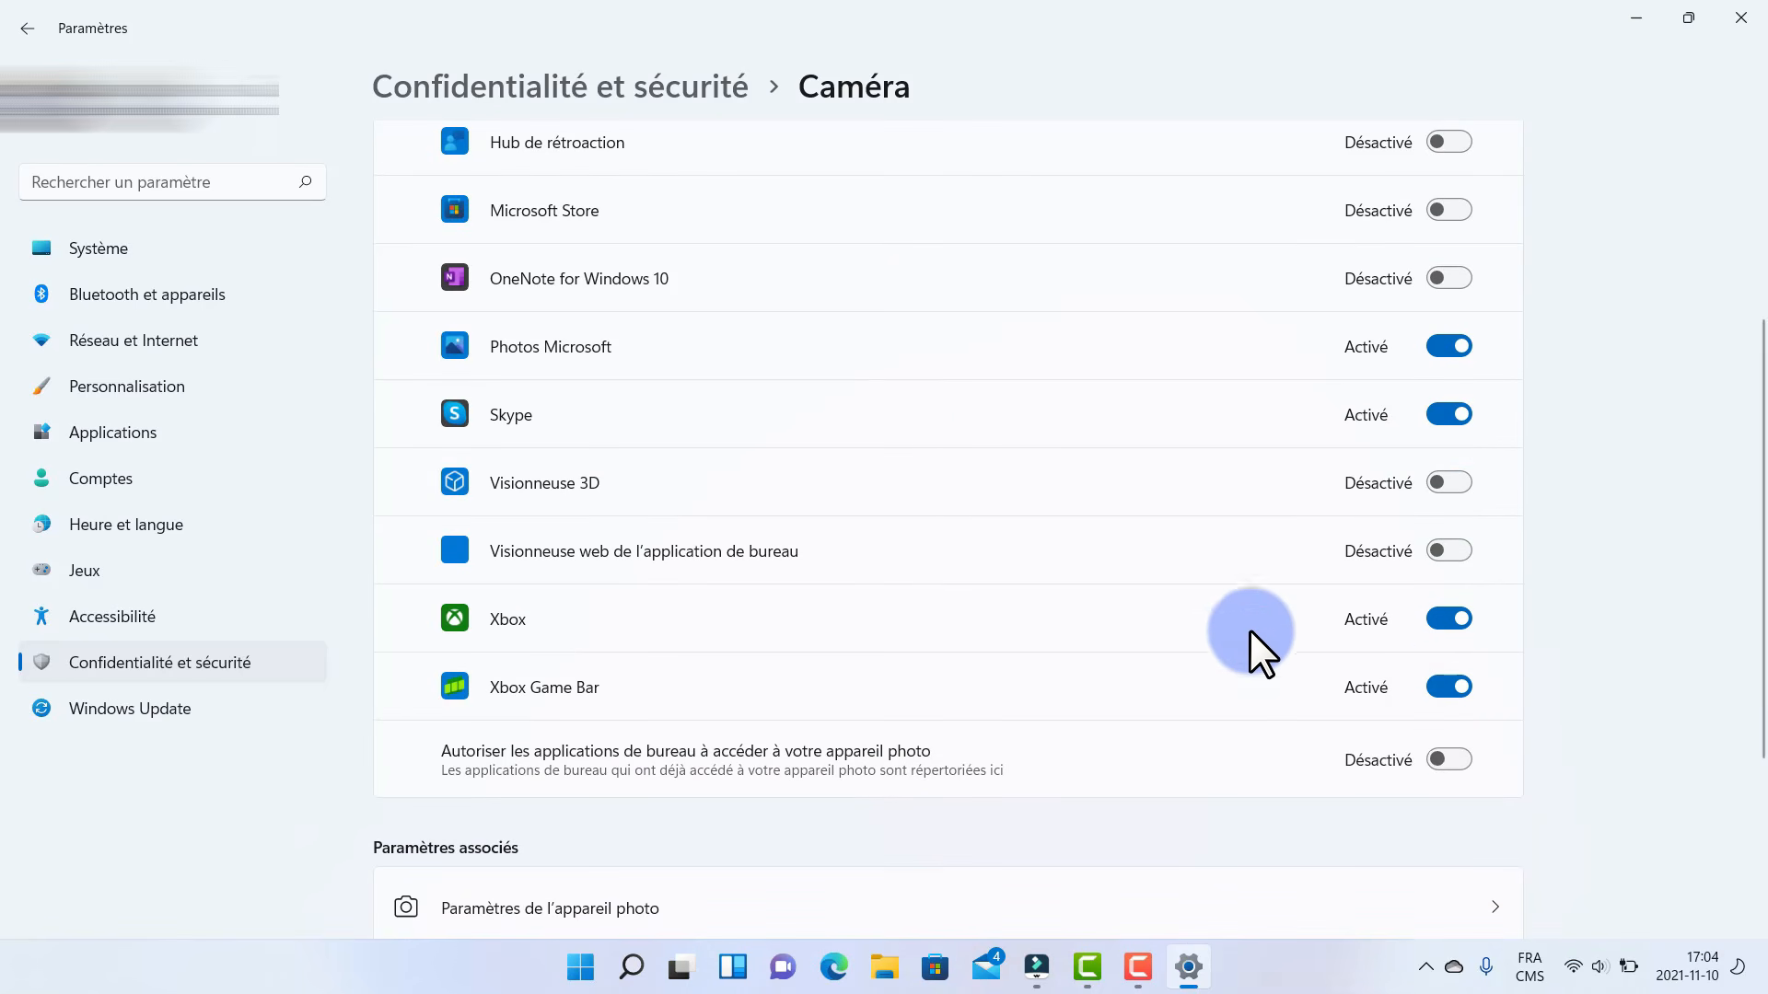
pyautogui.scroll(4, 1243, 605)
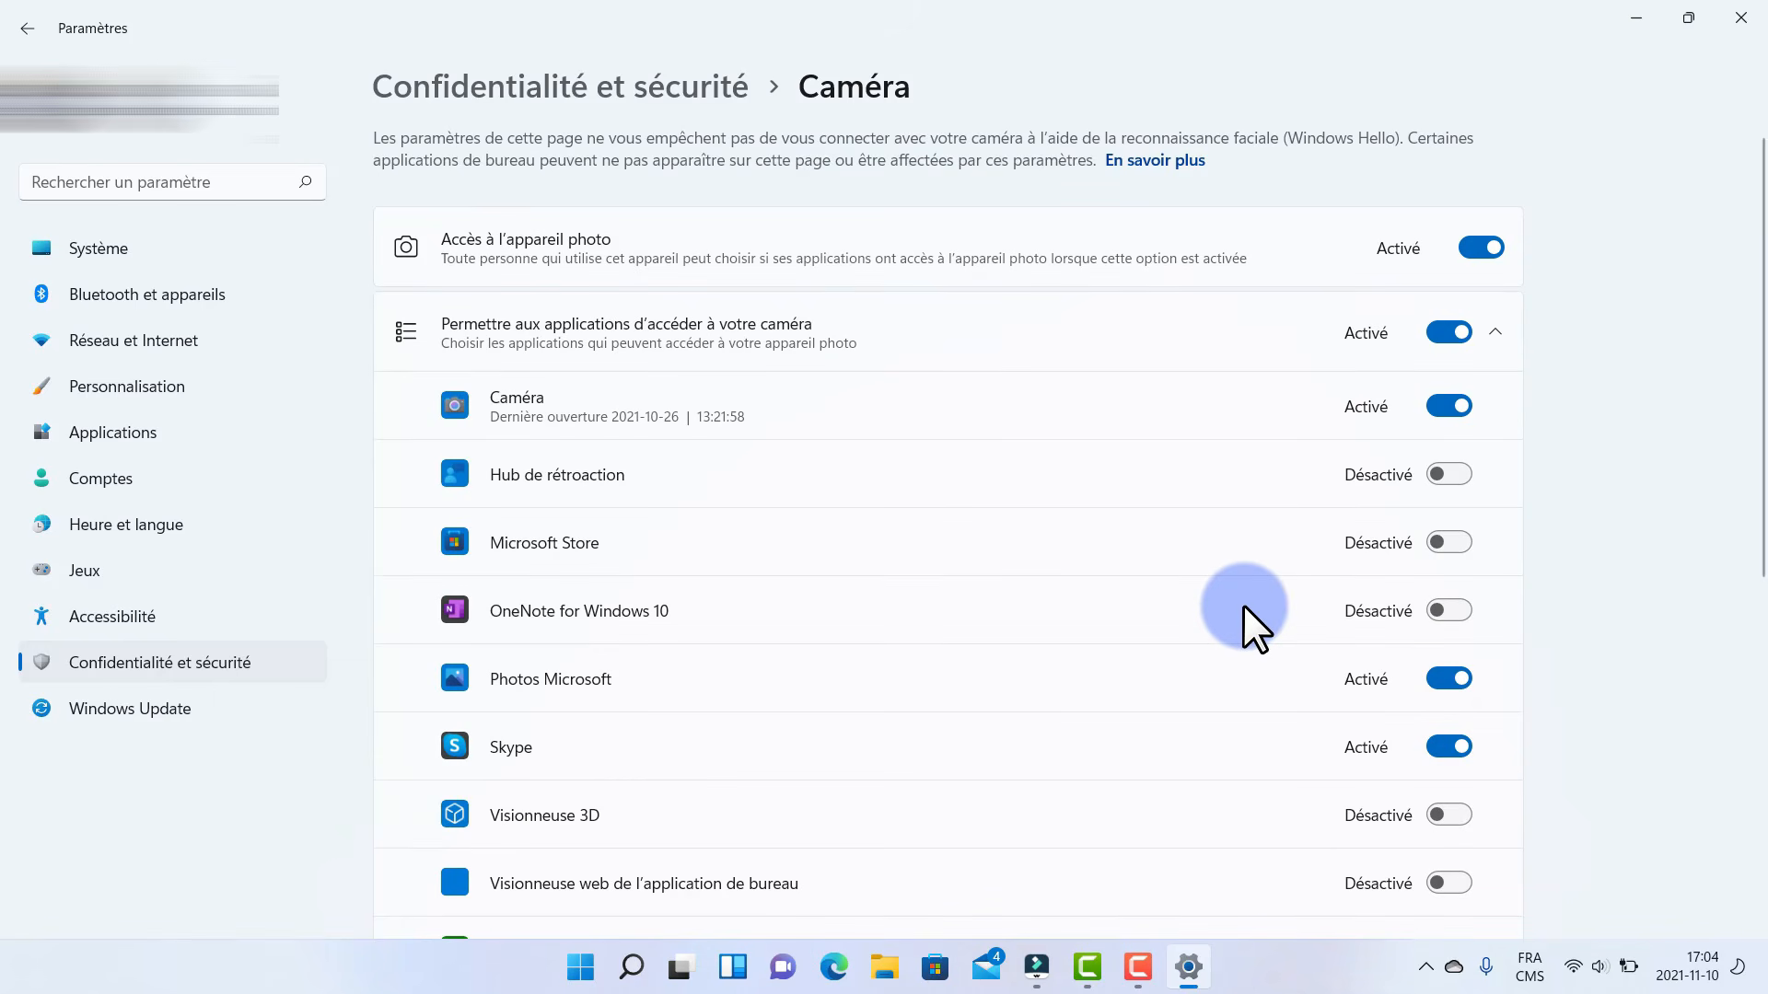
pyautogui.scroll(-4, 1243, 604)
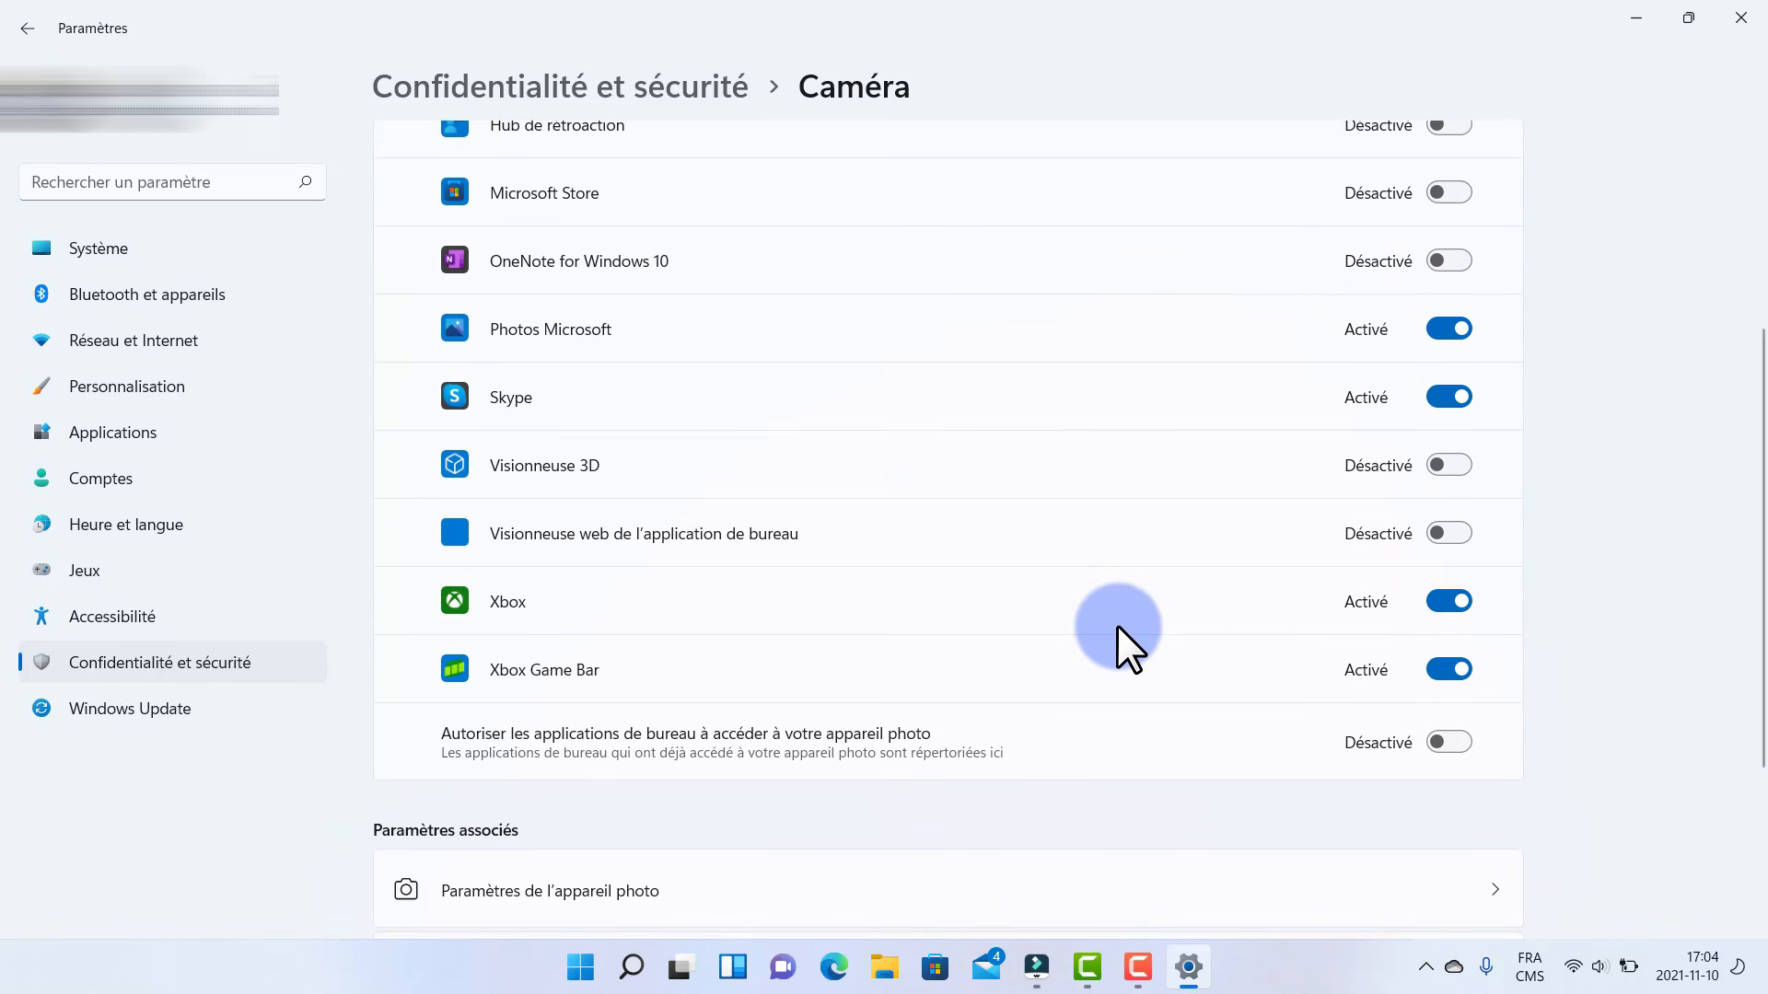
pyautogui.scroll(4, 1118, 626)
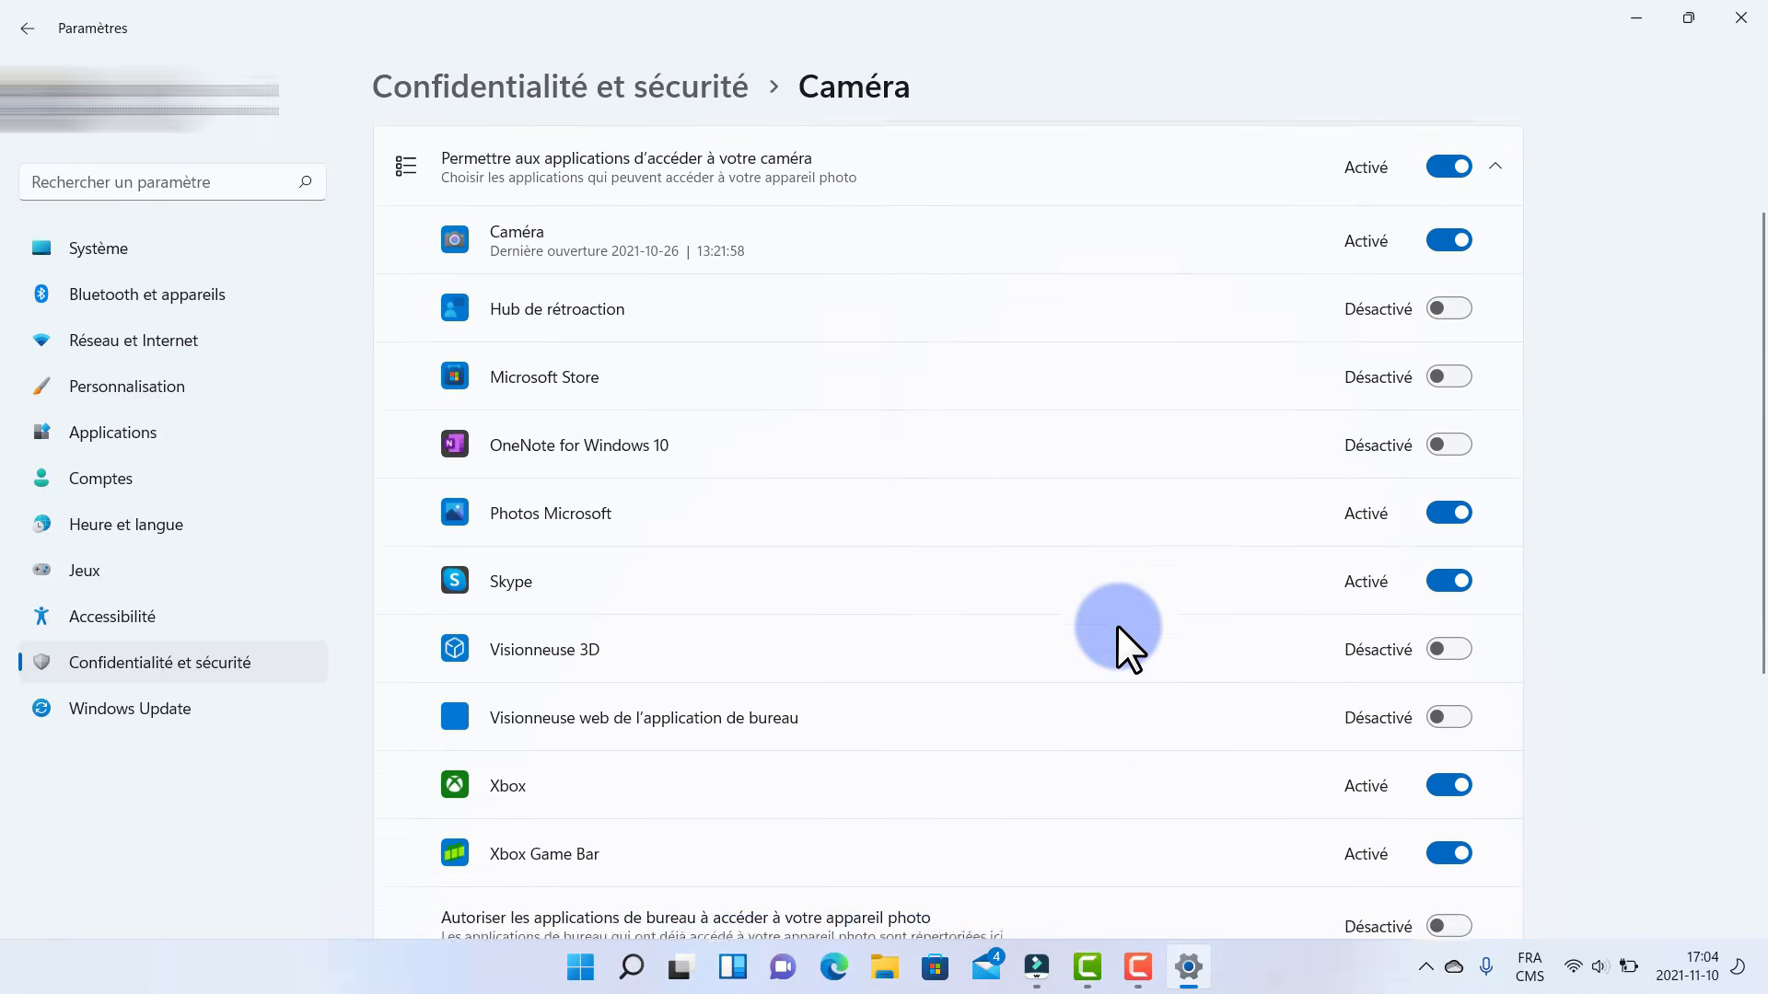
# - Go back to Confidentialité et sécurité and open the Microphone permissions to review which applications have access
pyautogui.click(473, 90)
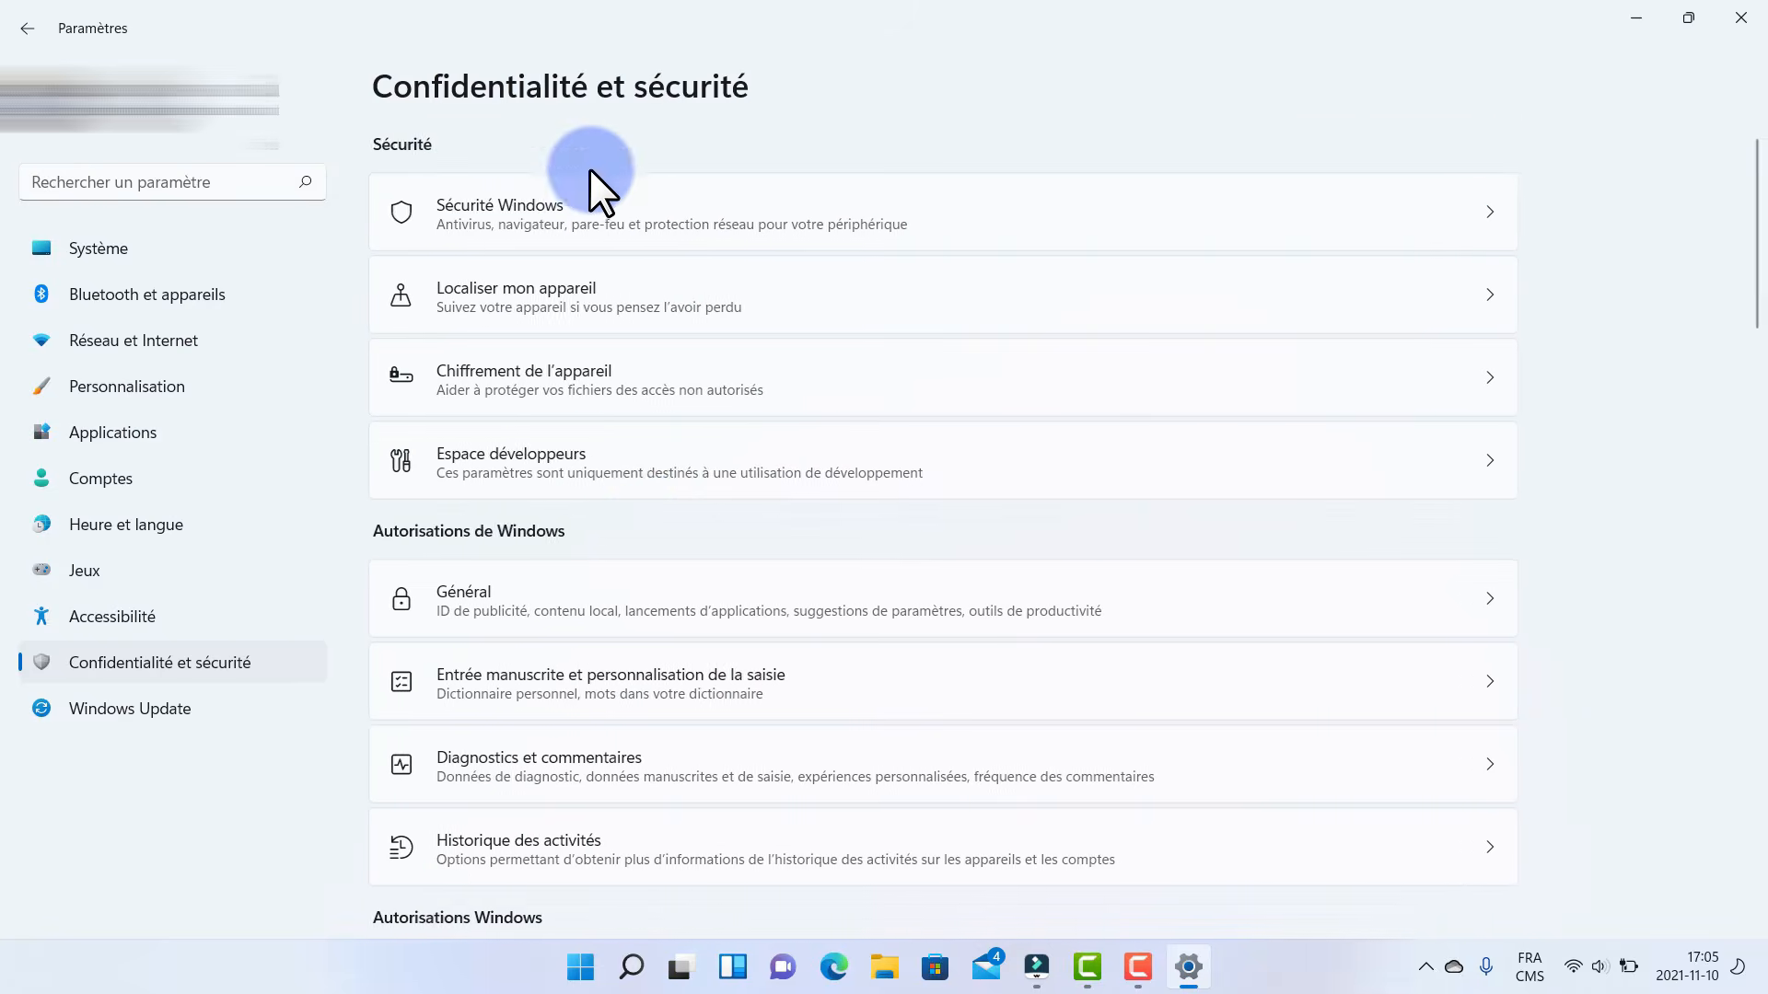
pyautogui.scroll(-15, 649, 516)
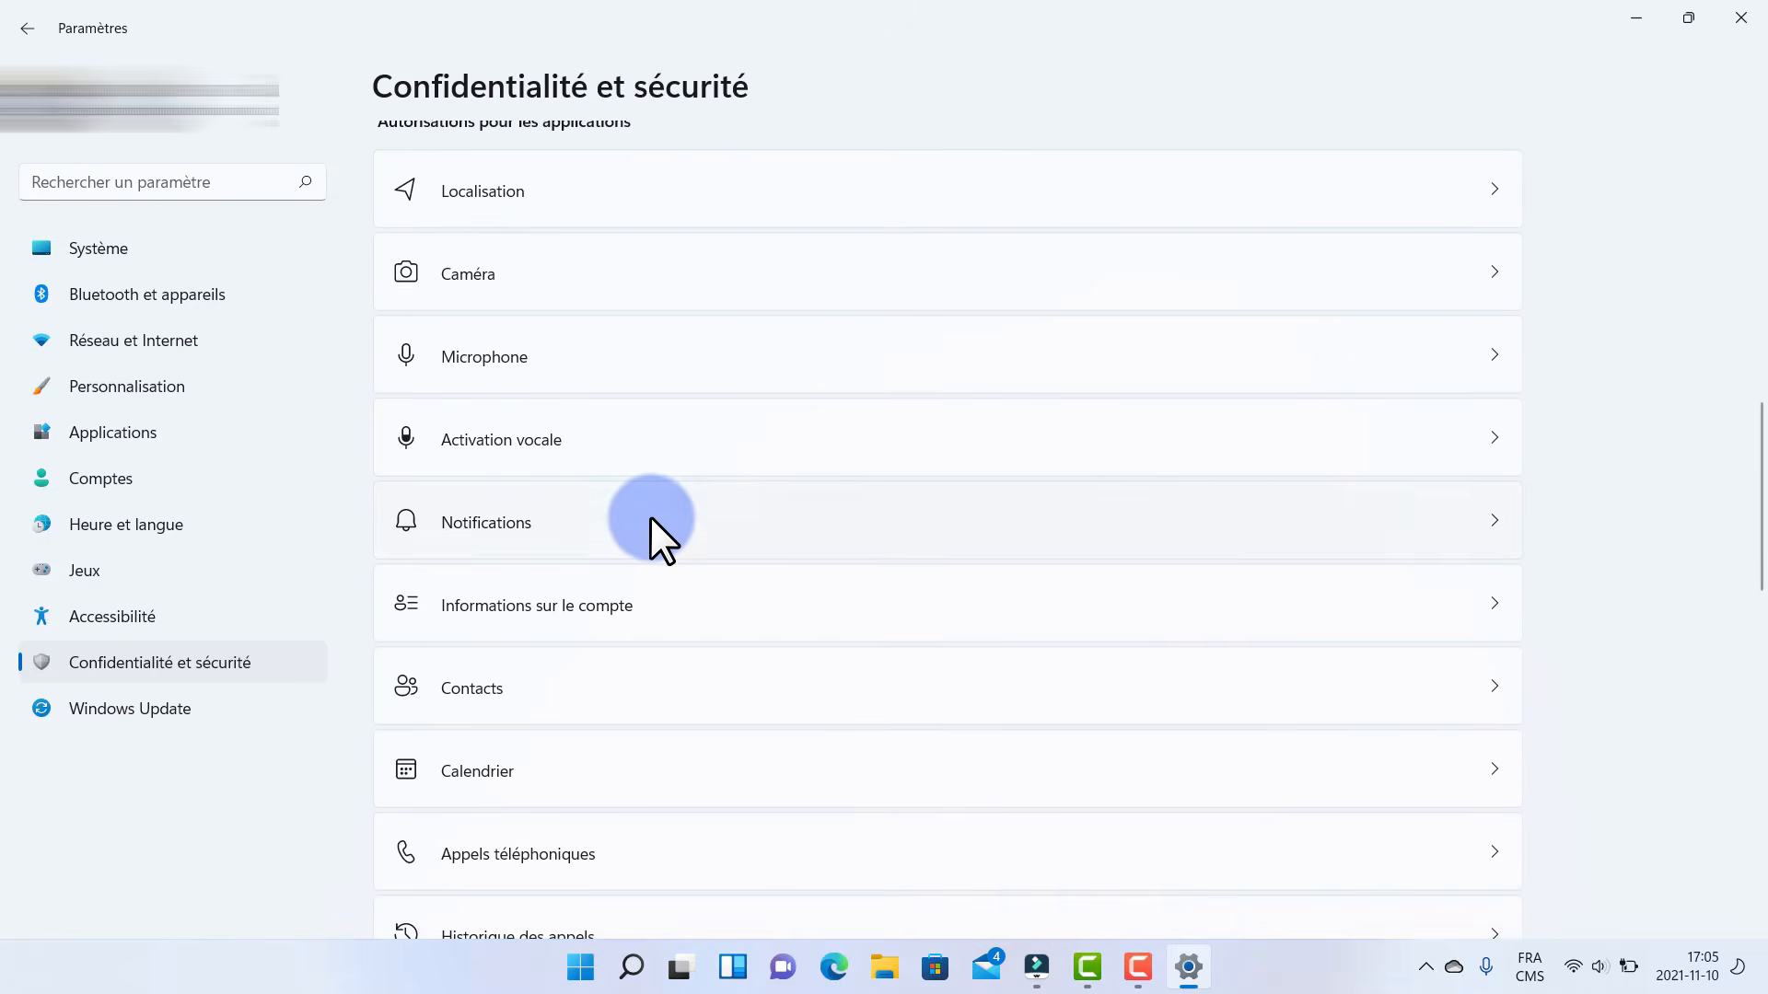
pyautogui.click(554, 301)
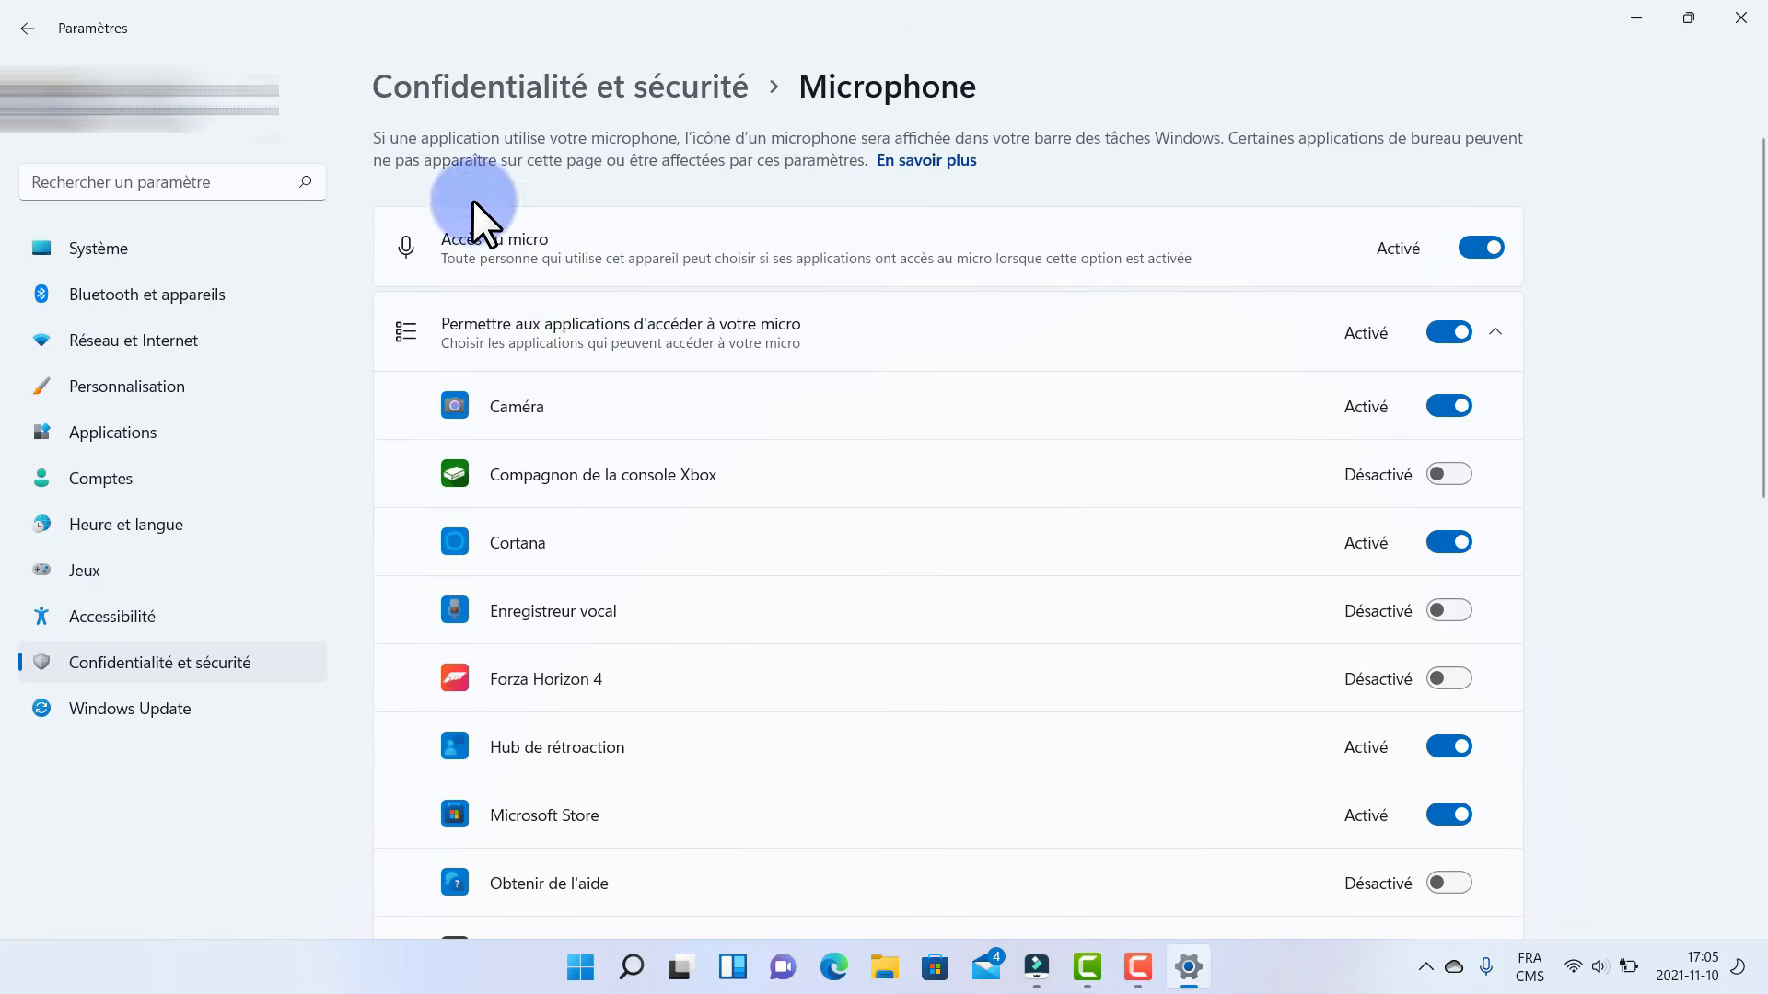
# - Review the Activation vocale permissions, including Cortana's access, and return to the main Confidentialité et sécurité page
pyautogui.click(499, 86)
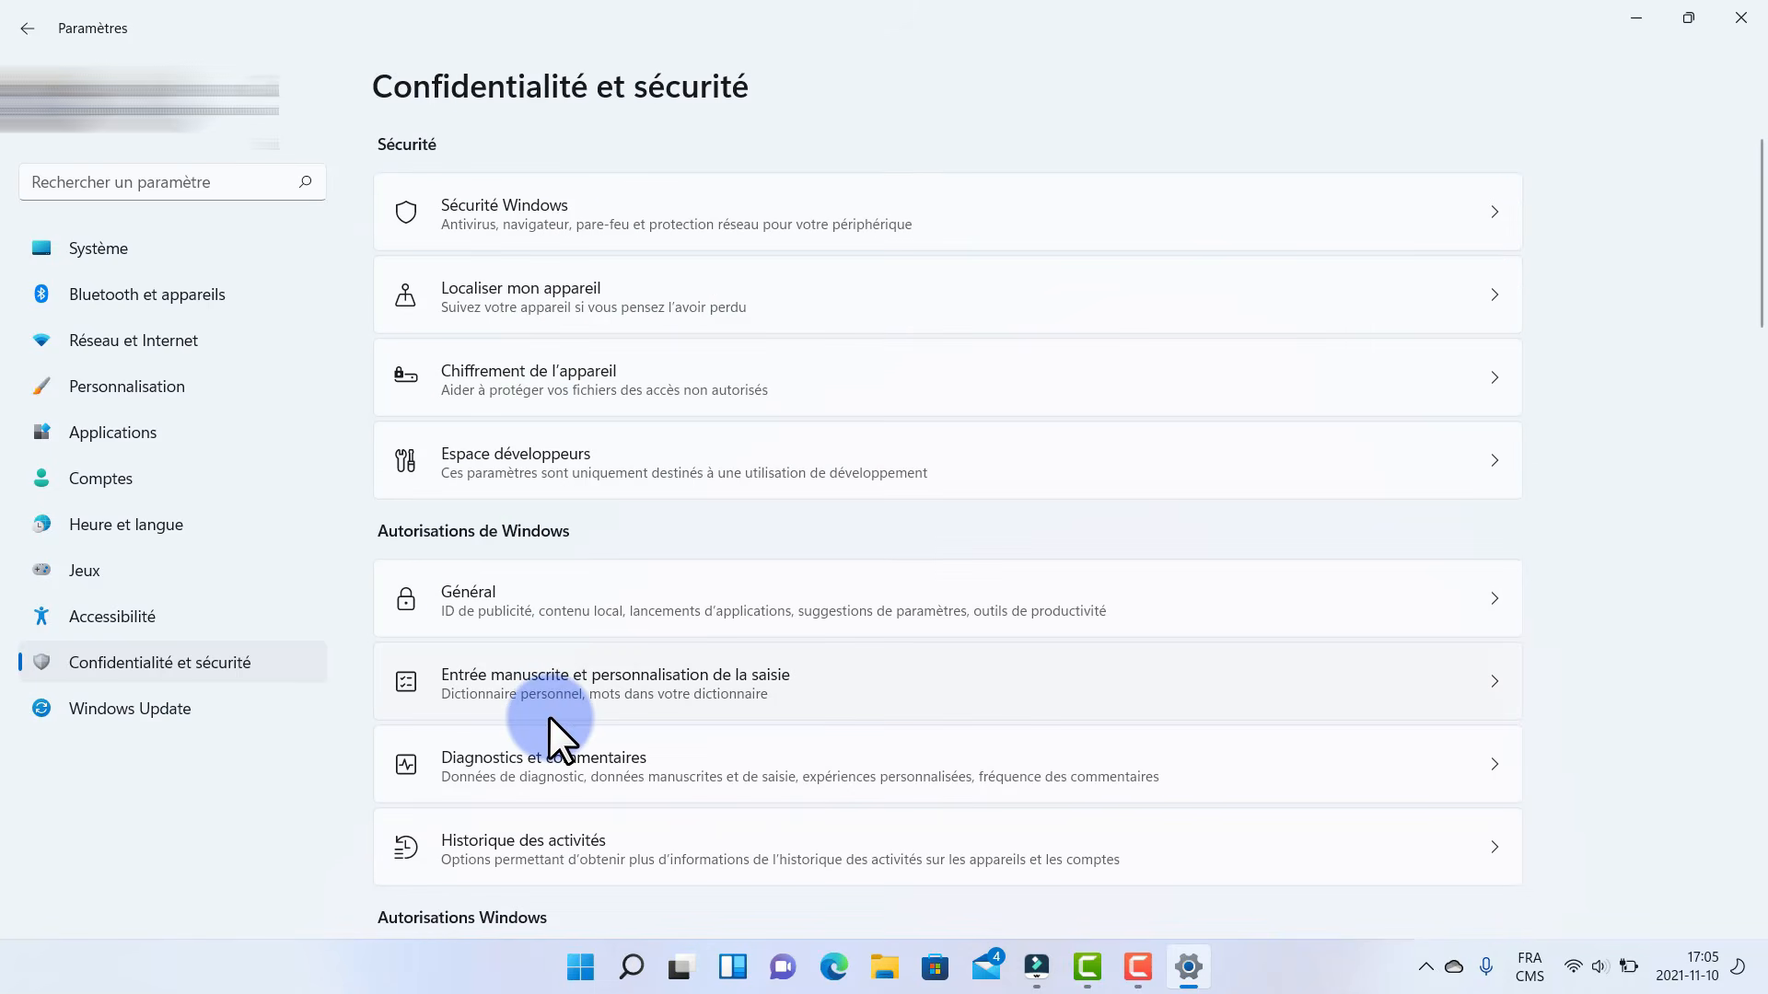
pyautogui.scroll(-10, 548, 716)
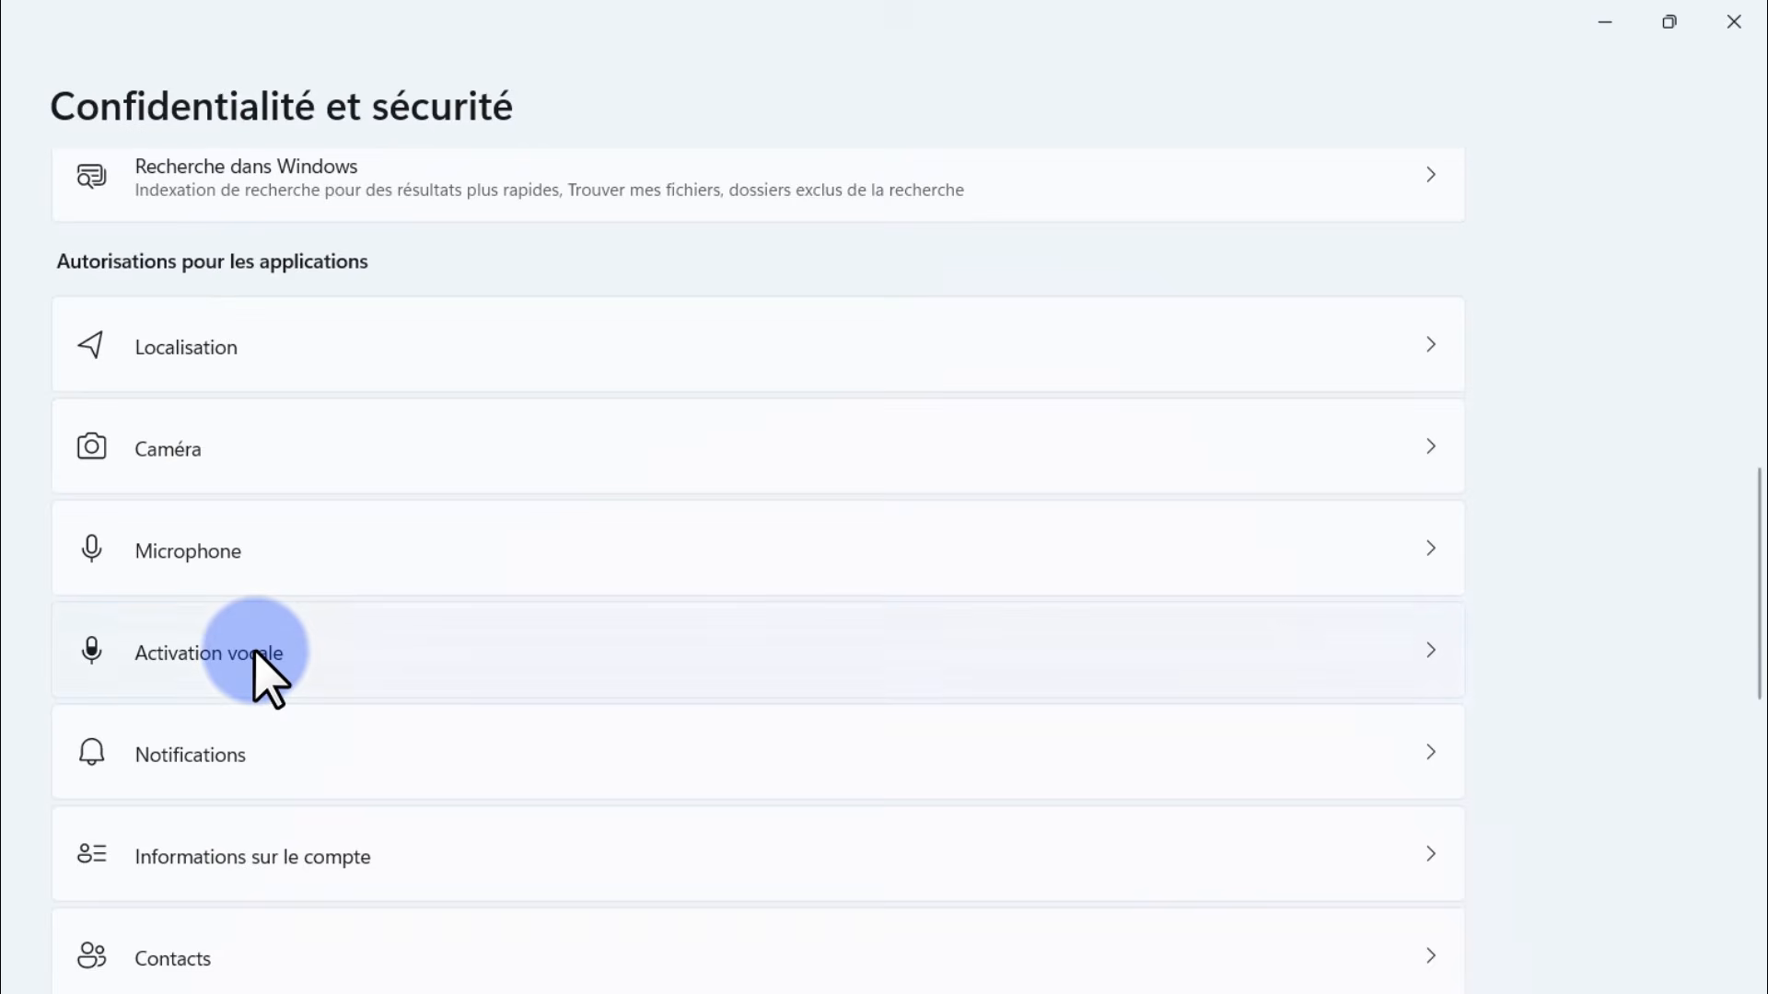
pyautogui.click(258, 656)
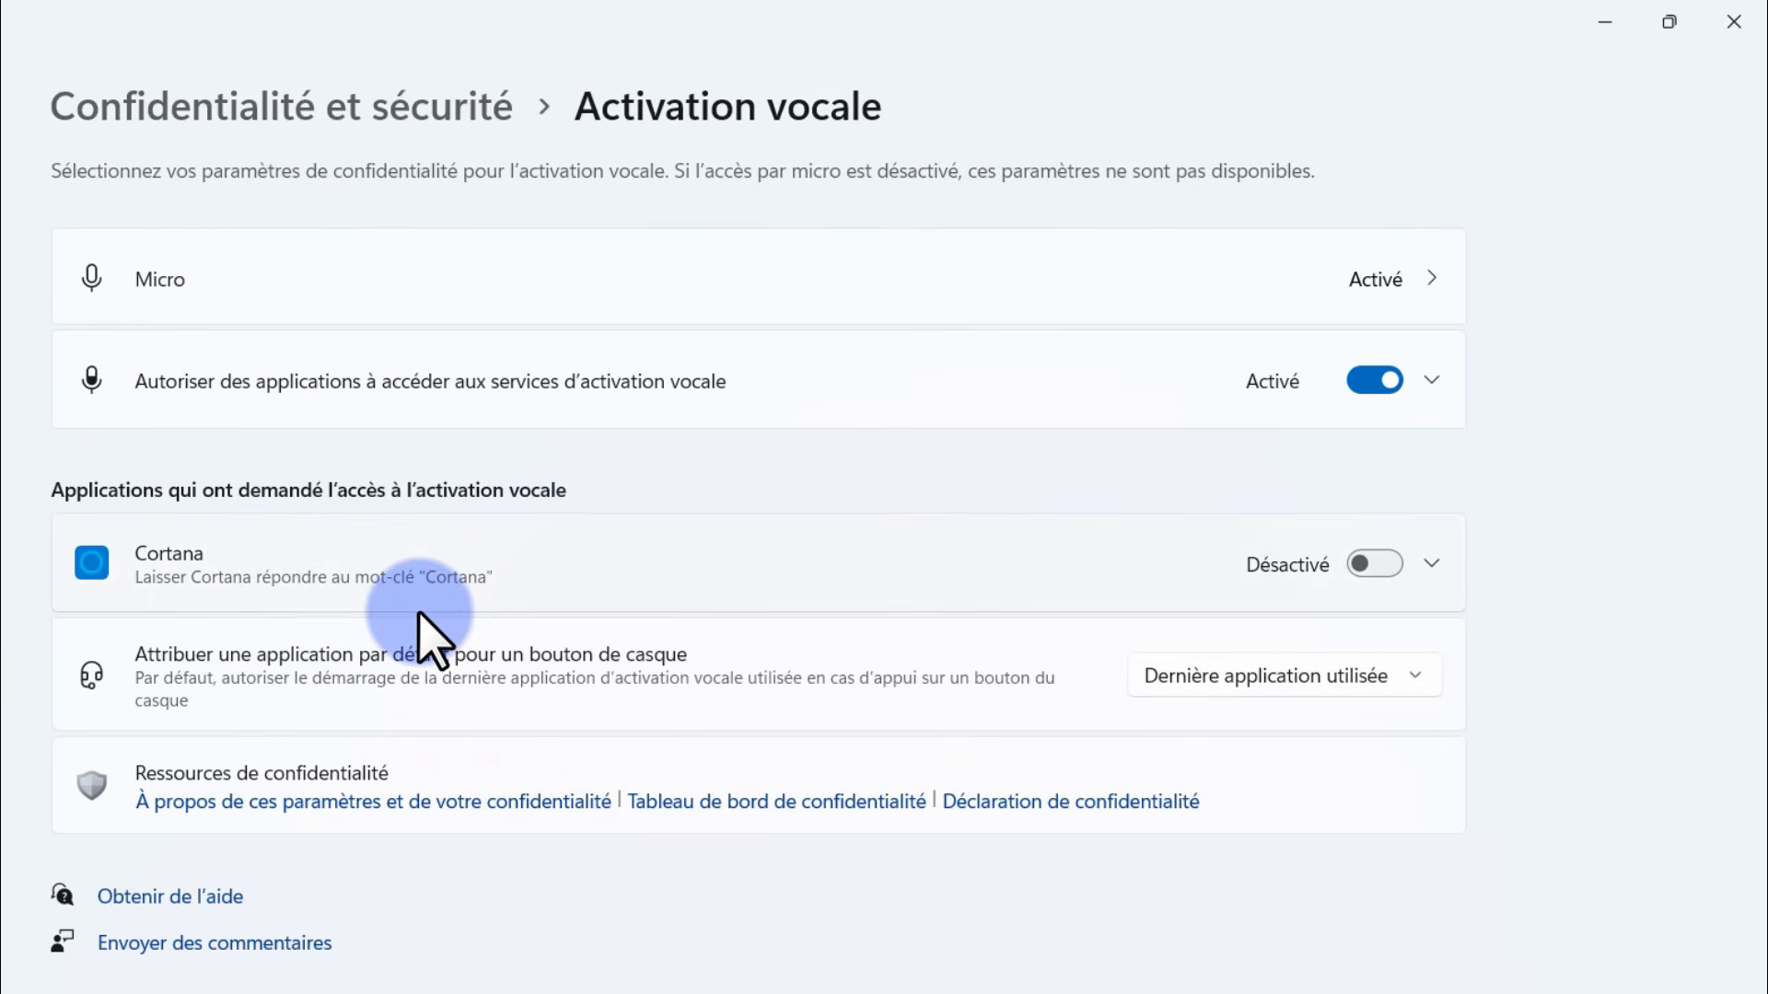
pyautogui.click(229, 118)
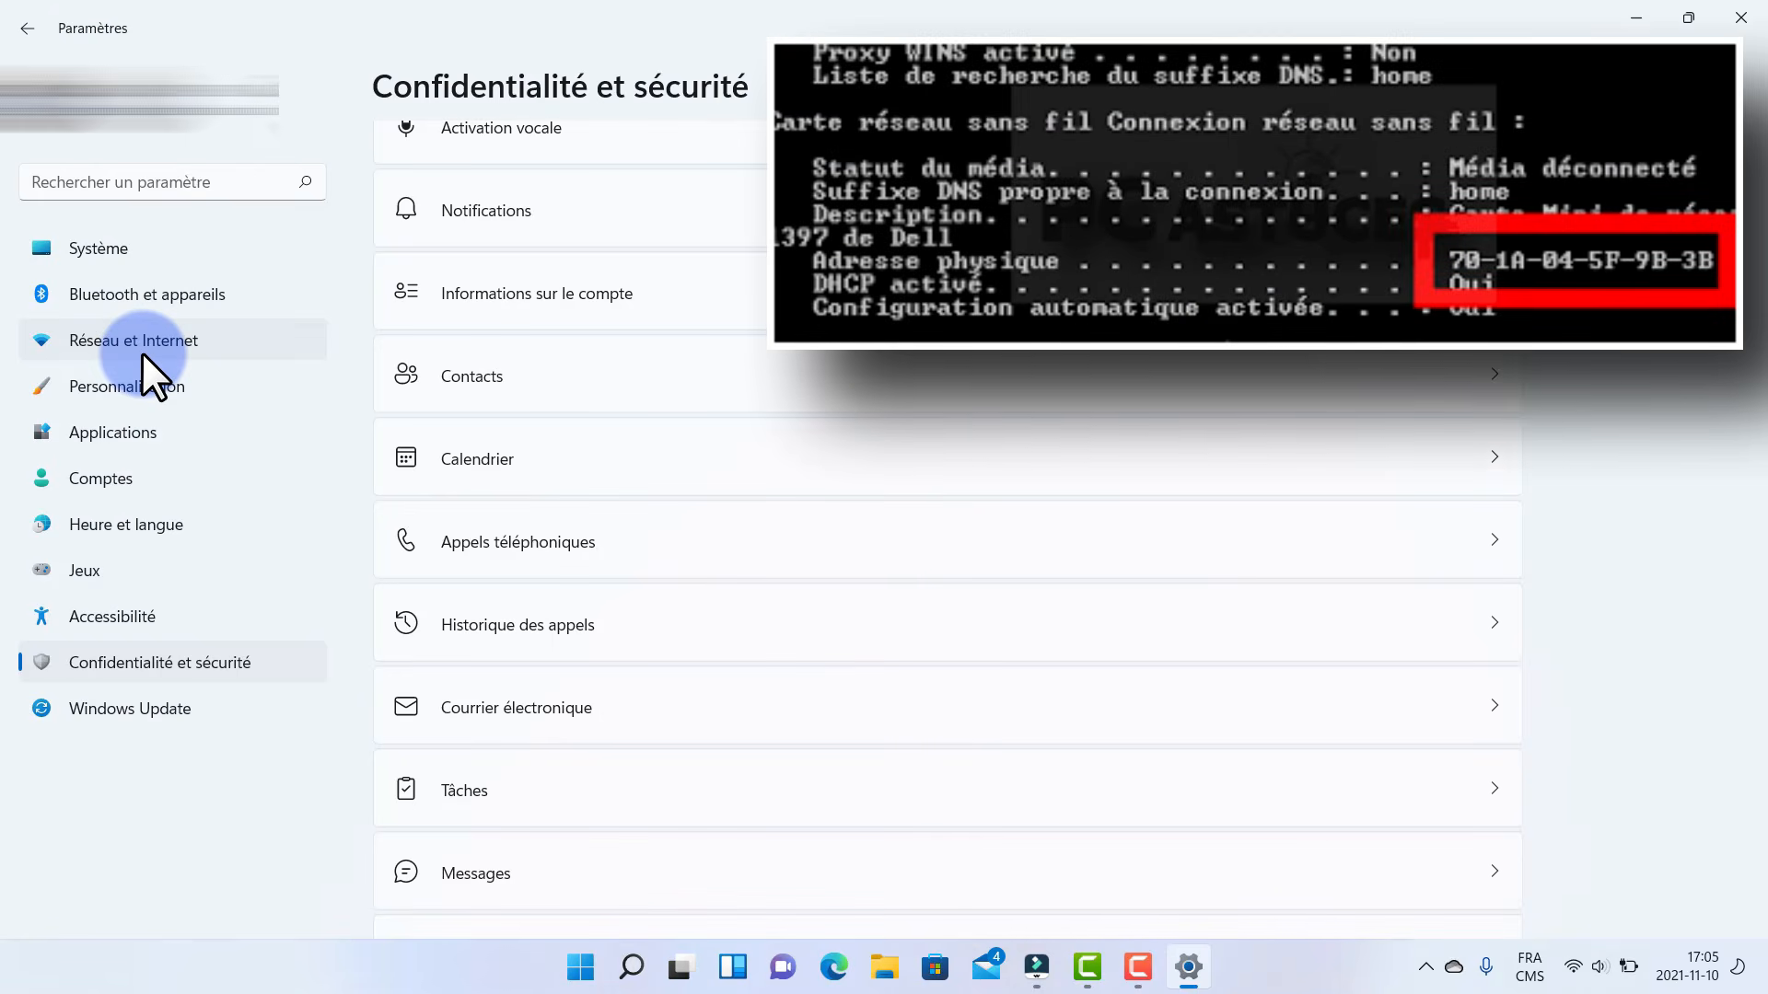
# - Turn on Adresses matérielles aléatoires in the Wi-Fi settings under Réseau et Internet
pyautogui.click(143, 351)
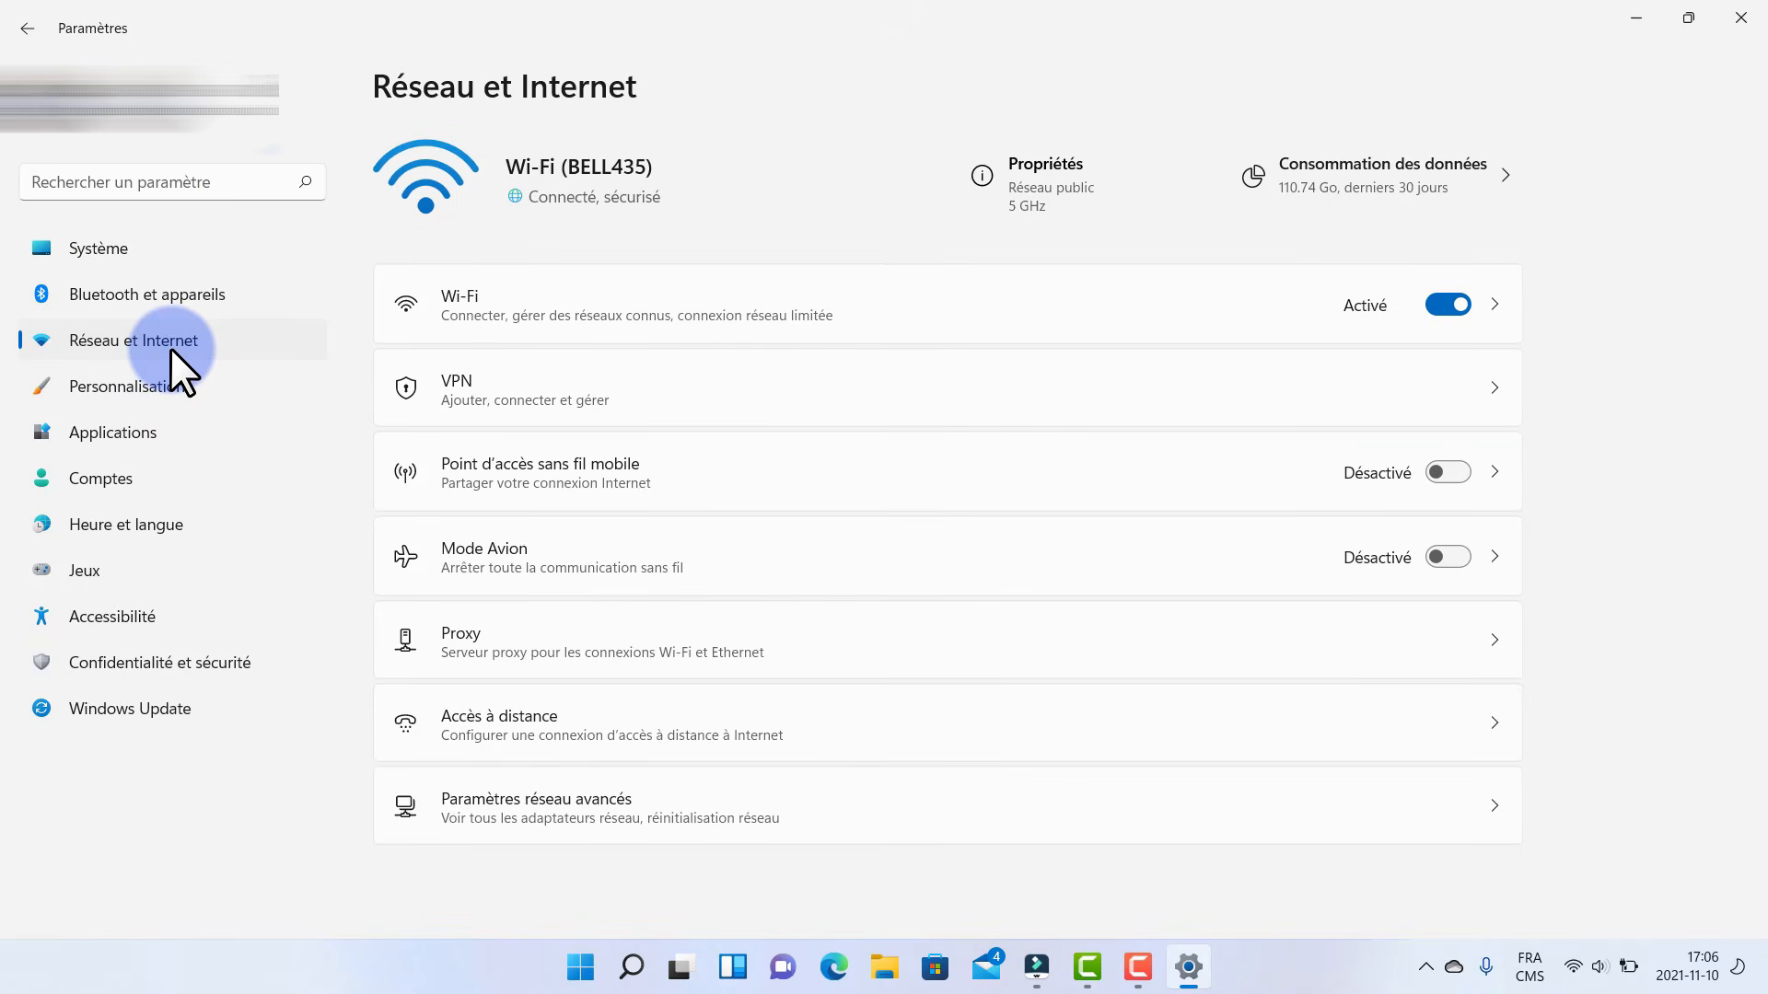
pyautogui.click(573, 304)
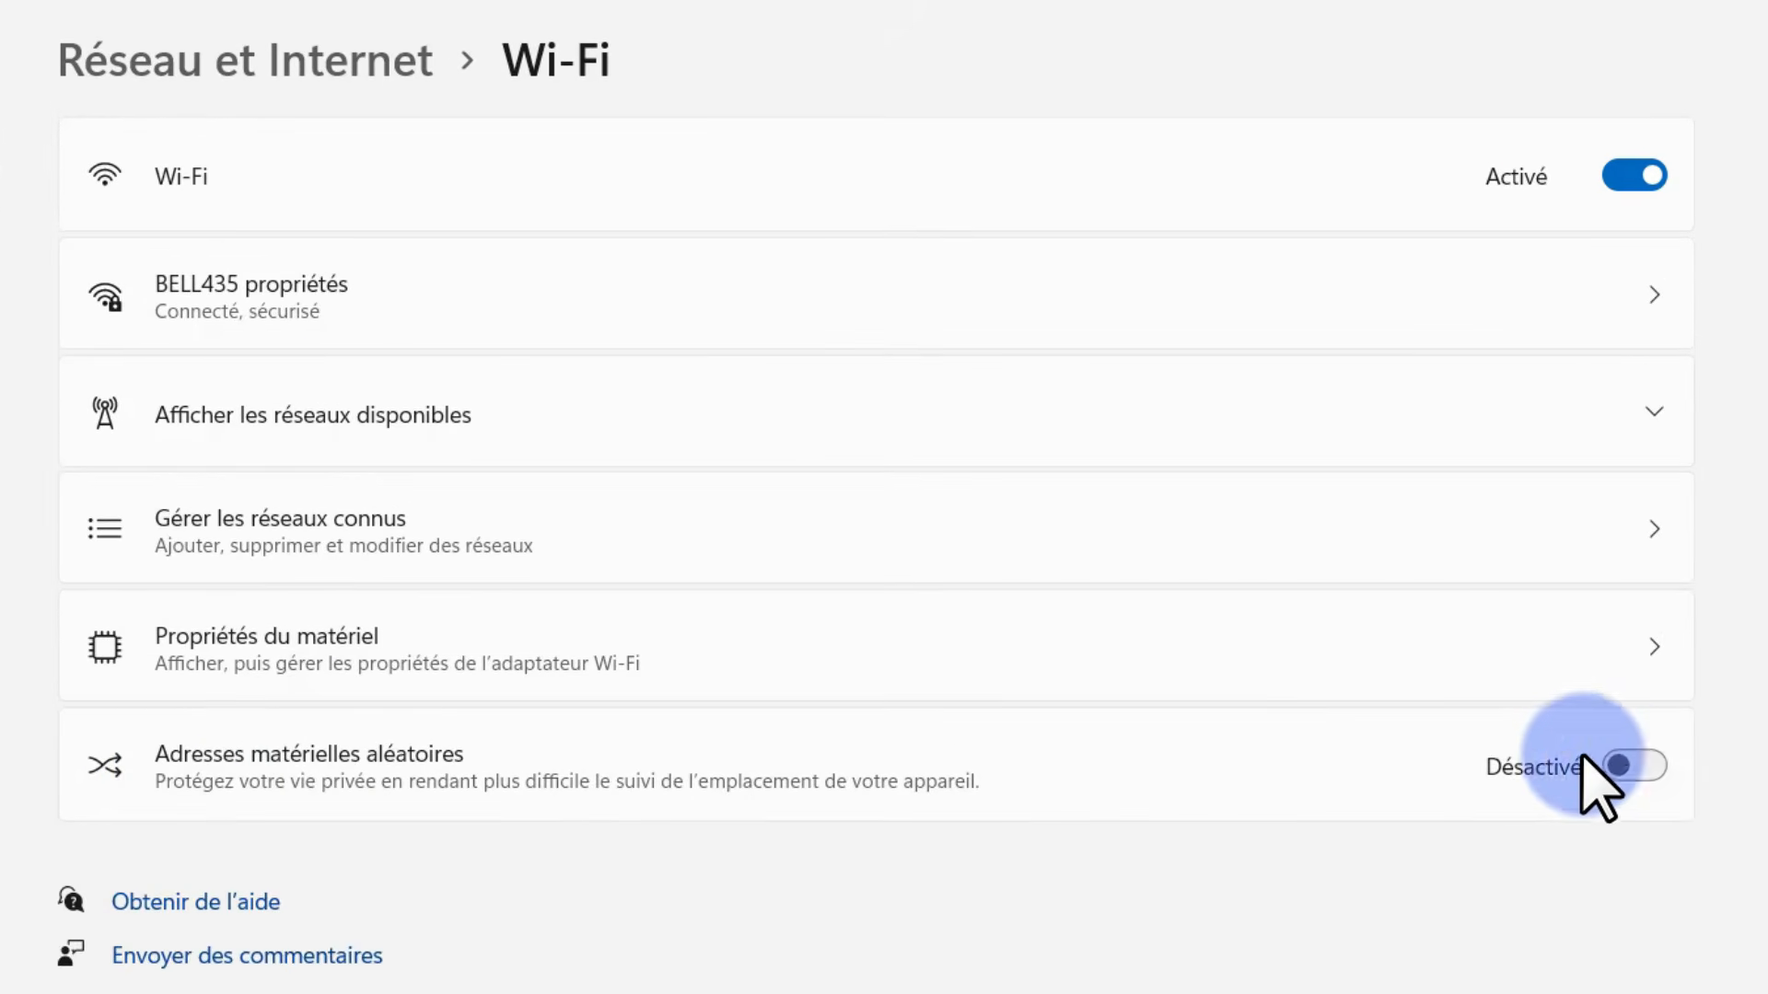
pyautogui.click(1617, 764)
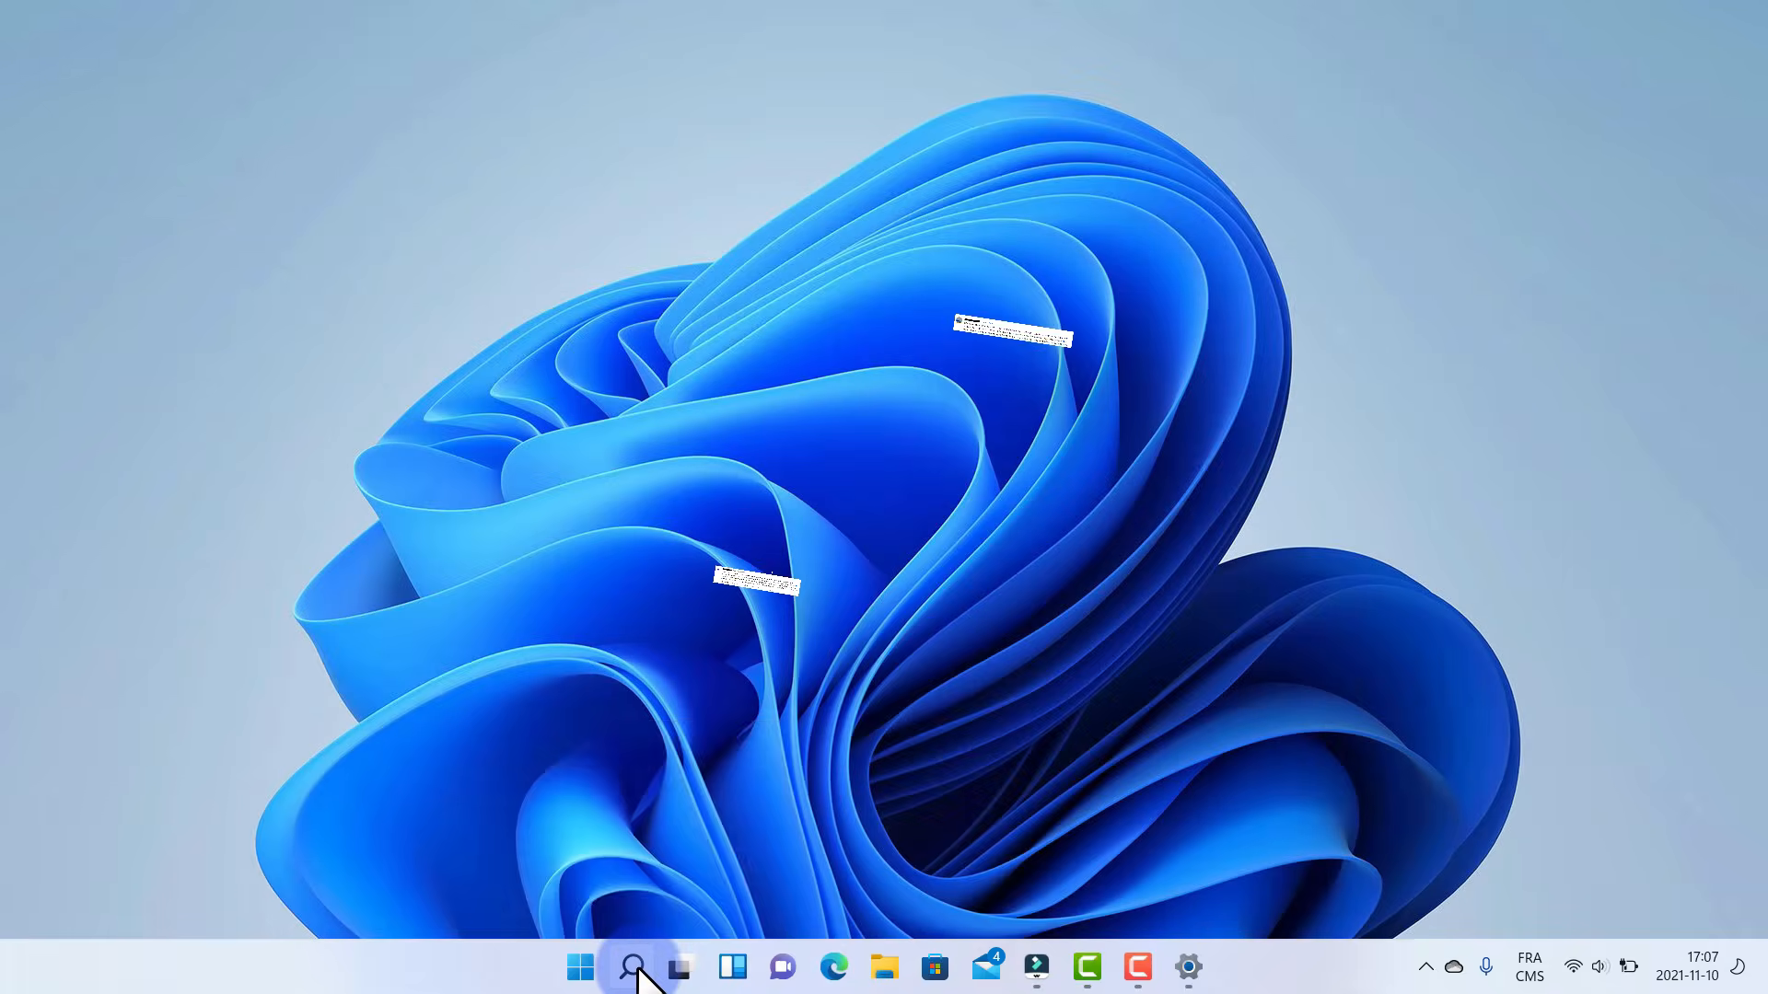
# - Search Windows for "update", open the Windows Update settings to check for available updates, and close the window
pyautogui.click(632, 967)
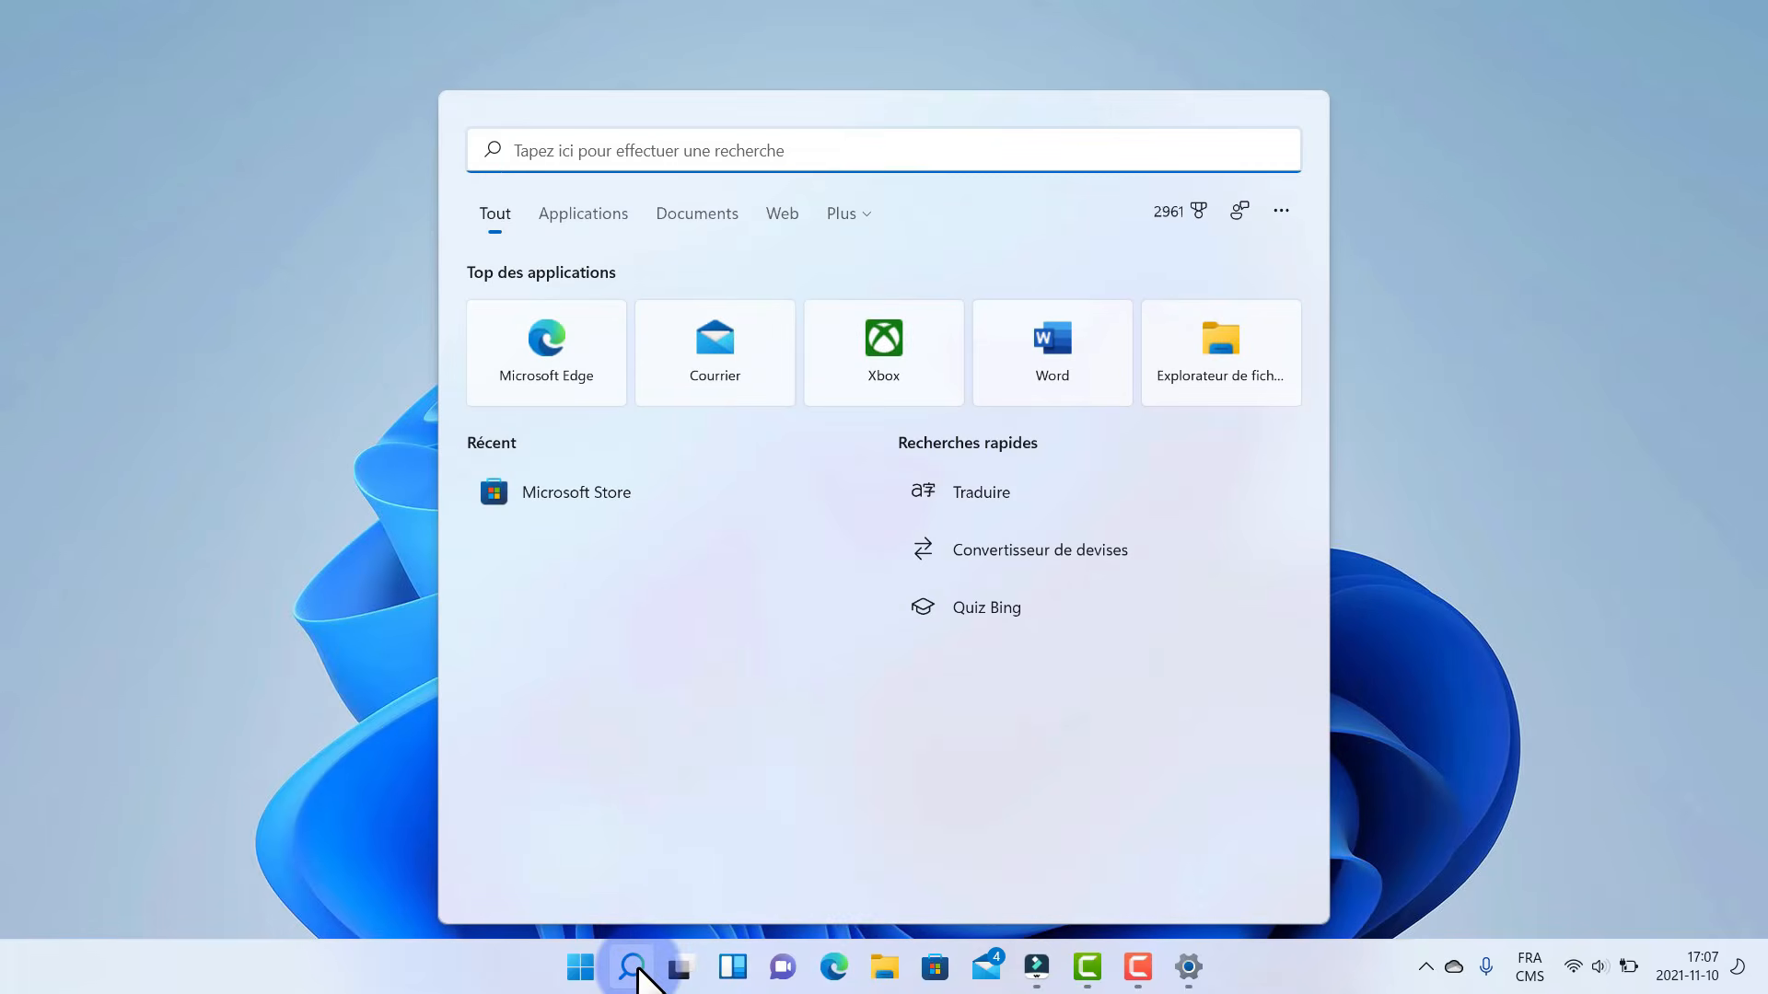
pyautogui.write('update')
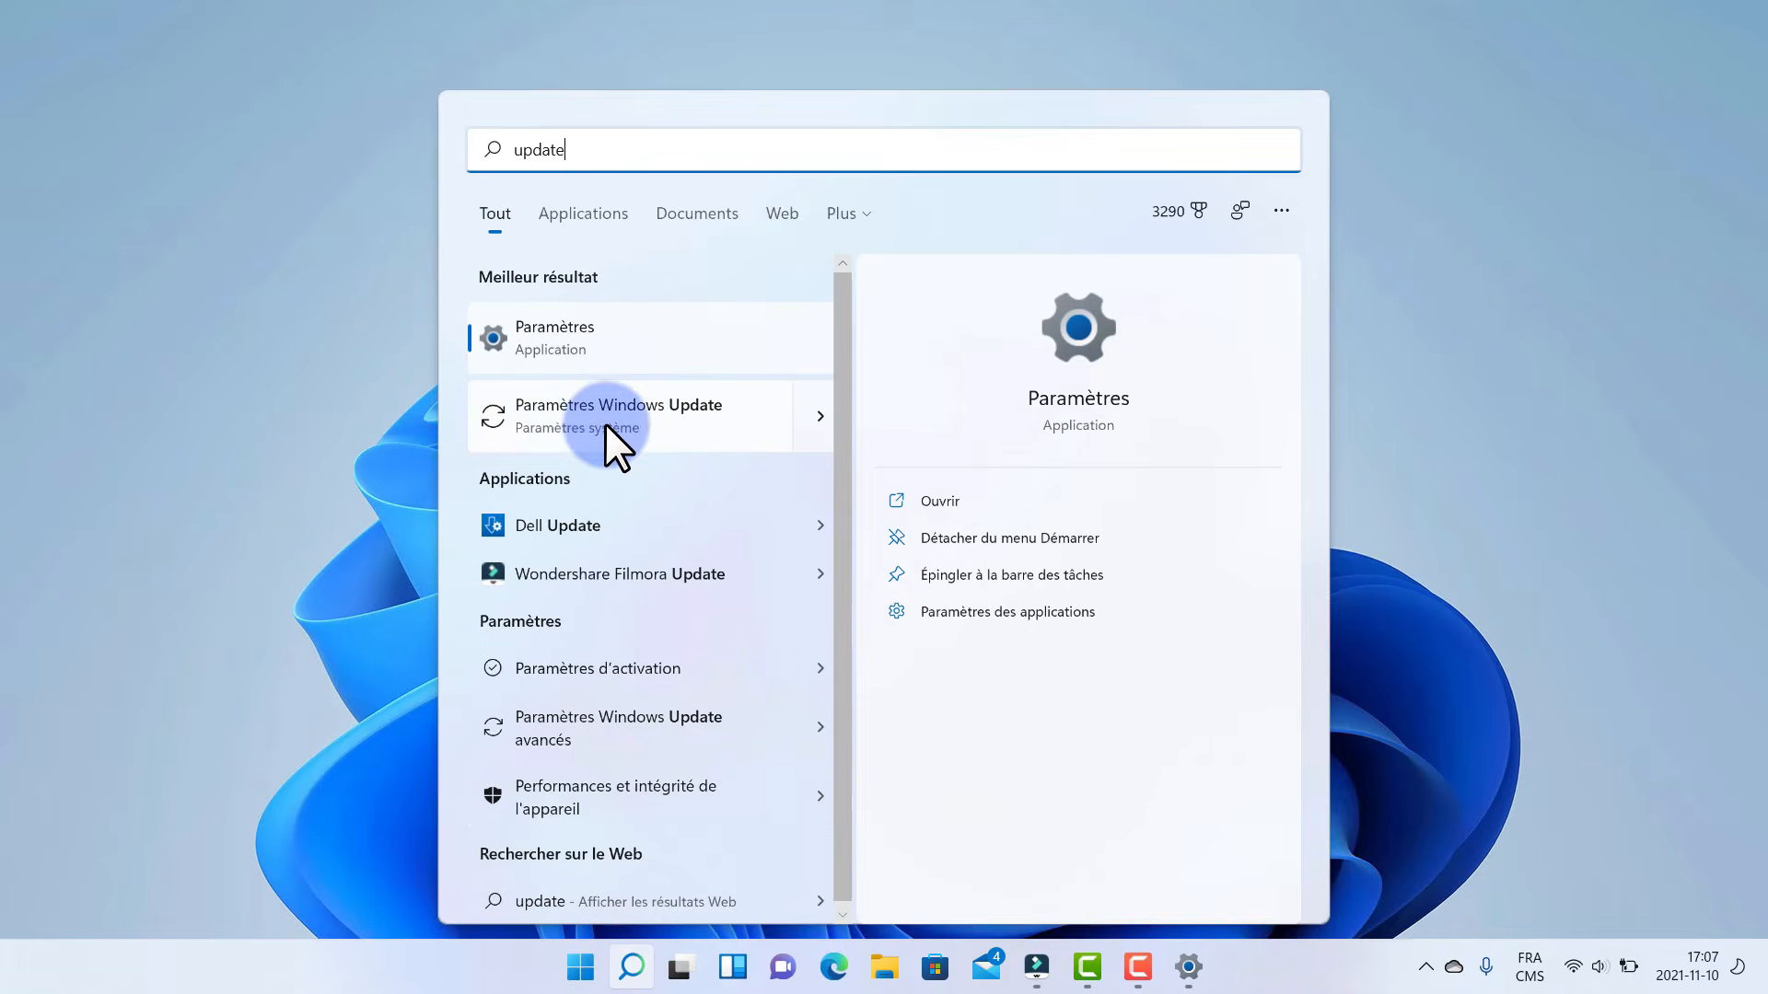
pyautogui.click(649, 412)
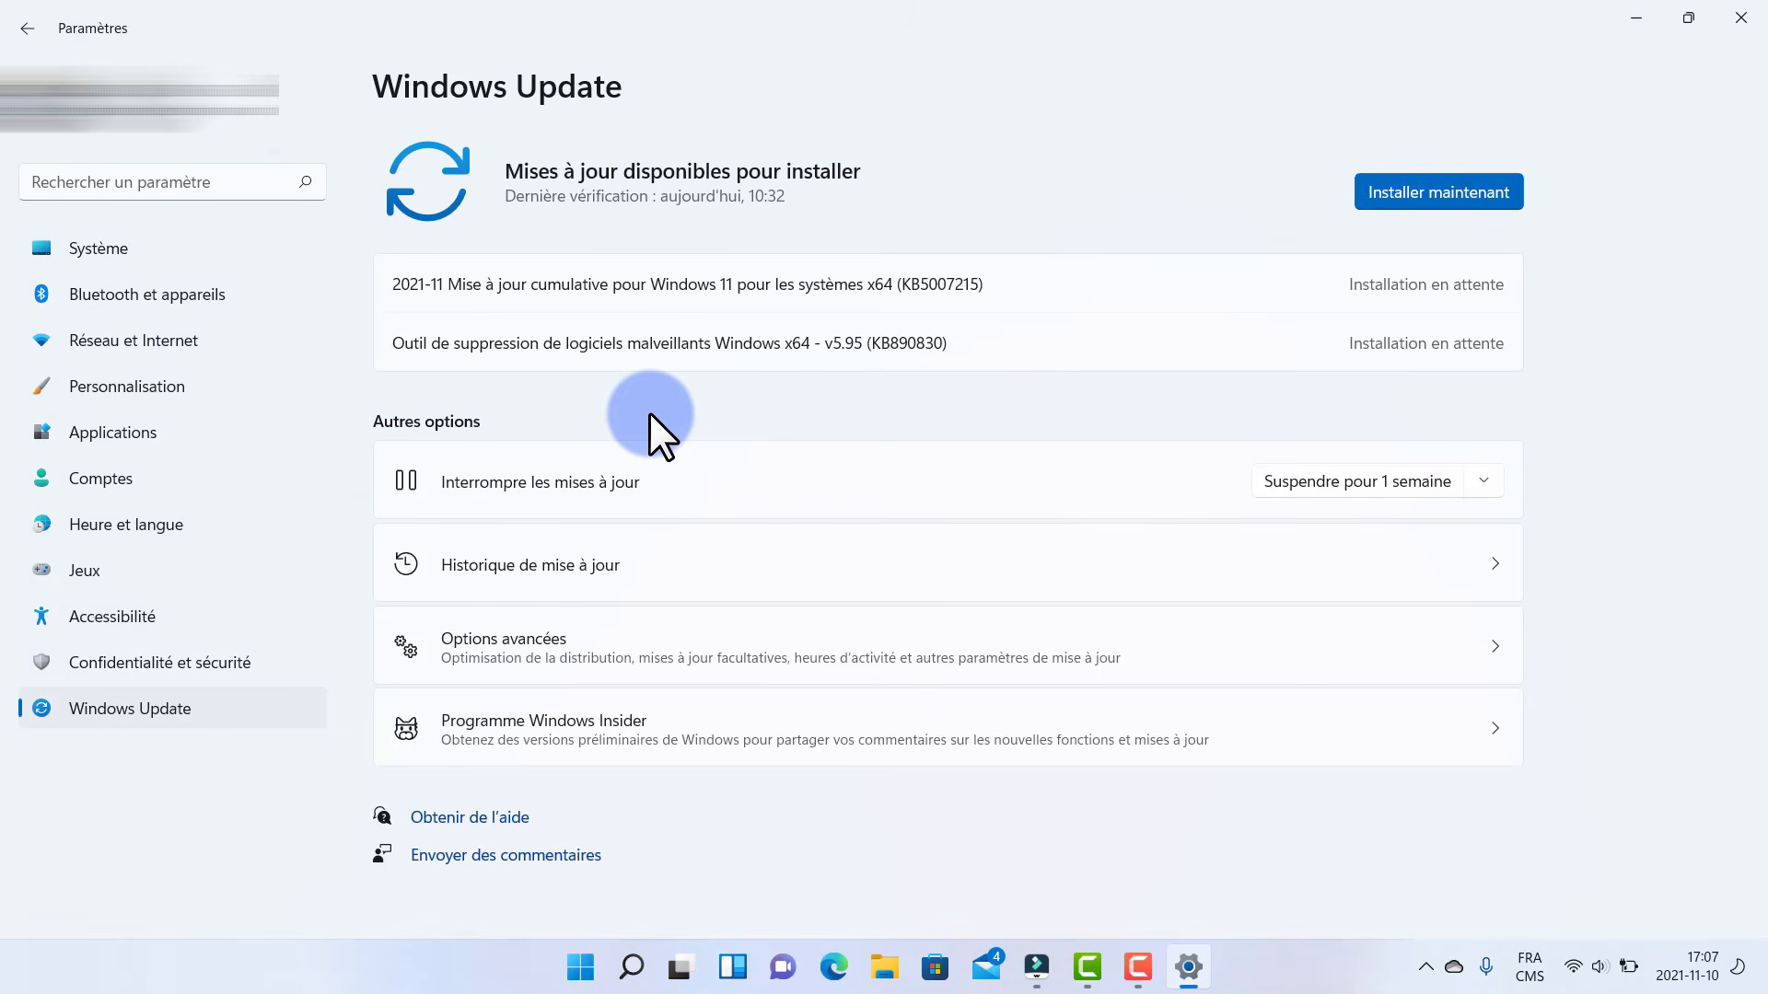
pyautogui.click(1730, 27)
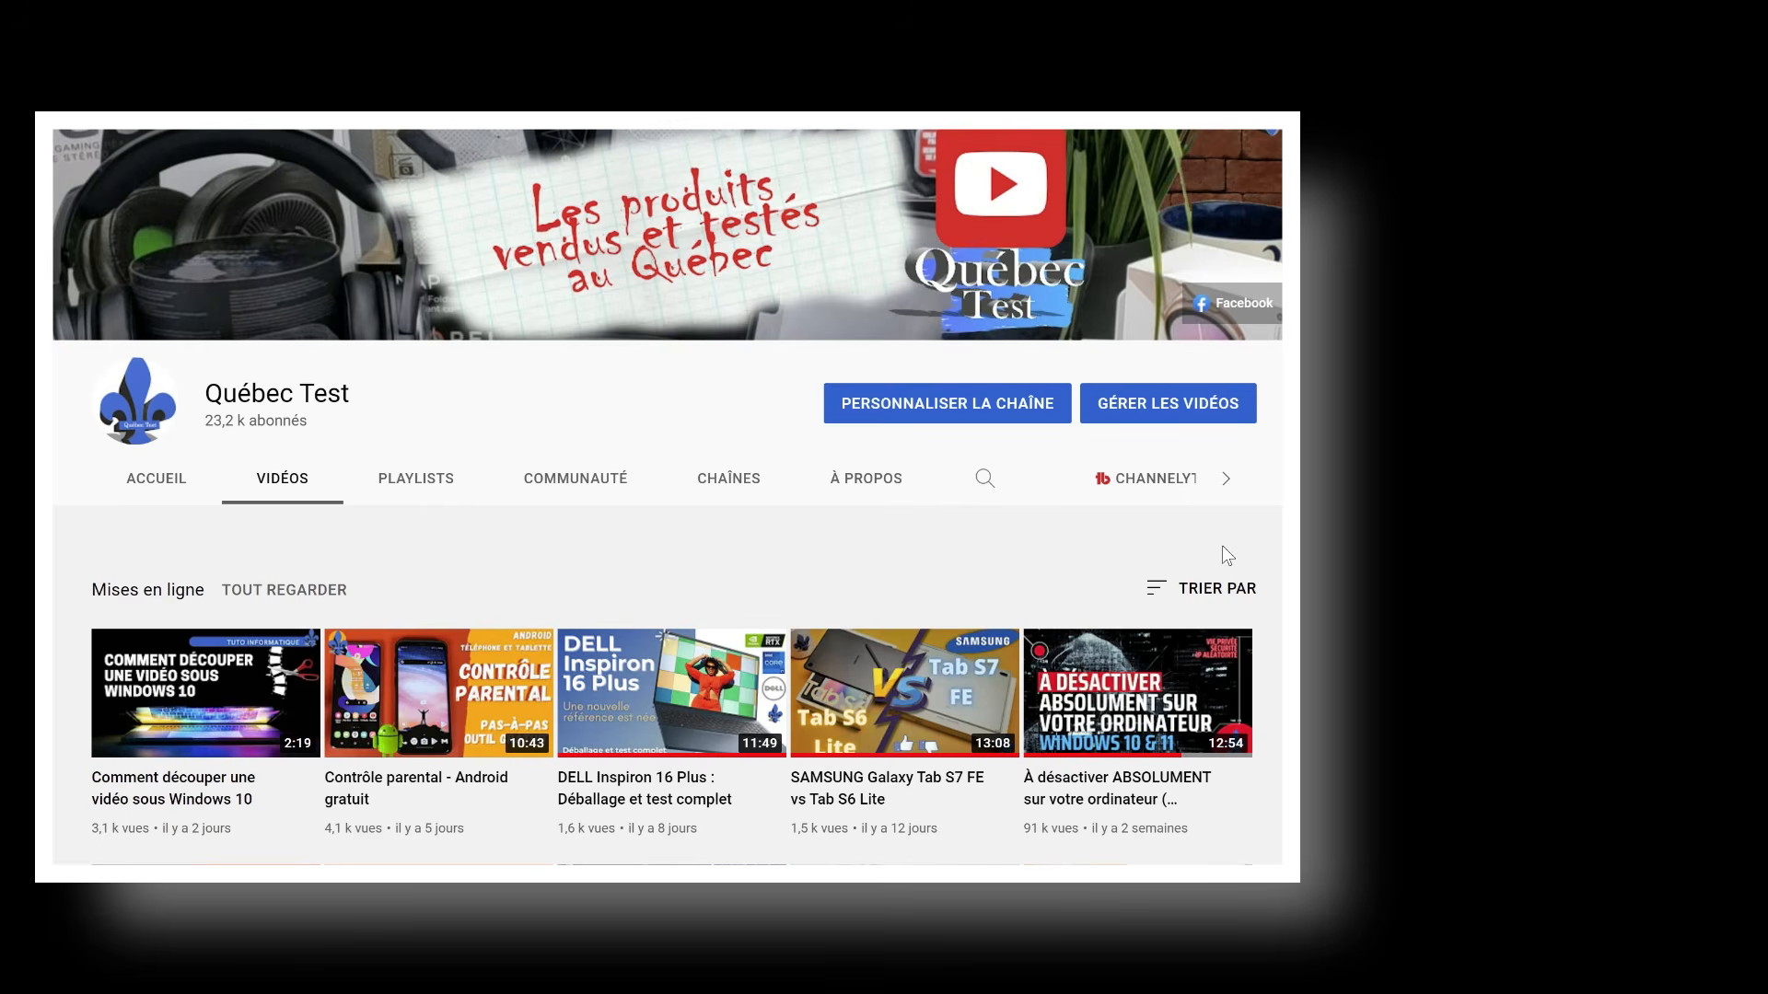
# - Look through the uploaded videos on the Québec Test YouTube channel
pyautogui.scroll(-3, 1223, 547)
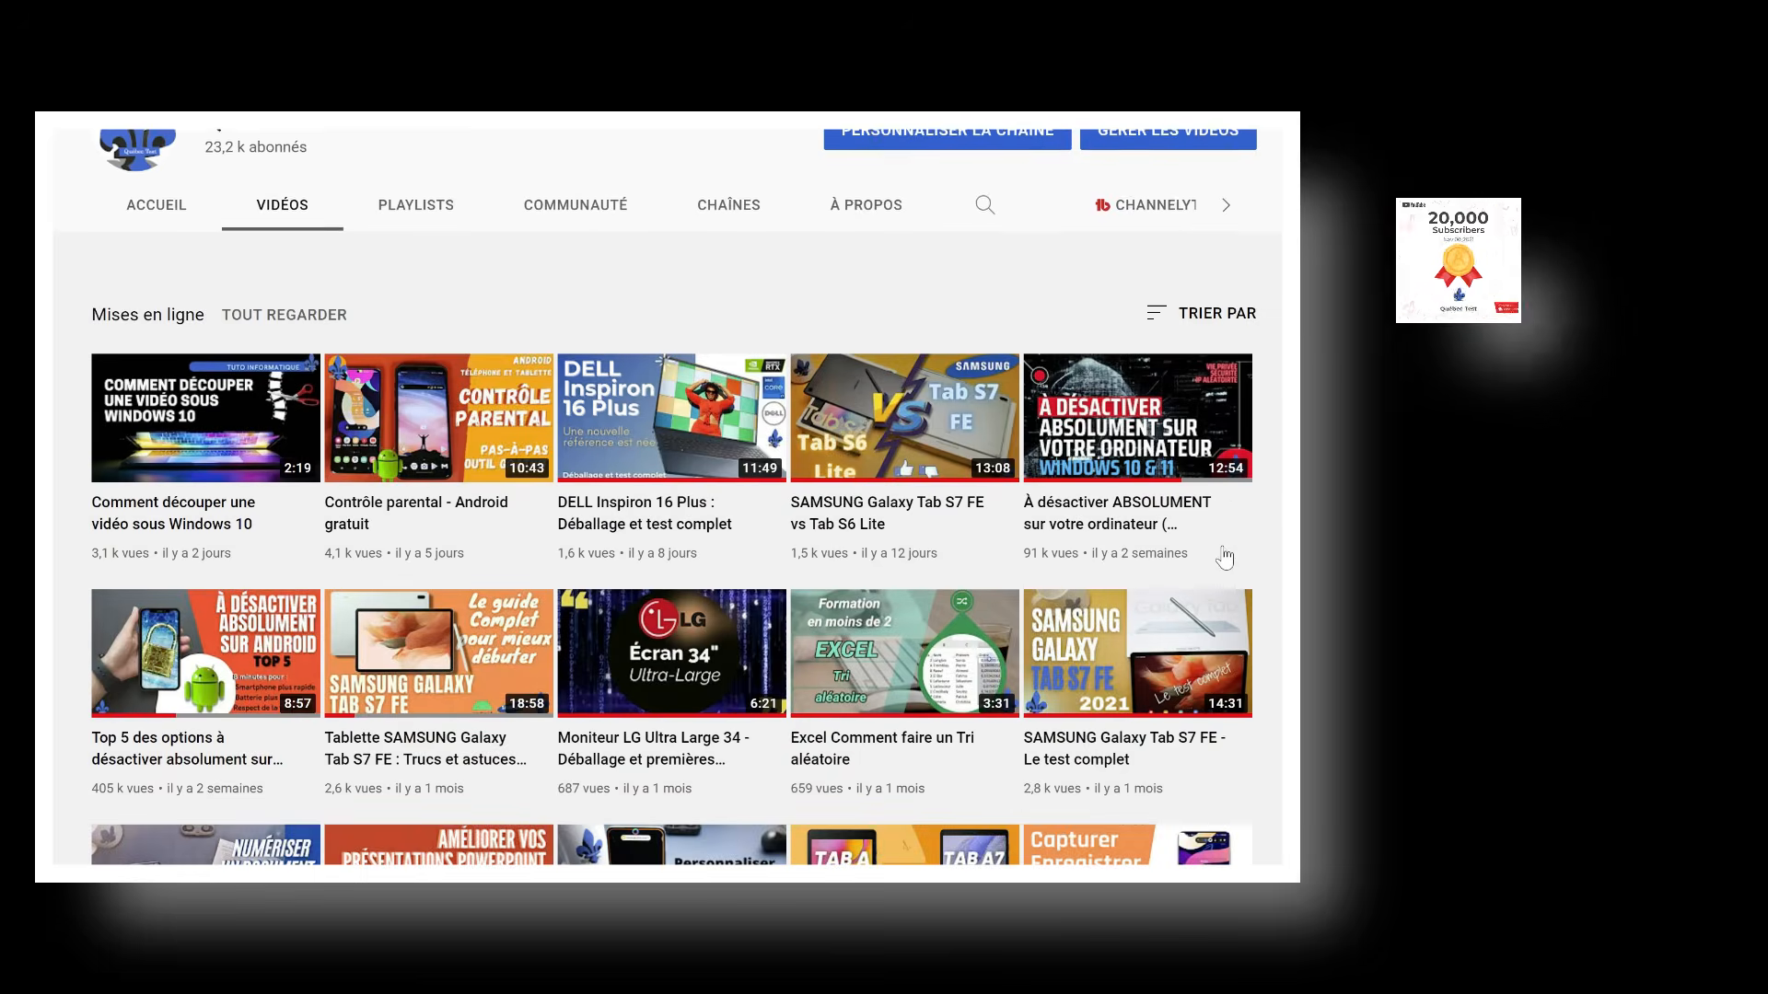
pyautogui.scroll(-3, 1223, 556)
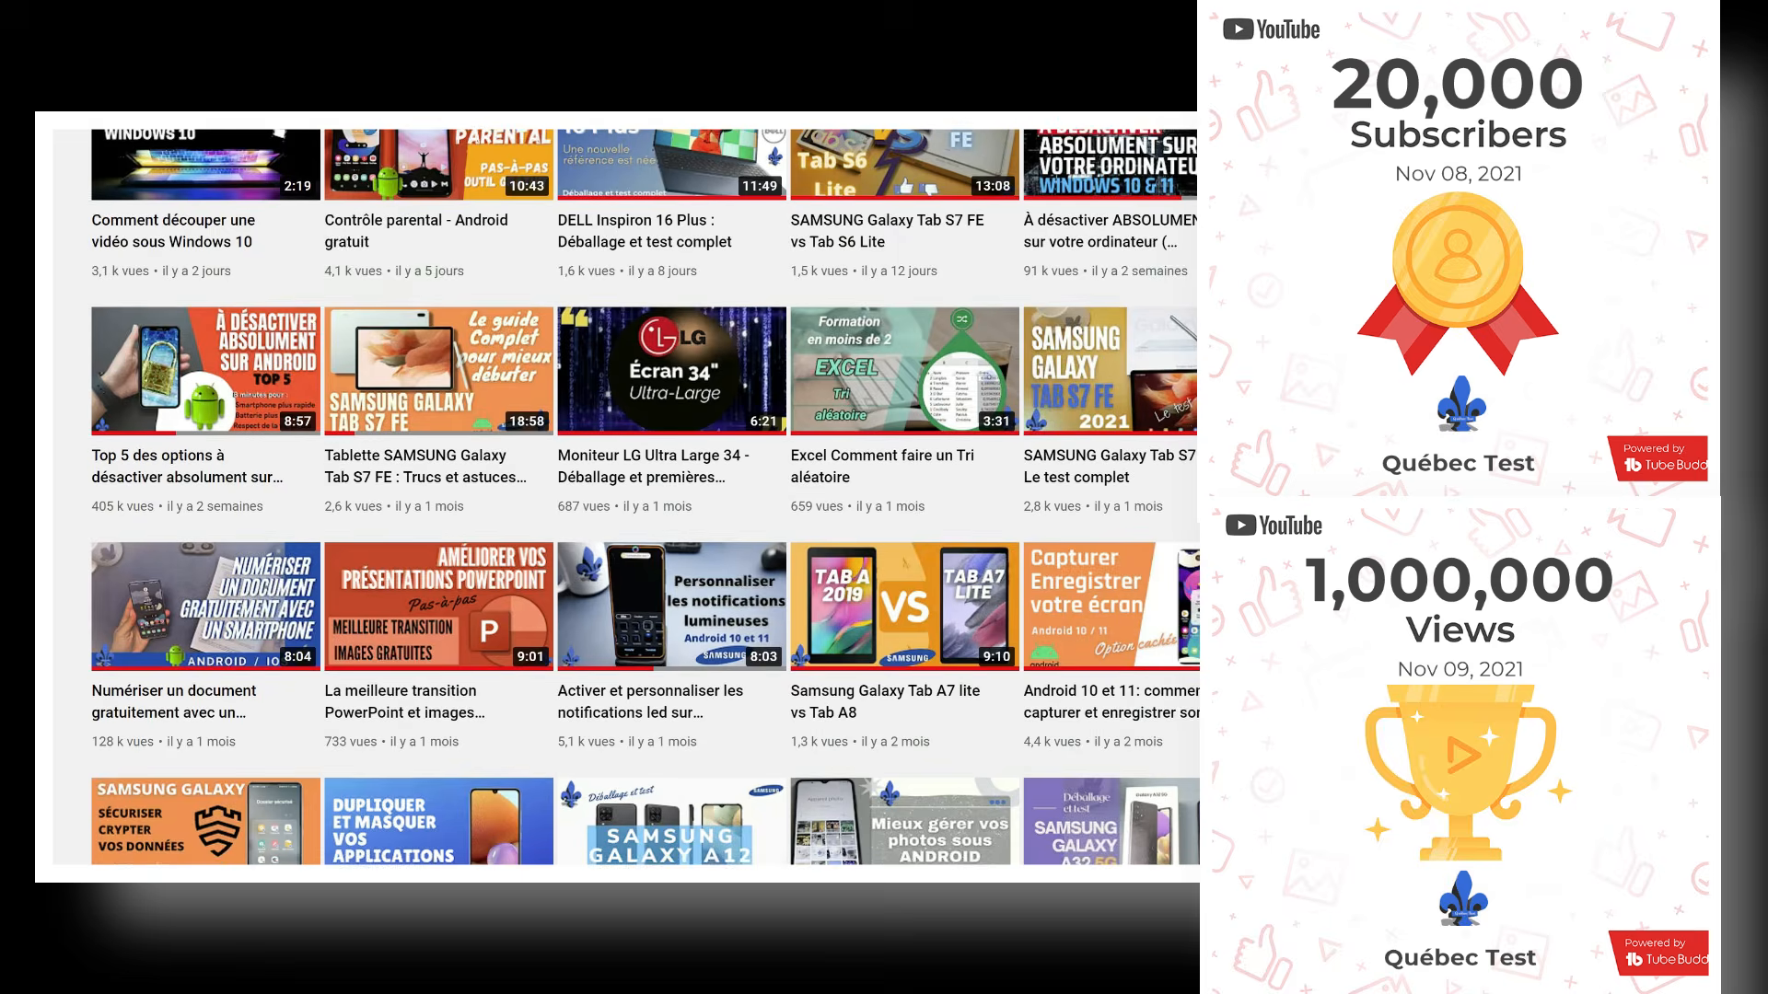
pyautogui.scroll(-3, 1223, 556)
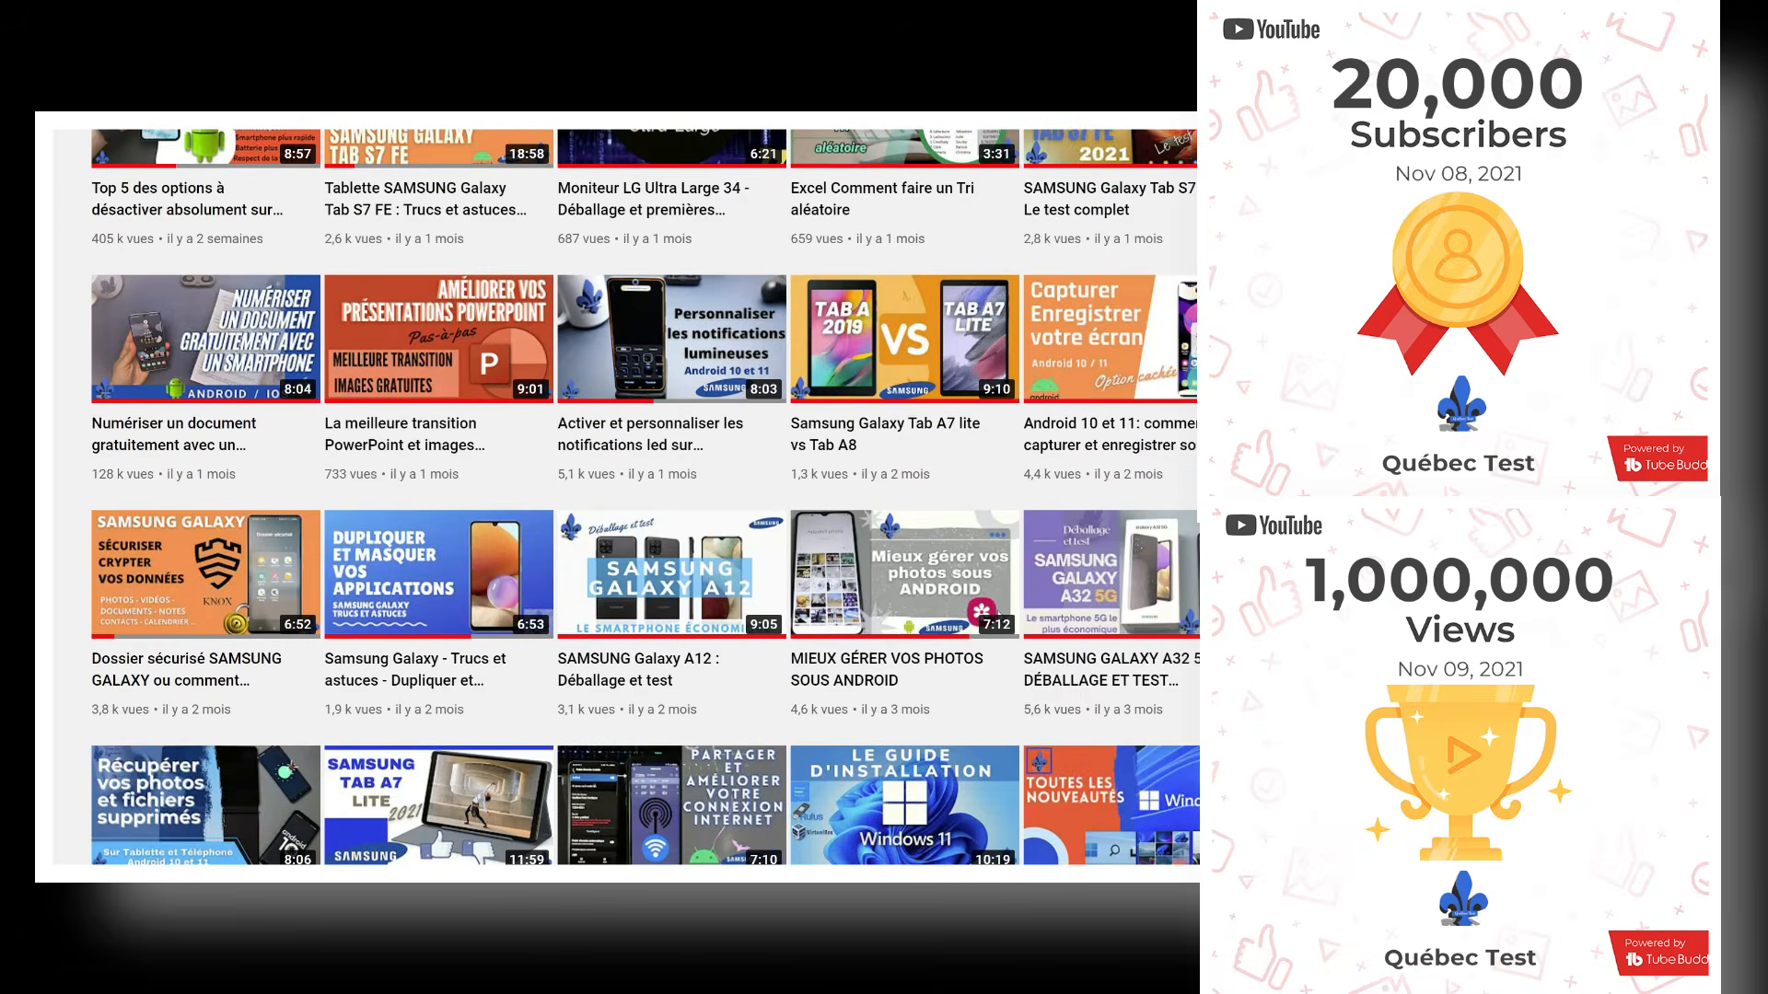
pyautogui.scroll(-3, 617, 497)
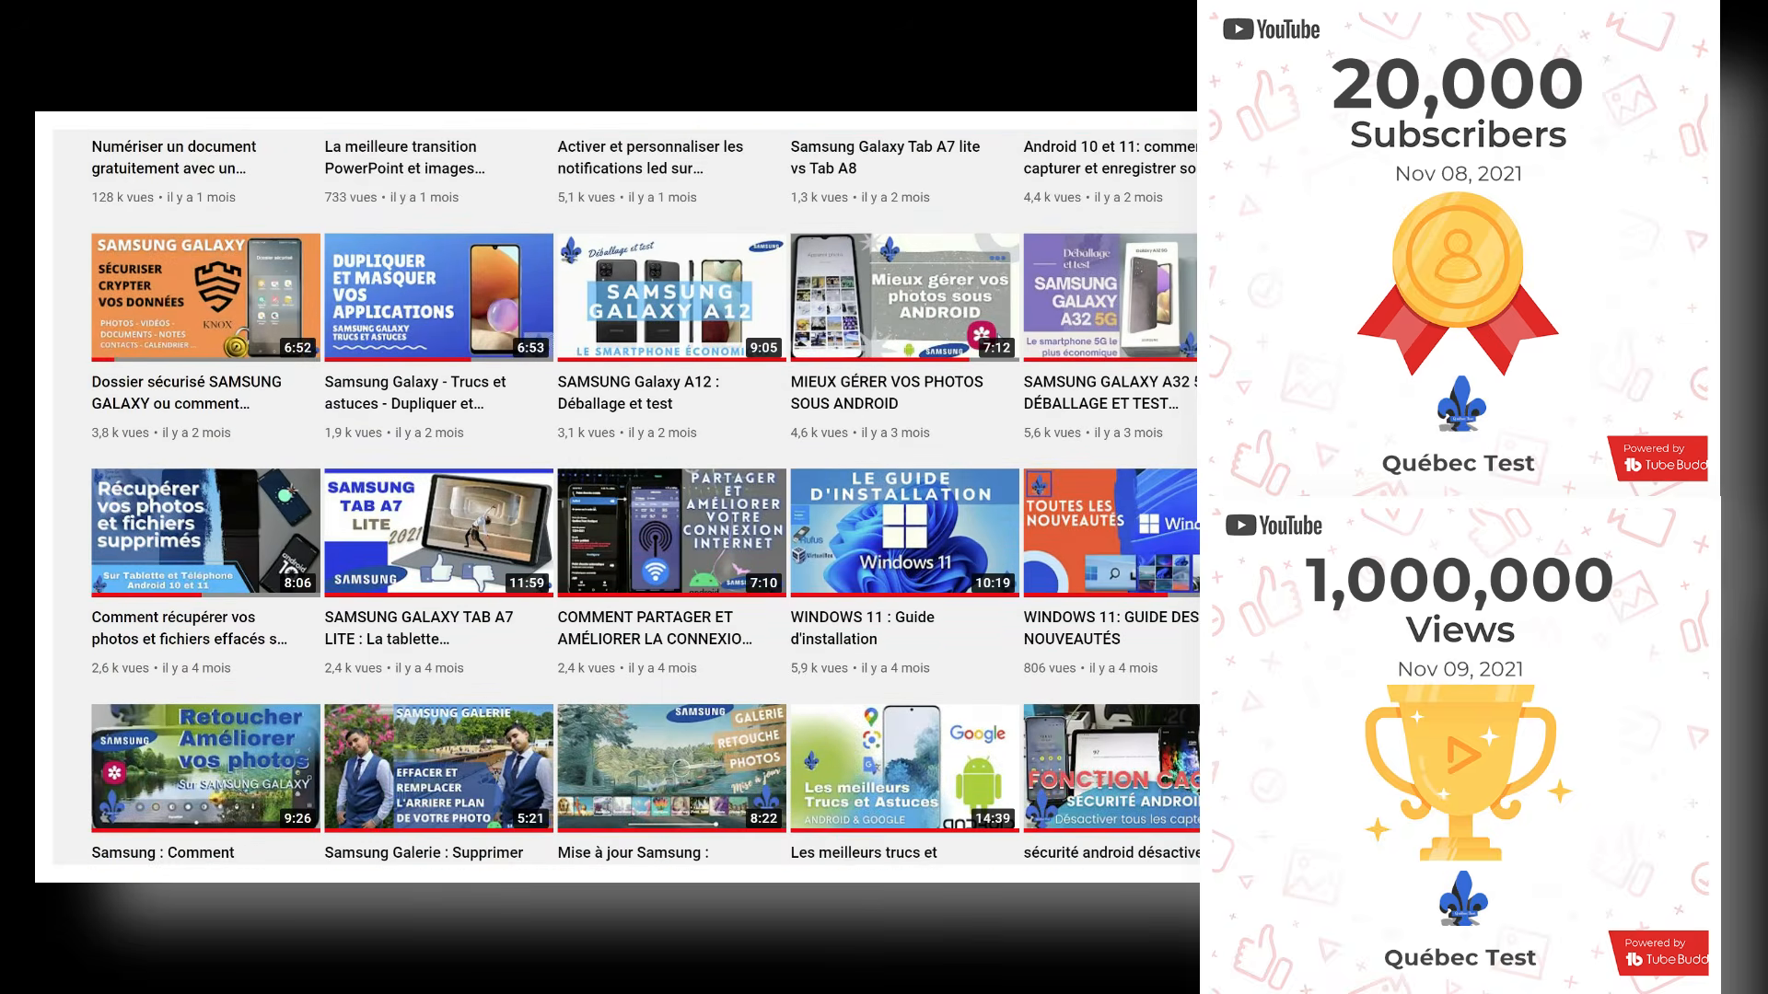
pyautogui.scroll(-3, 616, 497)
pyautogui.scroll(-3, 1223, 599)
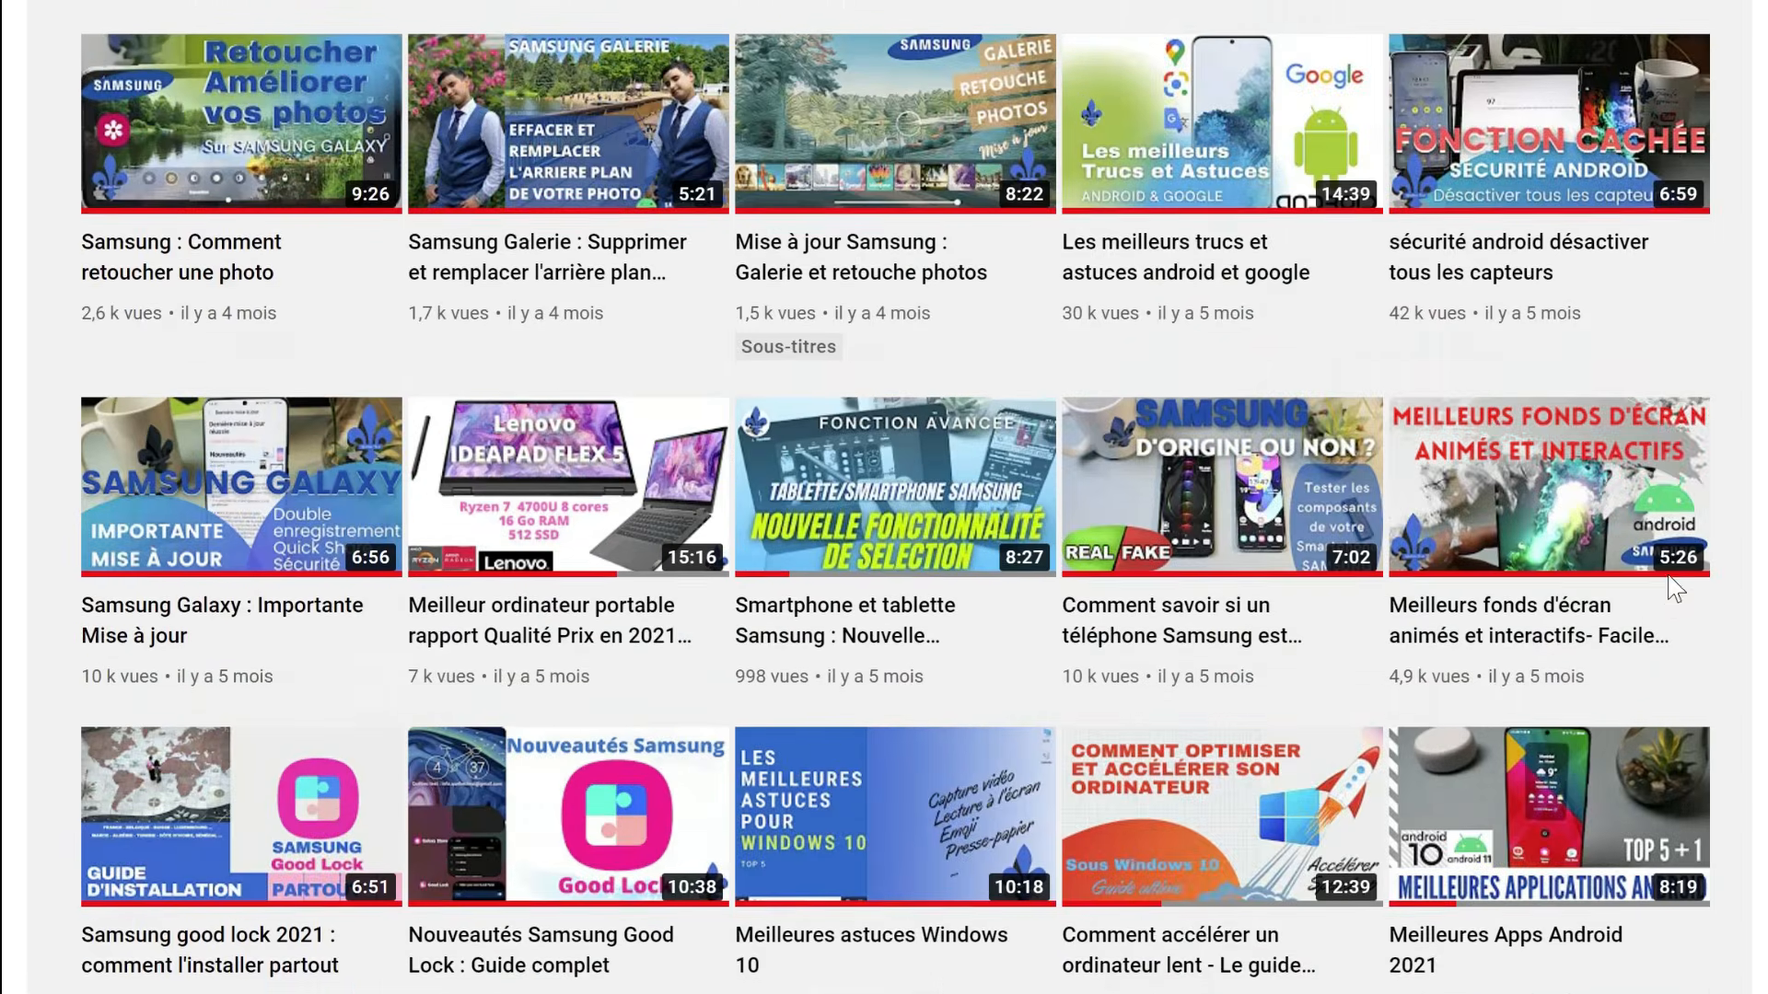
pyautogui.scroll(-6, 1676, 589)
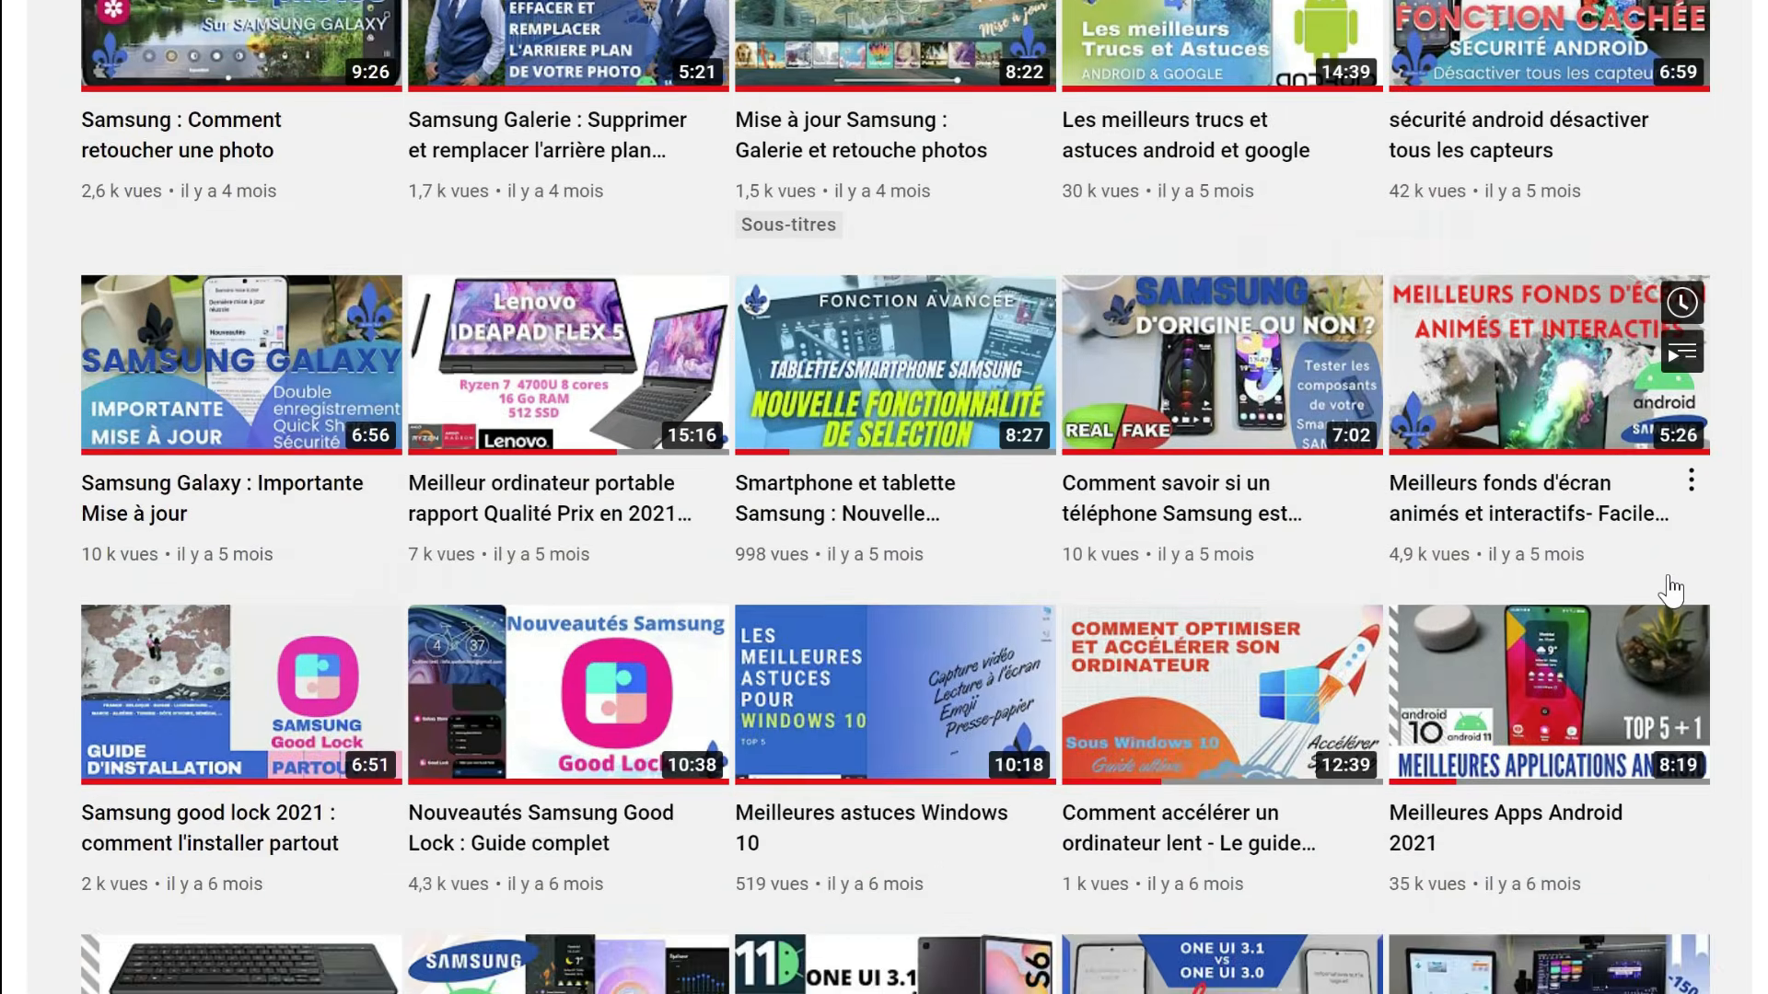
pyautogui.scroll(-4, 1669, 585)
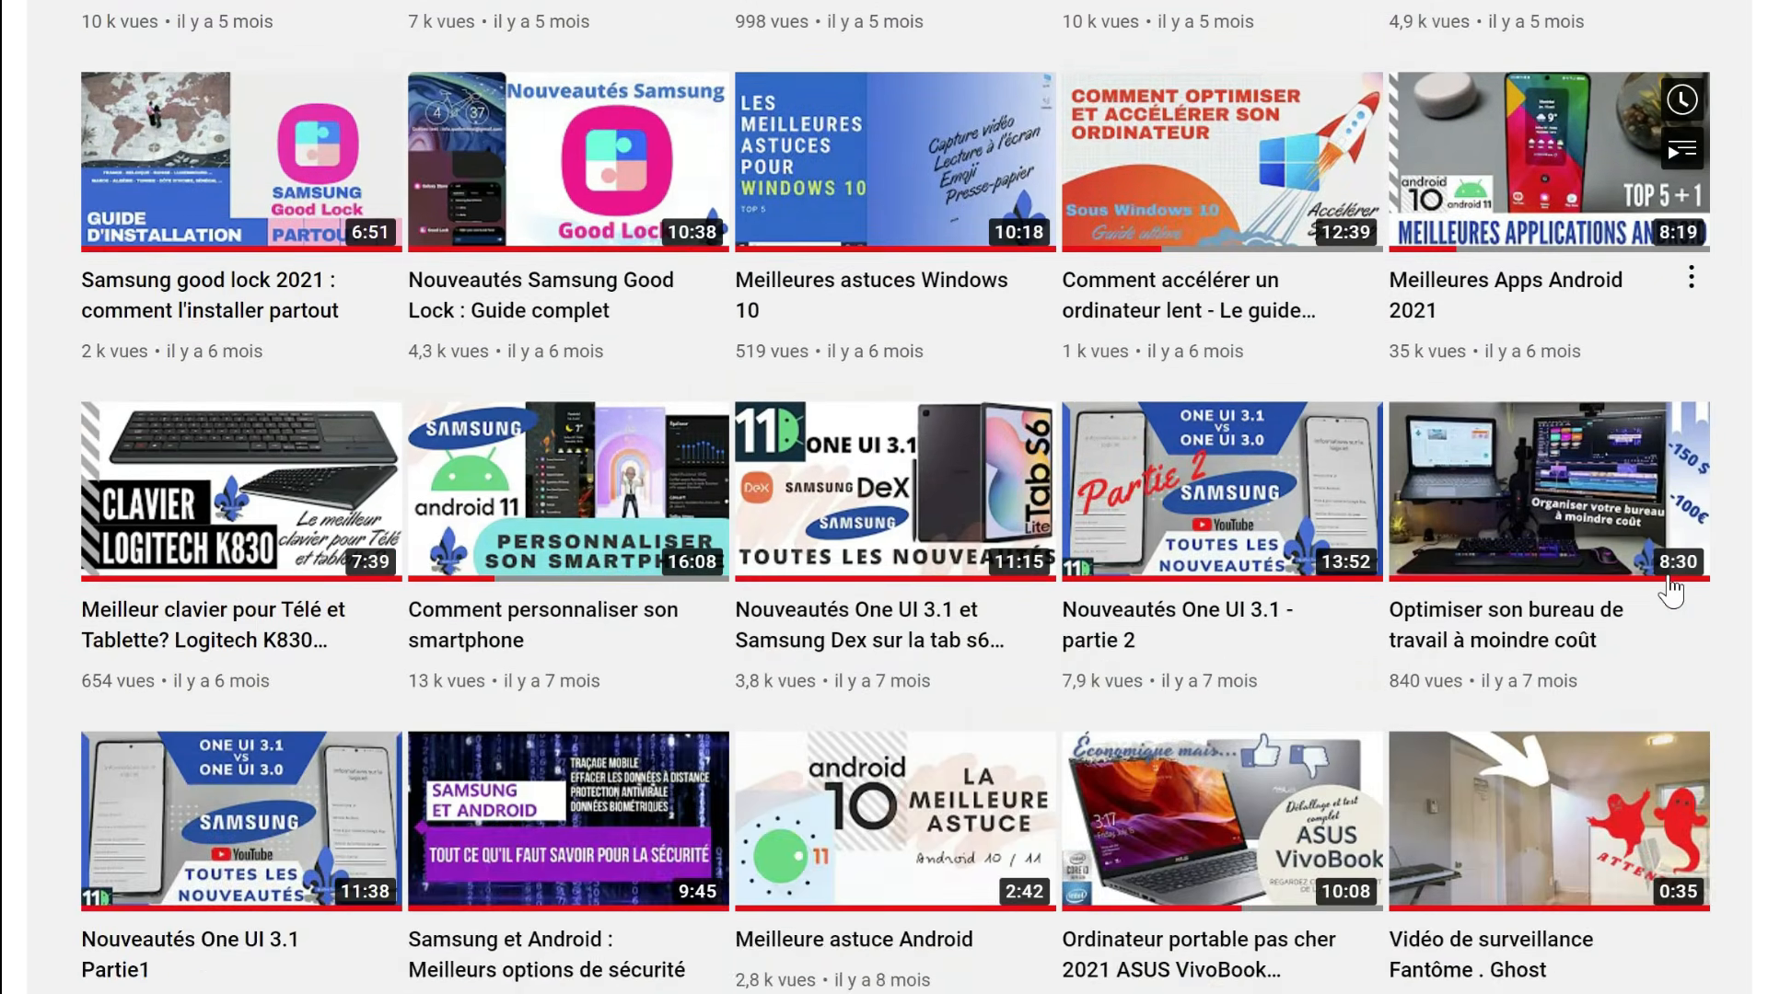
pyautogui.scroll(-6, 1671, 589)
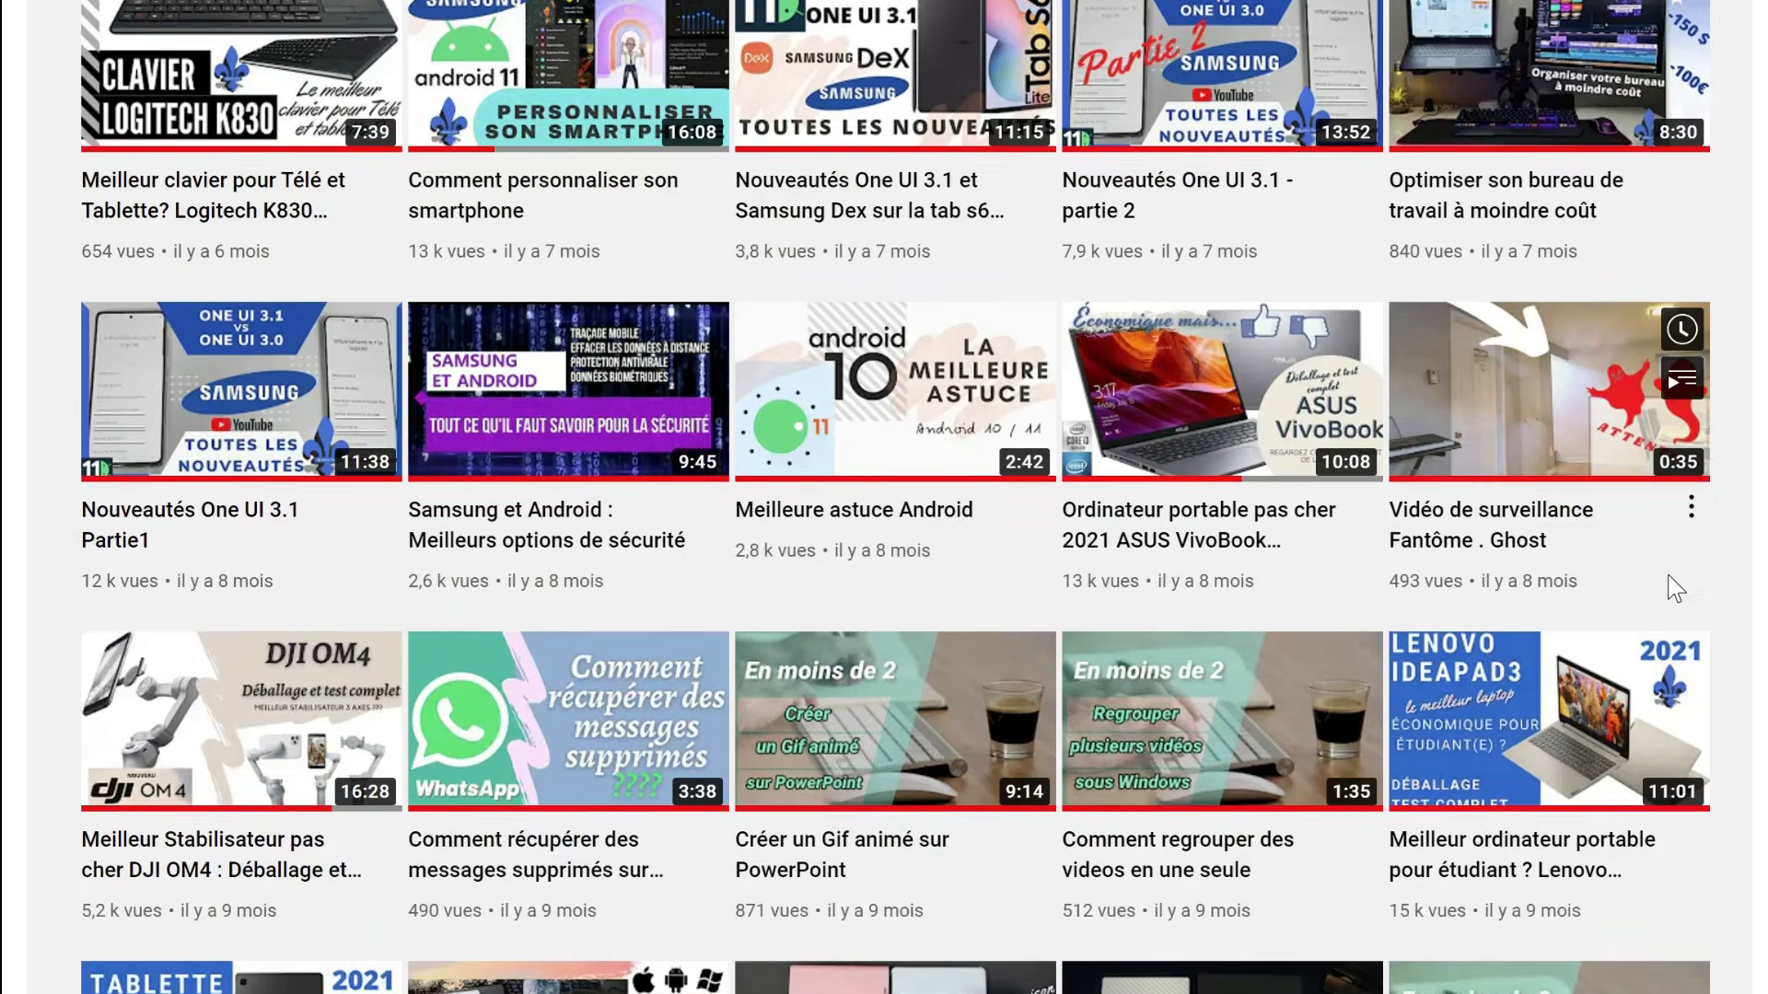
pyautogui.scroll(-6, 1671, 589)
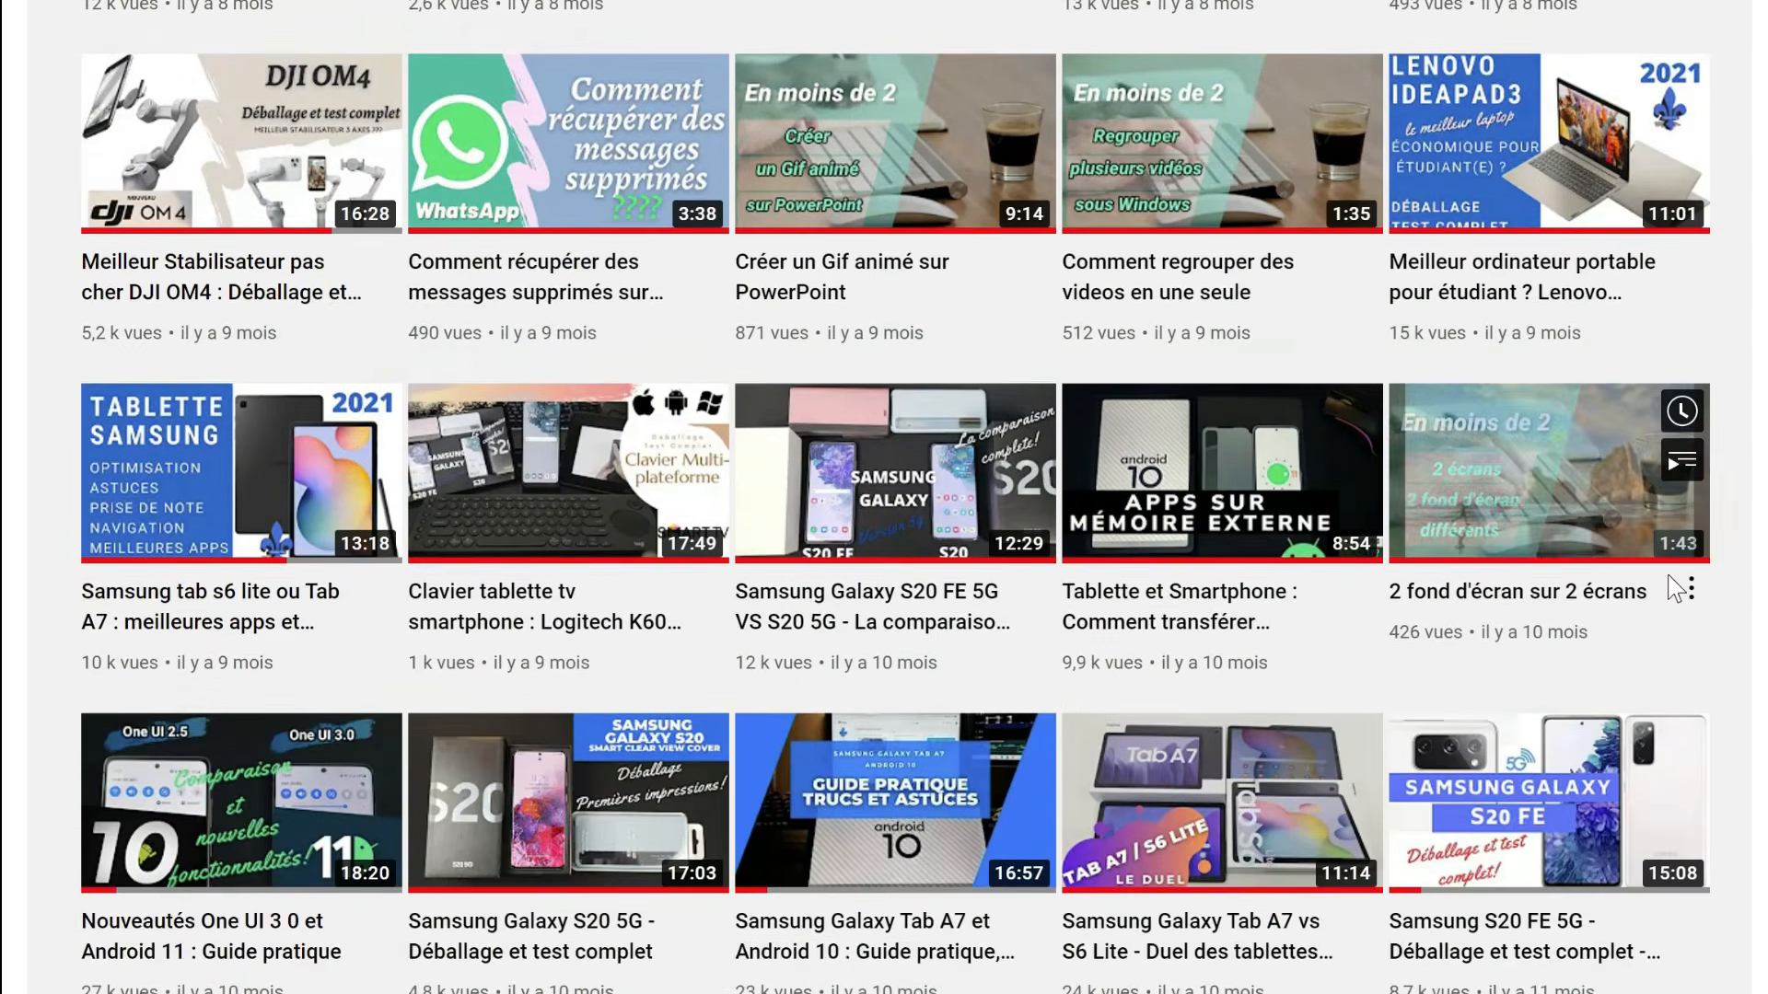